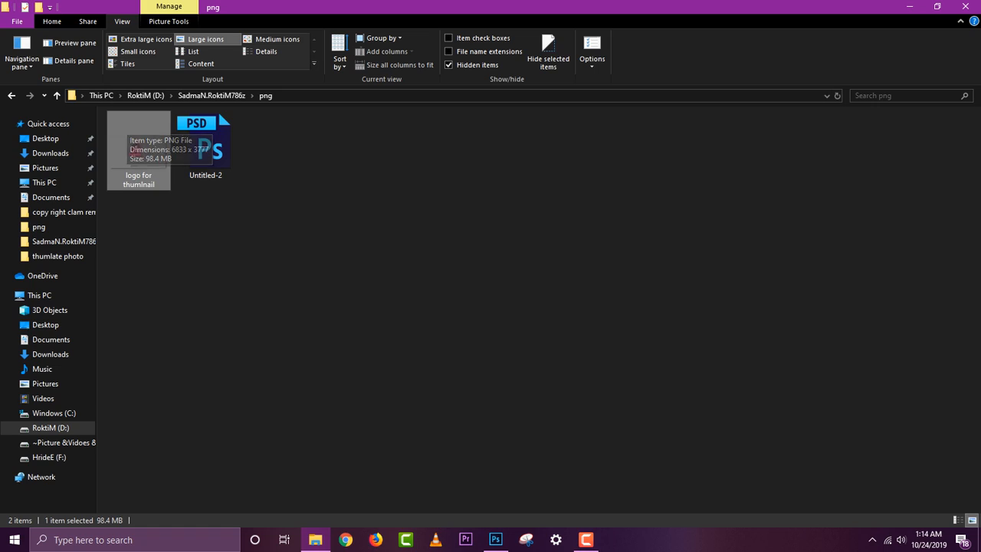
View the "logo for thumlnail" image in the png folder, close it and return to the desktop
double_click(138, 150)
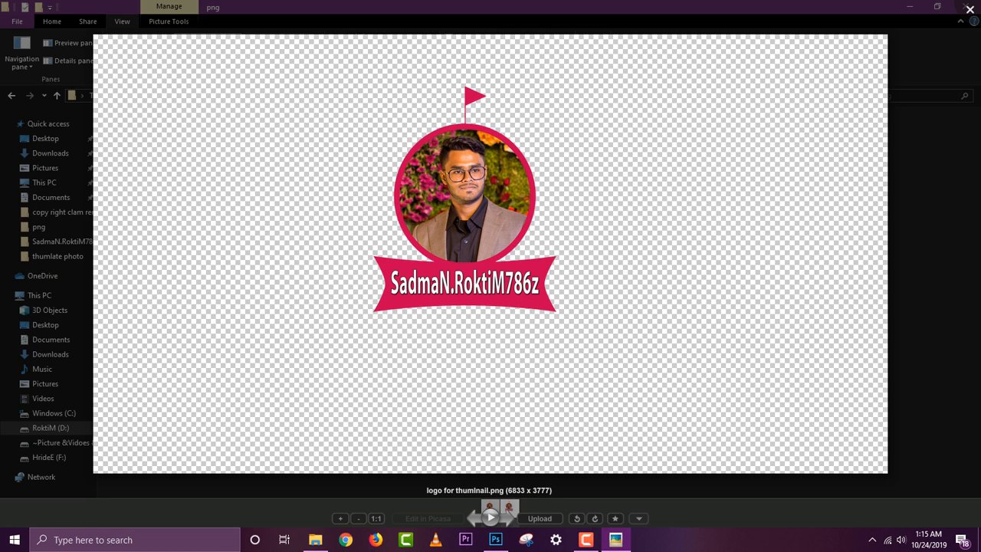
left_click(970, 9)
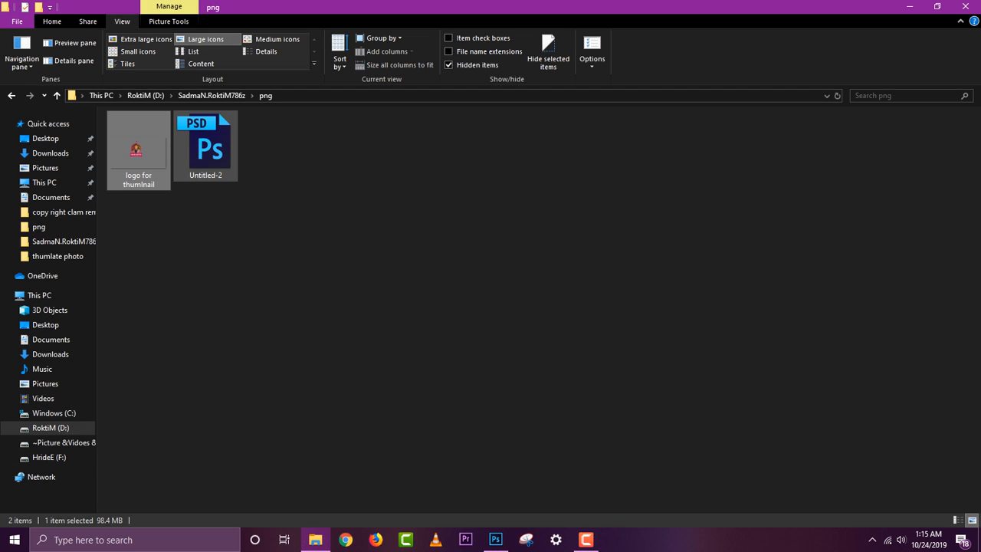
left_click(910, 6)
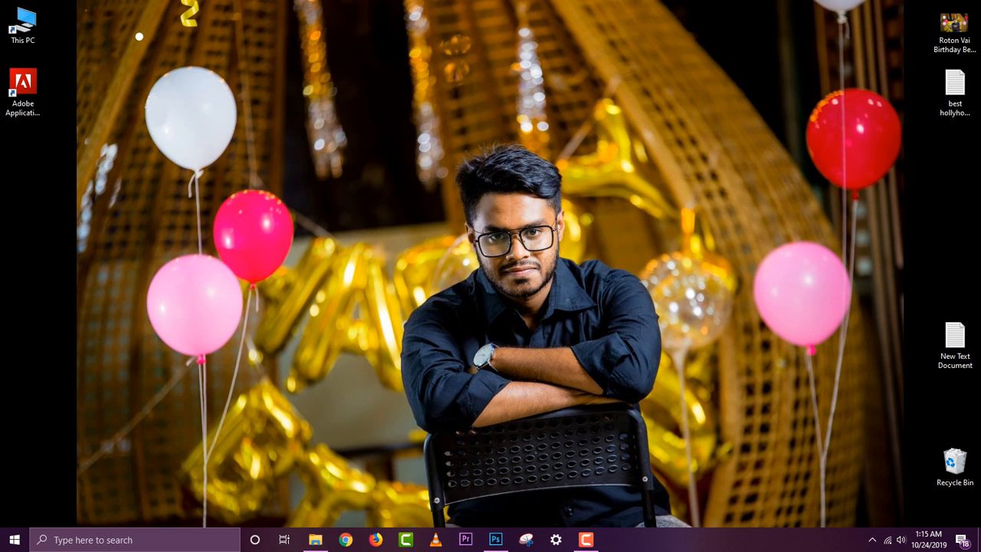
right_click(559, 123)
left_click(588, 159)
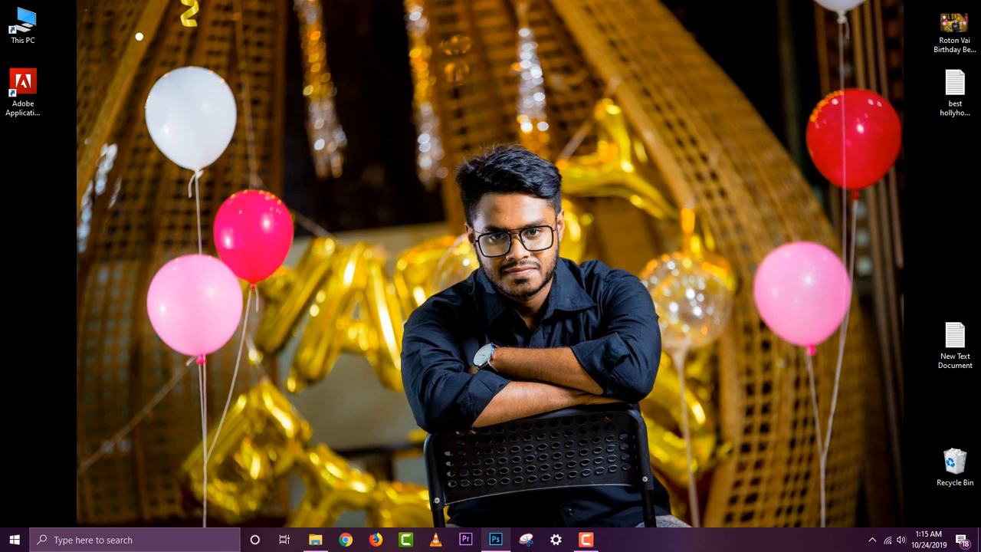
Switch to Photoshop and create a new white document, 44.996 × 6.997 inches at 117.186 pixels/inch
left_click(495, 539)
left_click(56, 9)
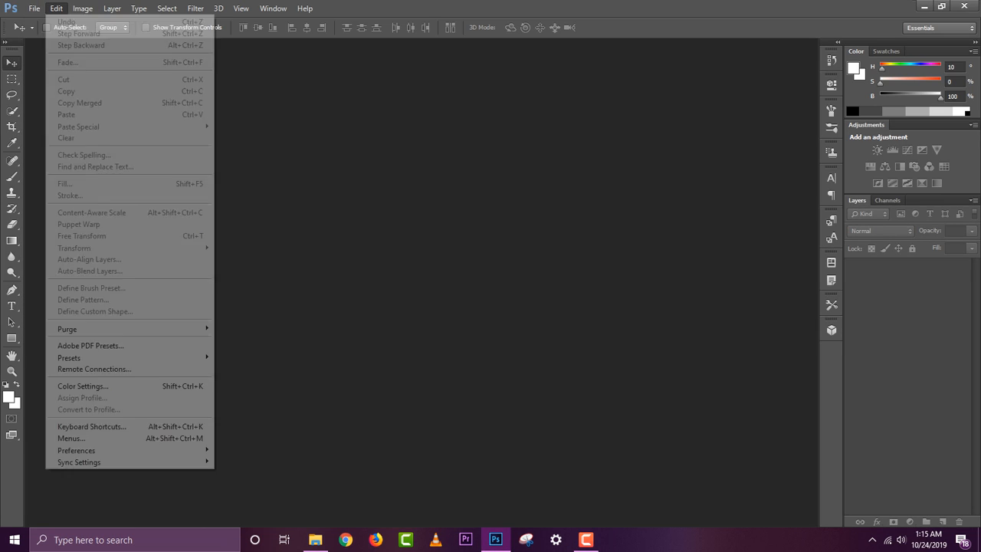
left_click(33, 8)
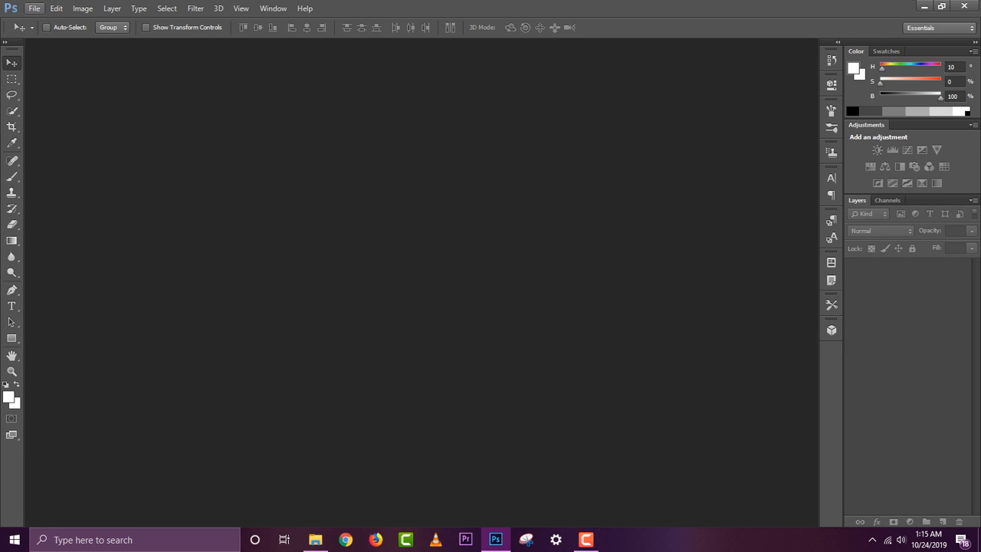
left_click(34, 8)
left_click(46, 21)
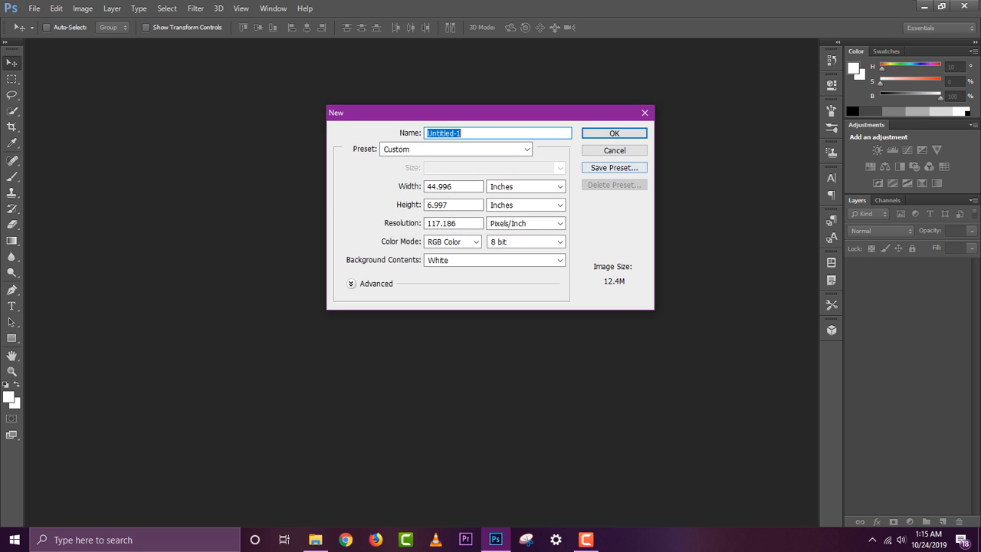
key("Return")
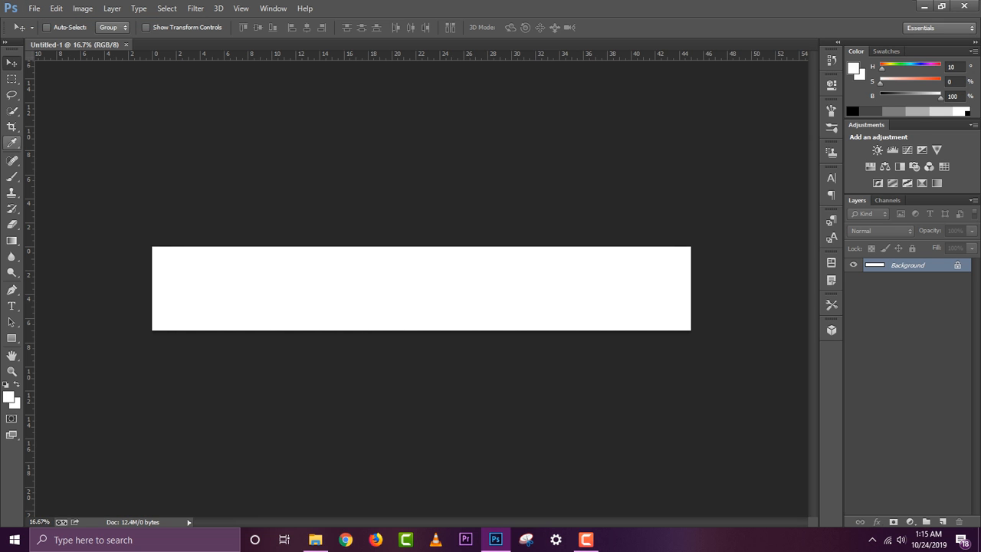
Enlarge the canvas with the Crop tool to about 58 × 31 inches
left_click(11, 127)
left_click_drag(154, 249, 77, 103)
key("v")
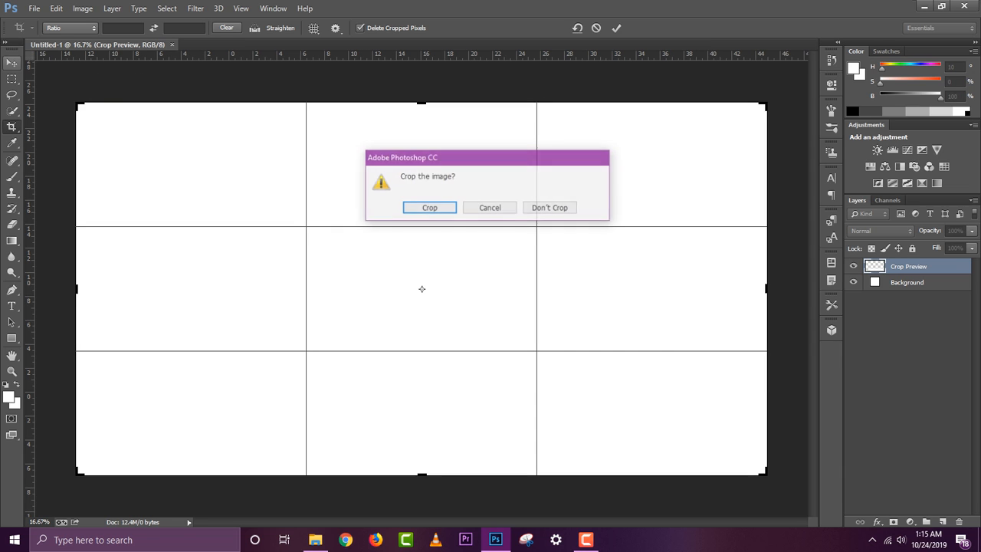
key("Return")
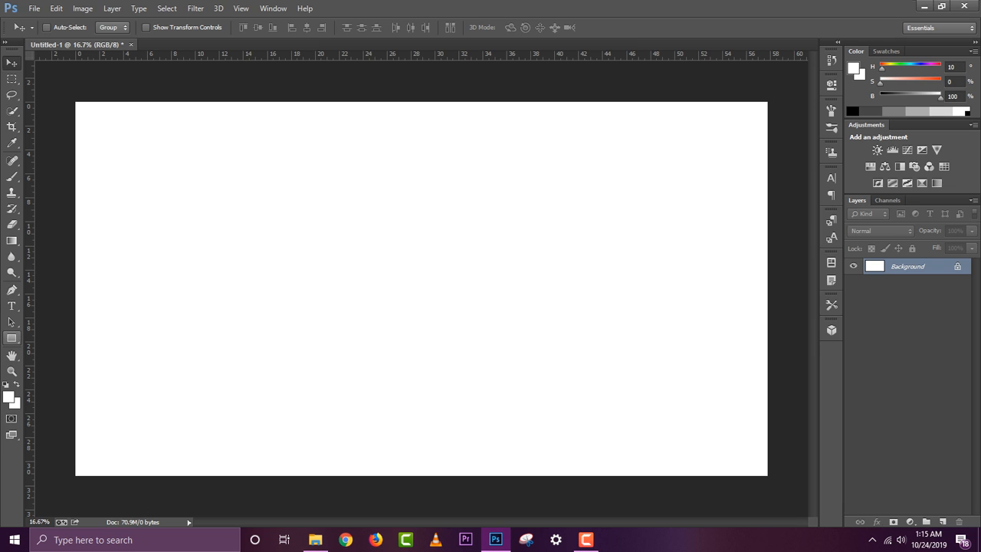
Draw a thin circular frame custom shape of about 1279 × 1320 px in the upper middle of the canvas
left_click(11, 338)
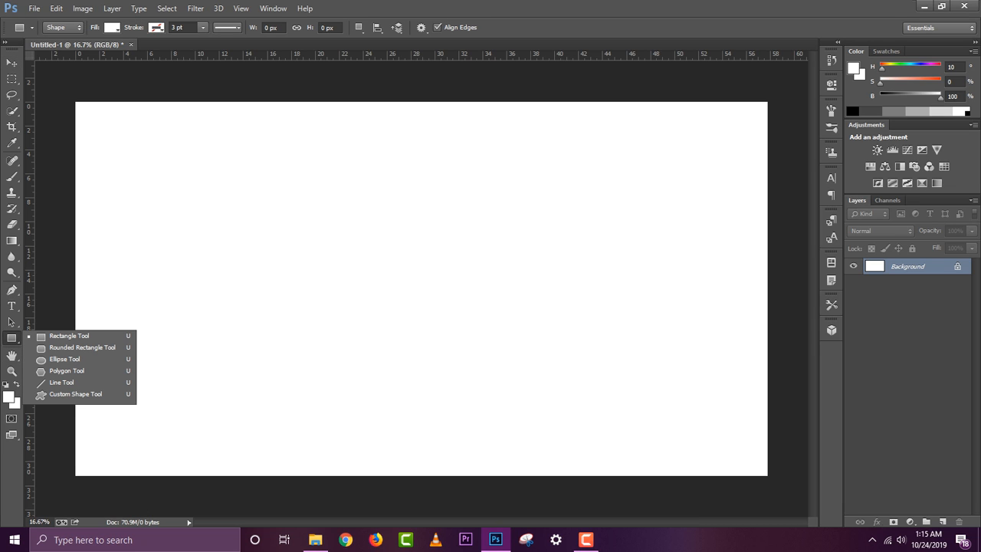
left_click(69, 336)
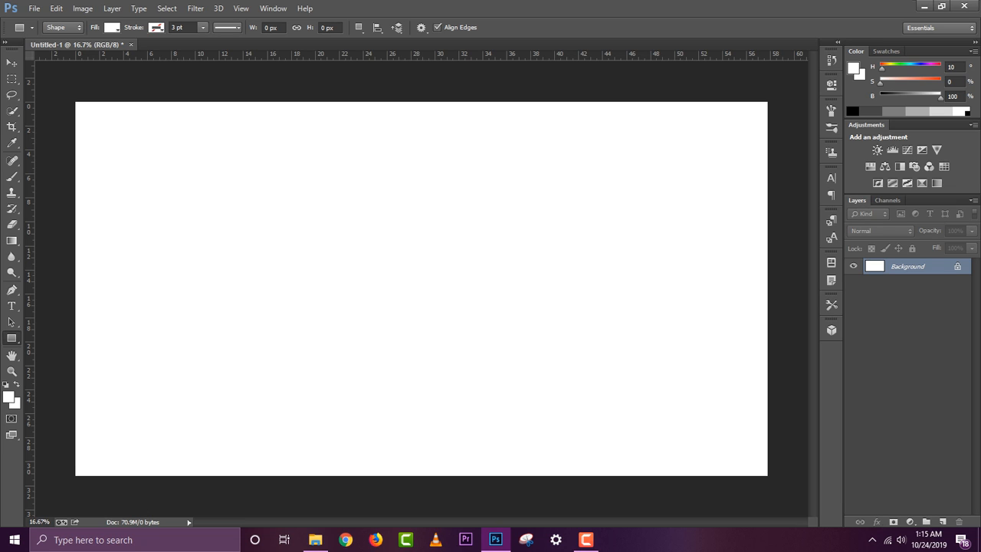
right_click(12, 338)
left_click(12, 339)
right_click(12, 338)
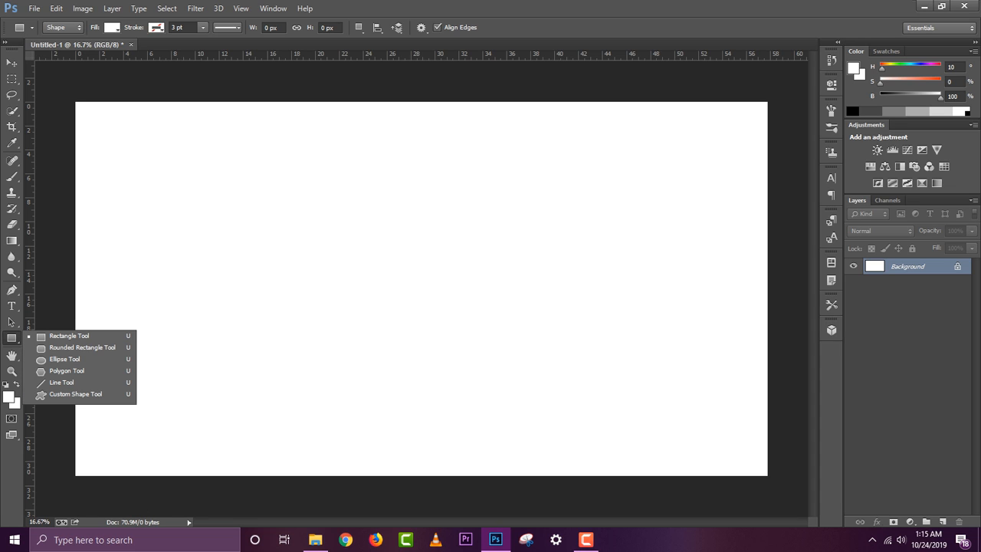
left_click(75, 394)
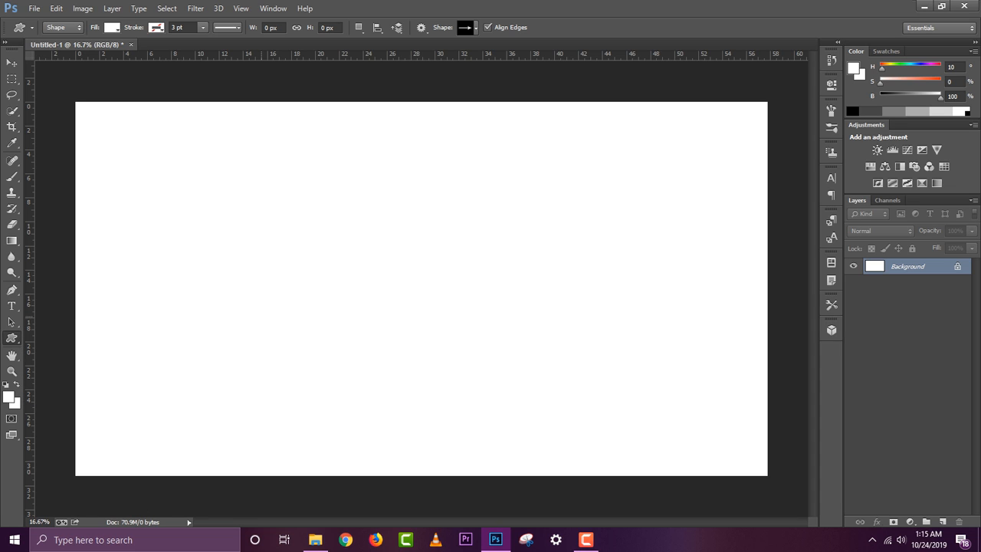
left_click(476, 28)
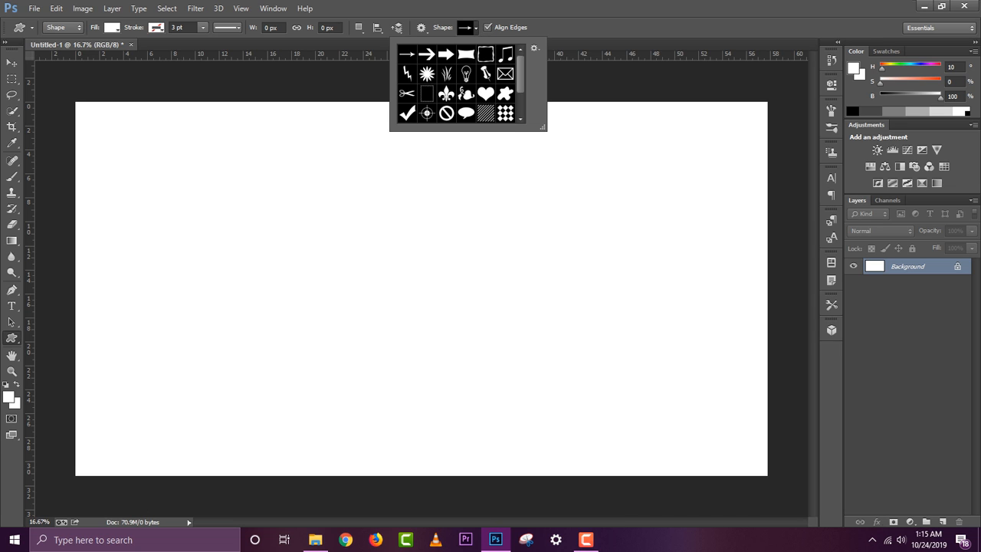
scroll(466, 93, "down", 3)
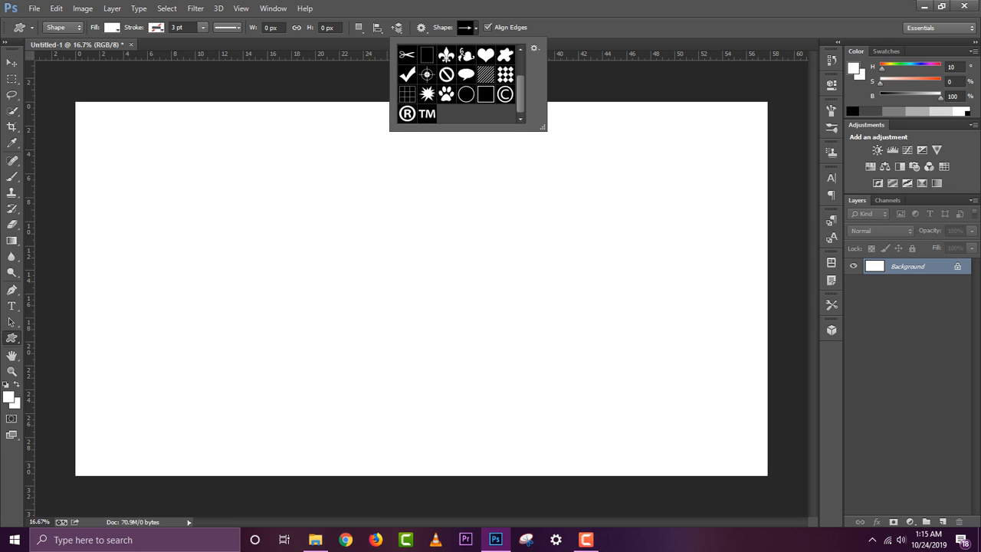
double_click(466, 93)
left_click_drag(349, 144, 481, 280)
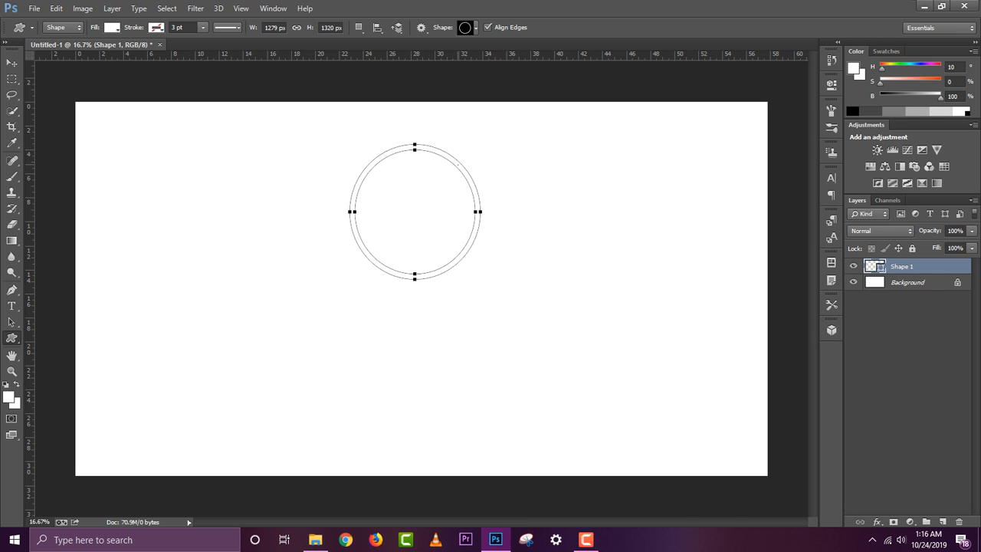
left_click(457, 165)
left_click(527, 226)
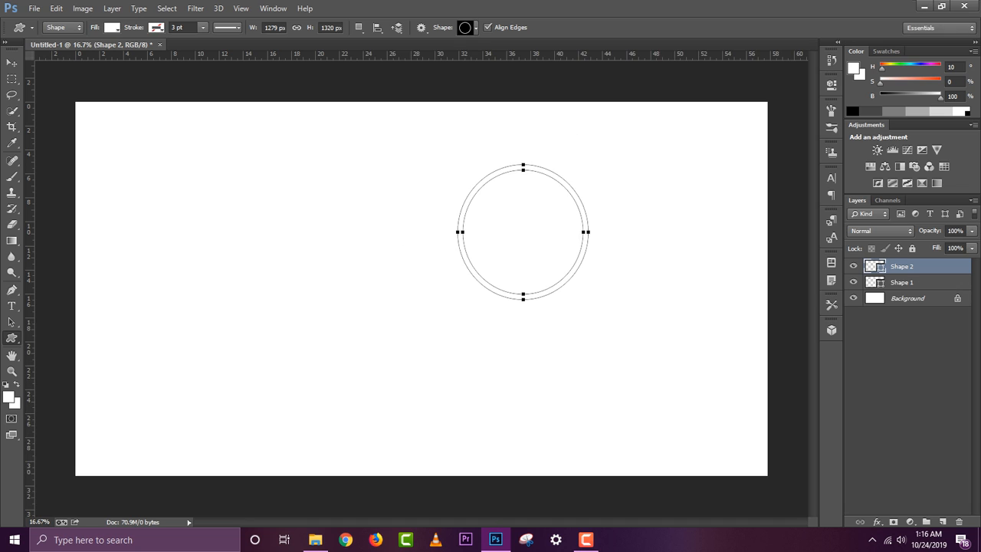
key("v")
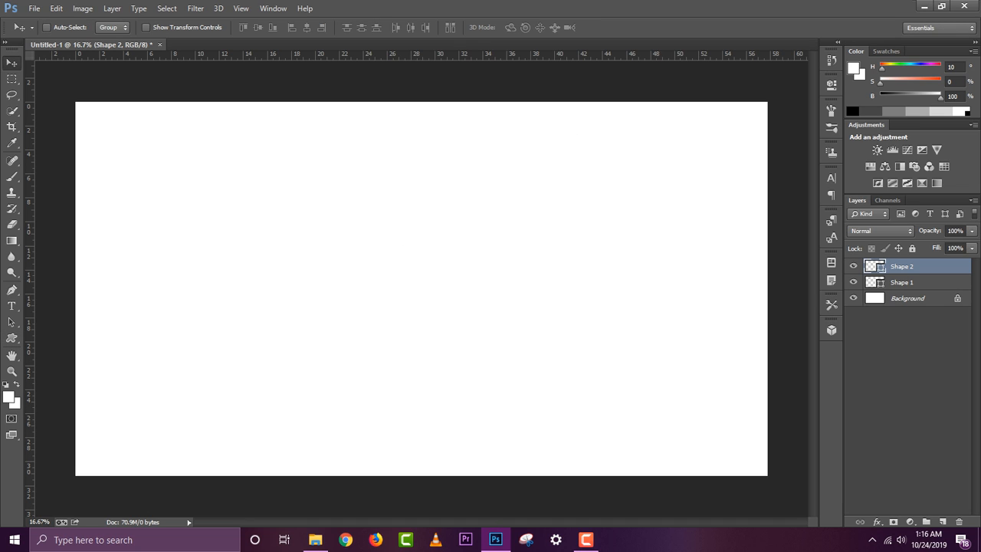
key("Delete")
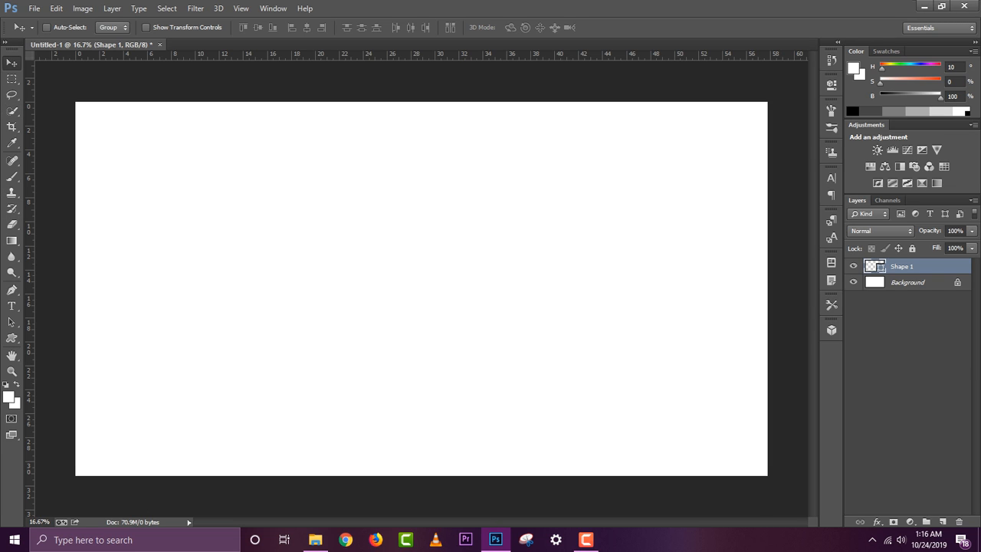
Set the foreground colour to ec2700 and swap it with the background colour
left_click(9, 397)
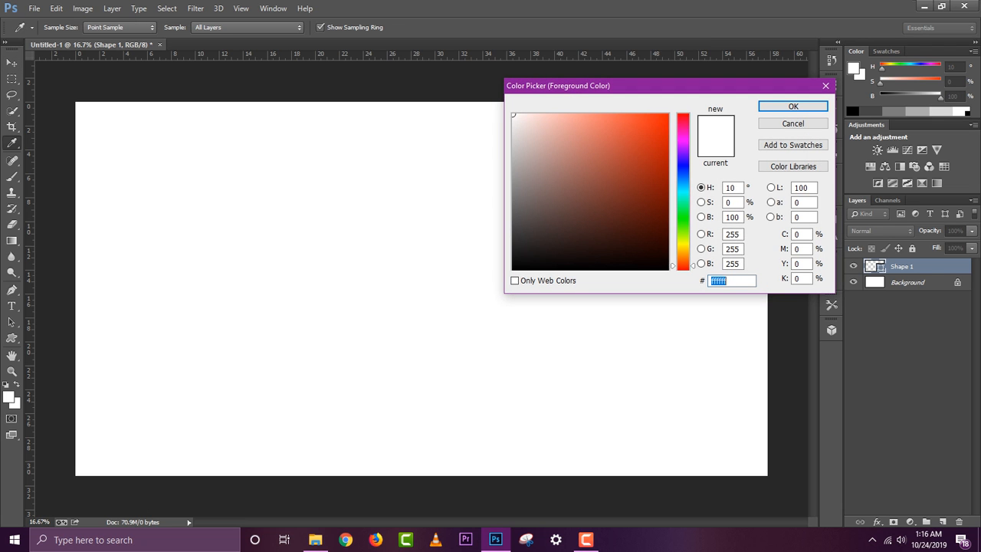
type("ed2800")
key("Return")
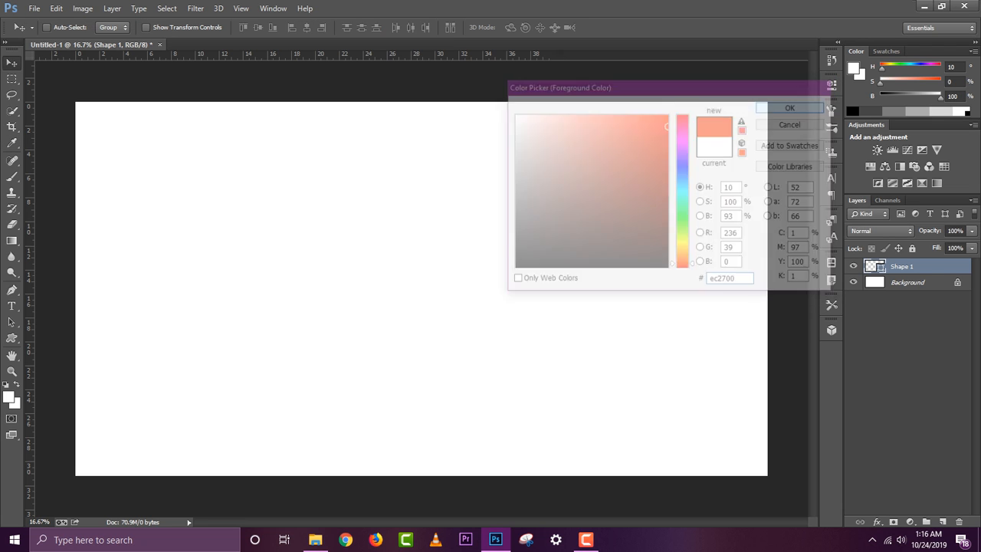
key("x")
Set the foreground colour to pure red, ff0000
left_click(8, 397)
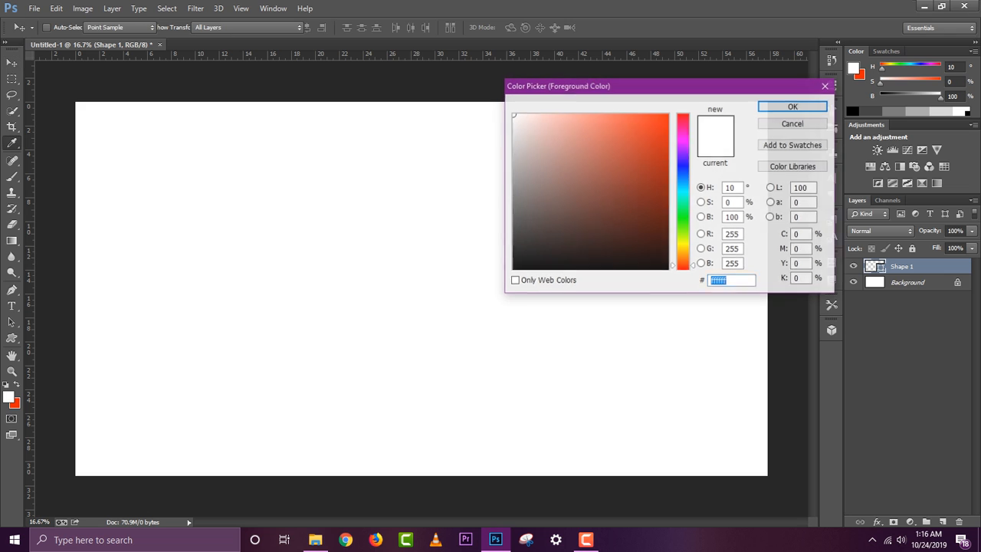
type("ffffff")
left_click(668, 115)
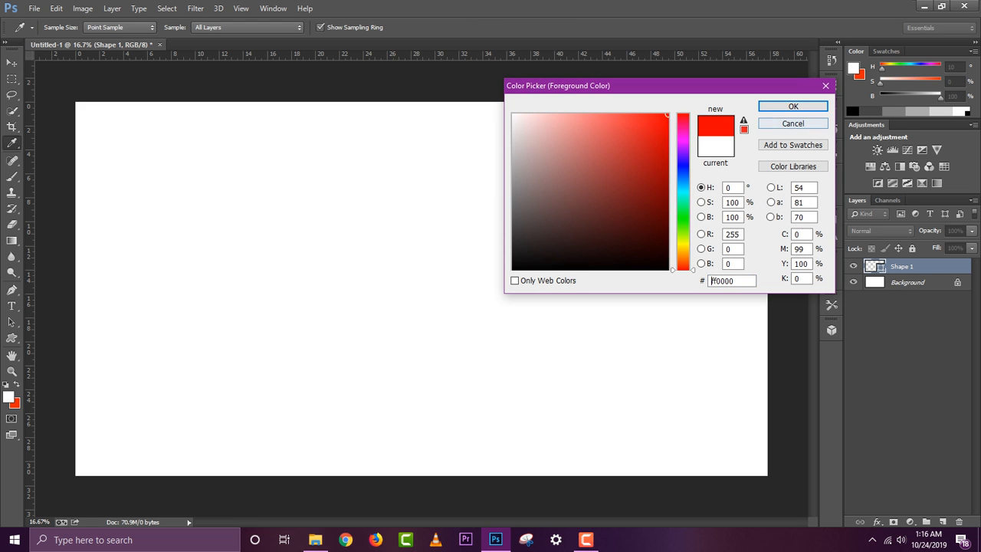
left_click(793, 107)
Change the ring shape's fill colour to yellow, fffc00, and move the ring down and slightly left on the canvas
double_click(875, 267)
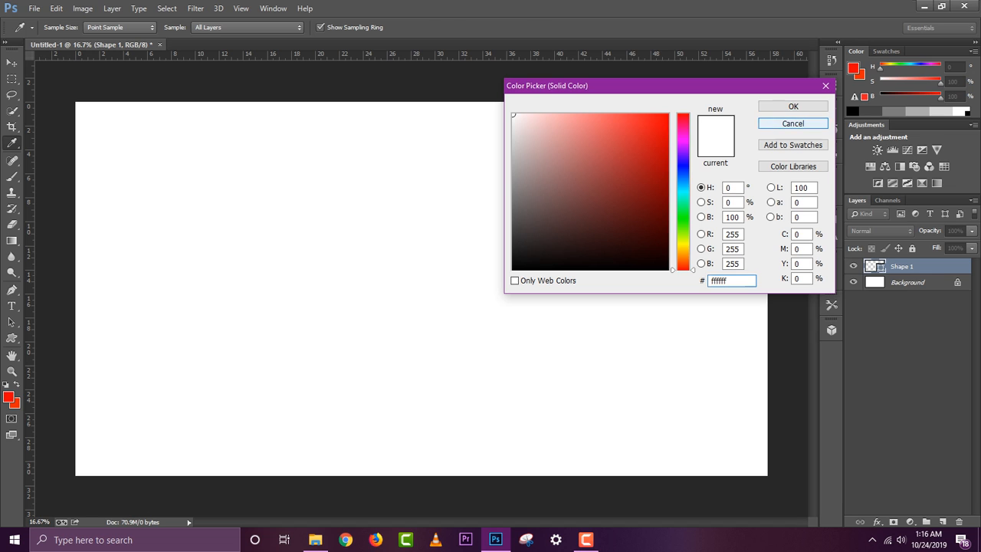
left_click(794, 123)
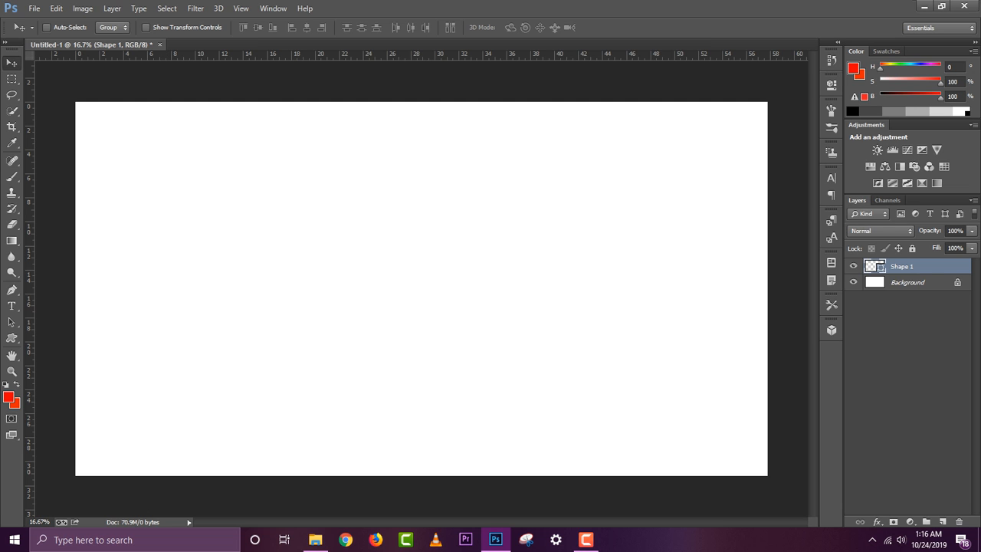
double_click(875, 267)
type("f30000")
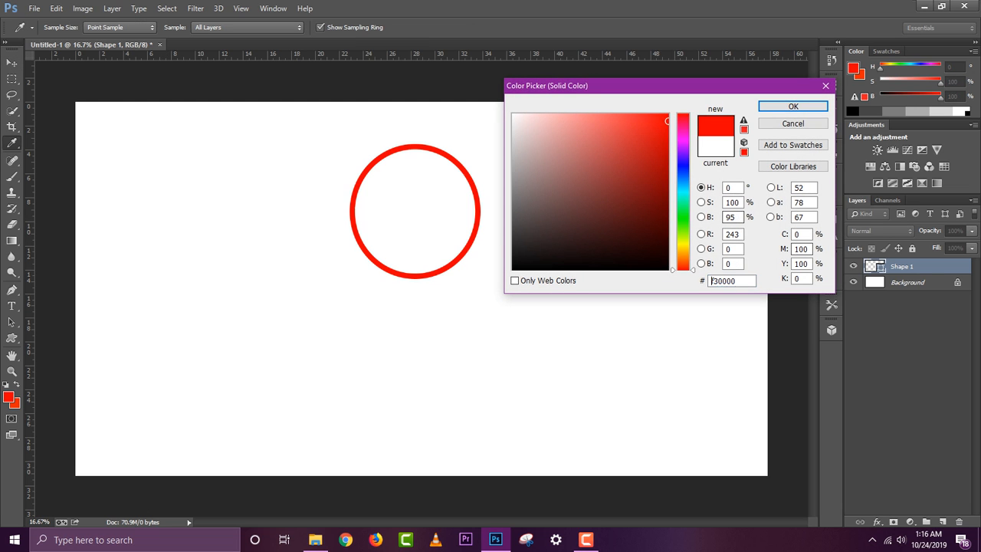
left_click(649, 270)
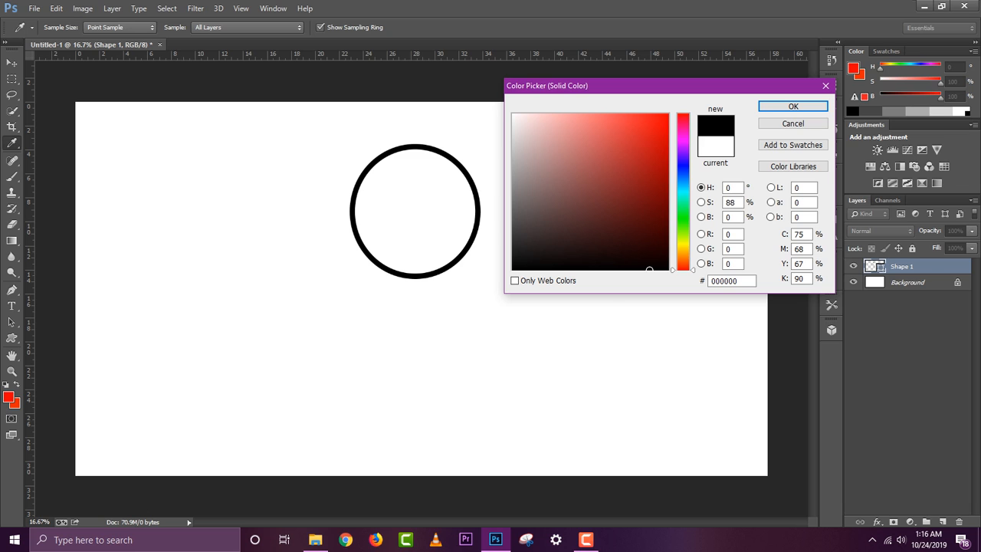
left_click(684, 167)
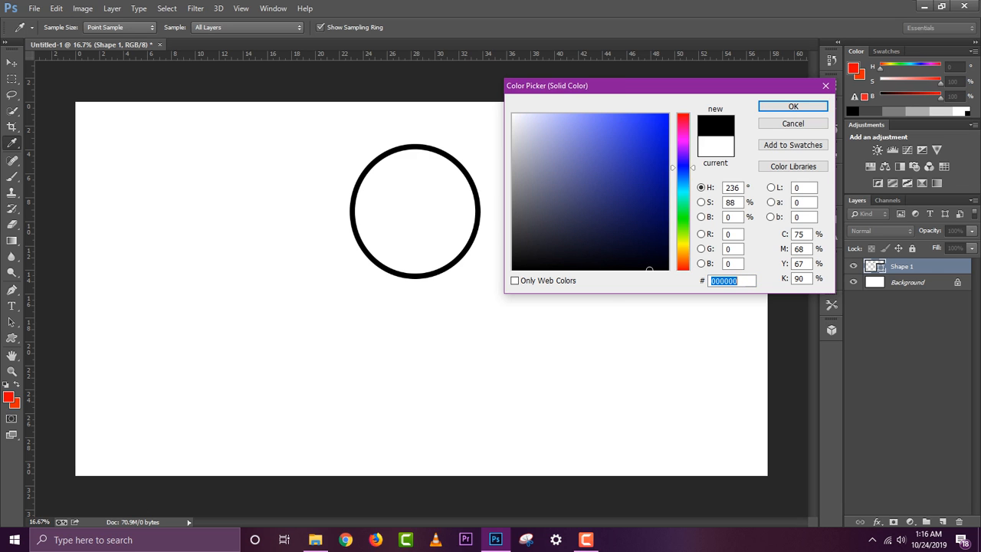
left_click_drag(683, 167, 683, 237)
left_click(667, 115)
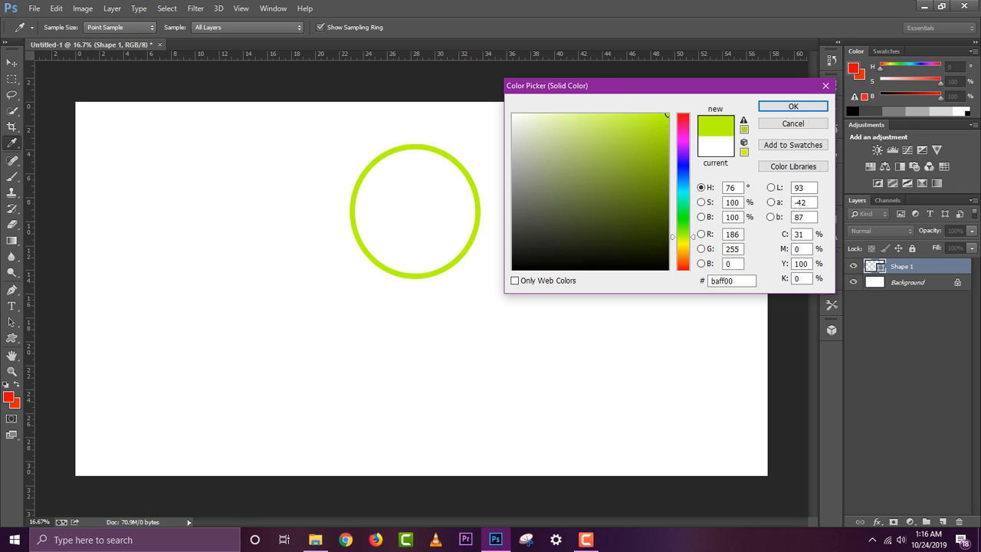
mouse_move(683, 237)
left_mouse_down()
mouse_move(683, 265)
mouse_move(683, 122)
mouse_move(683, 256)
mouse_move(683, 139)
mouse_move(683, 245)
left_mouse_up()
key("Return")
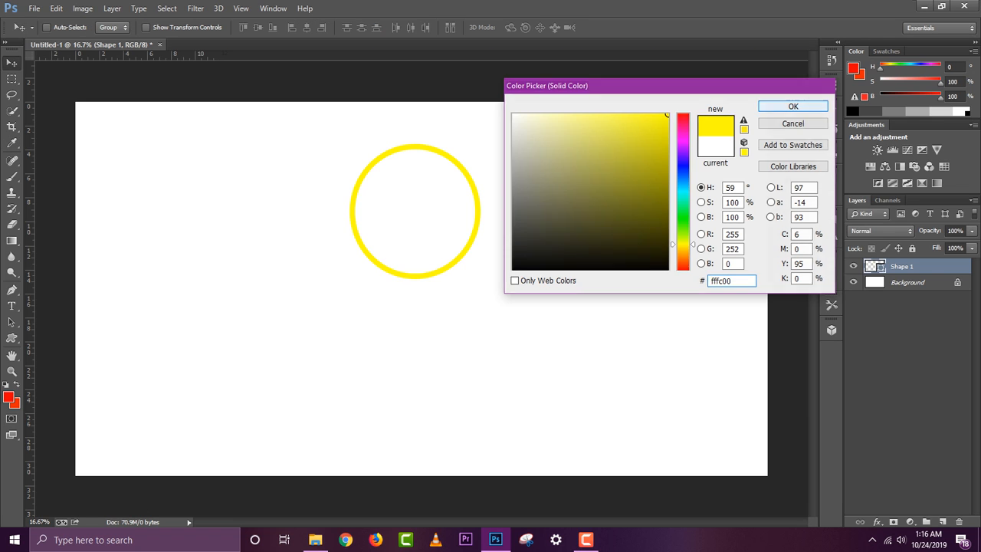
left_click_drag(430, 221, 448, 234)
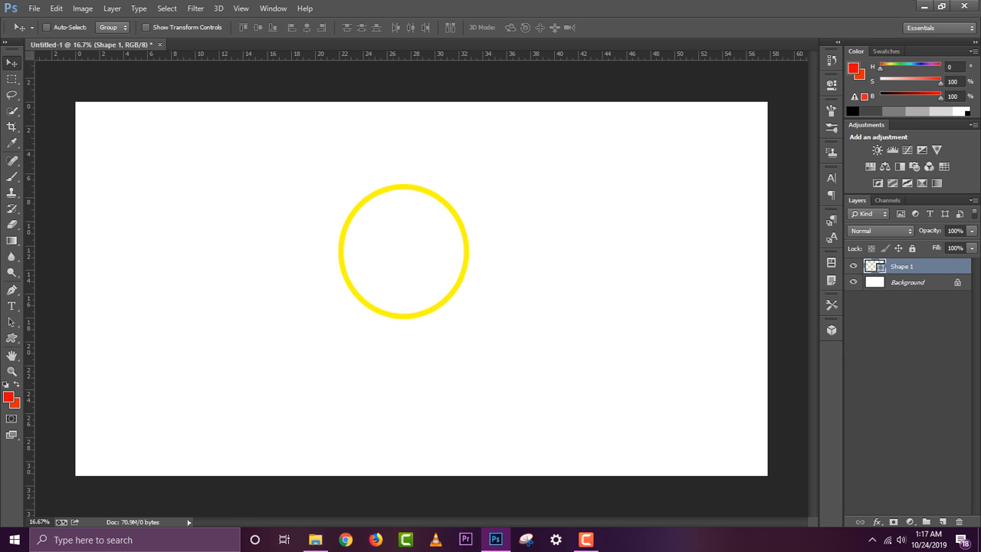
Draw a yellow banner custom shape of about 1513 × 474 px just below the ring
key("u")
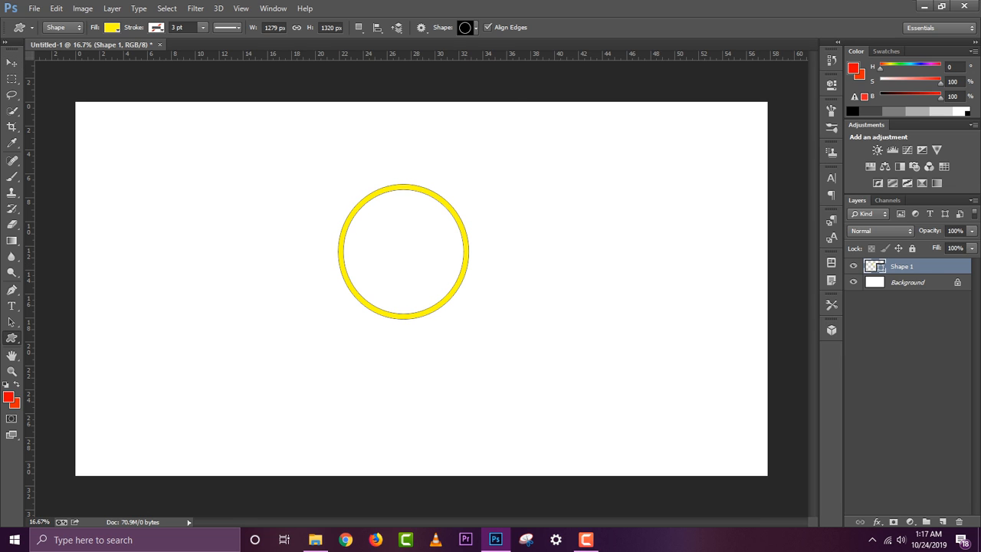
left_click(477, 27)
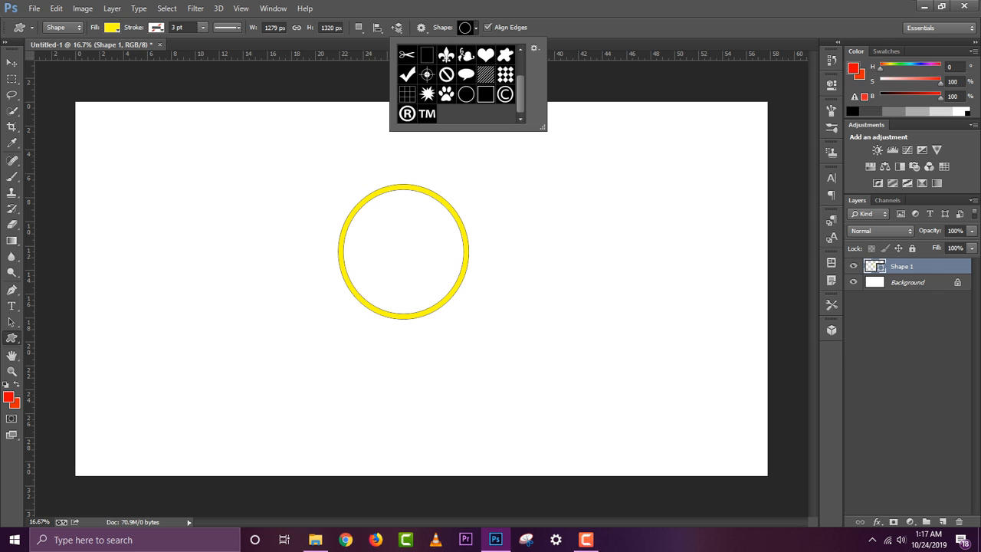
scroll(458, 85, "up", 2)
left_click(467, 55)
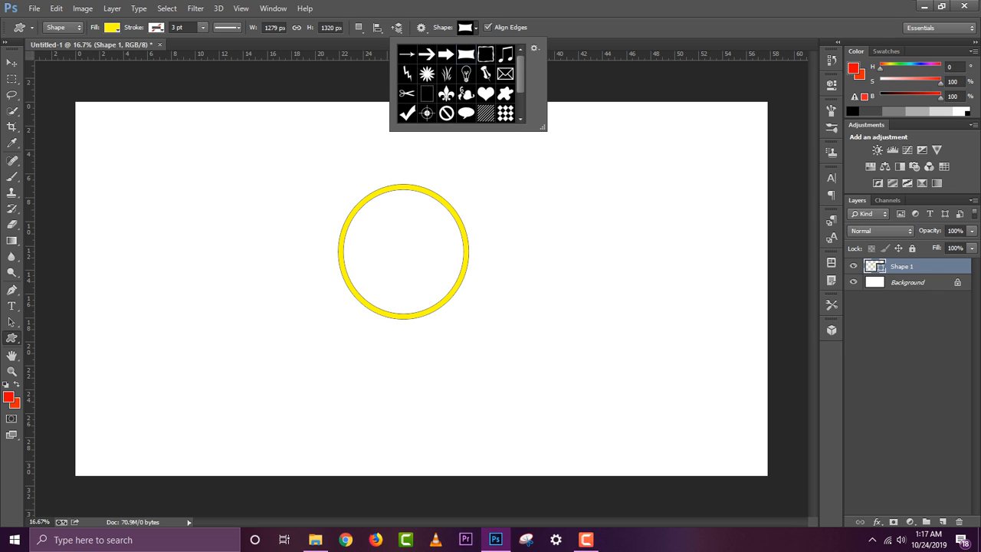
left_click_drag(357, 317, 511, 365)
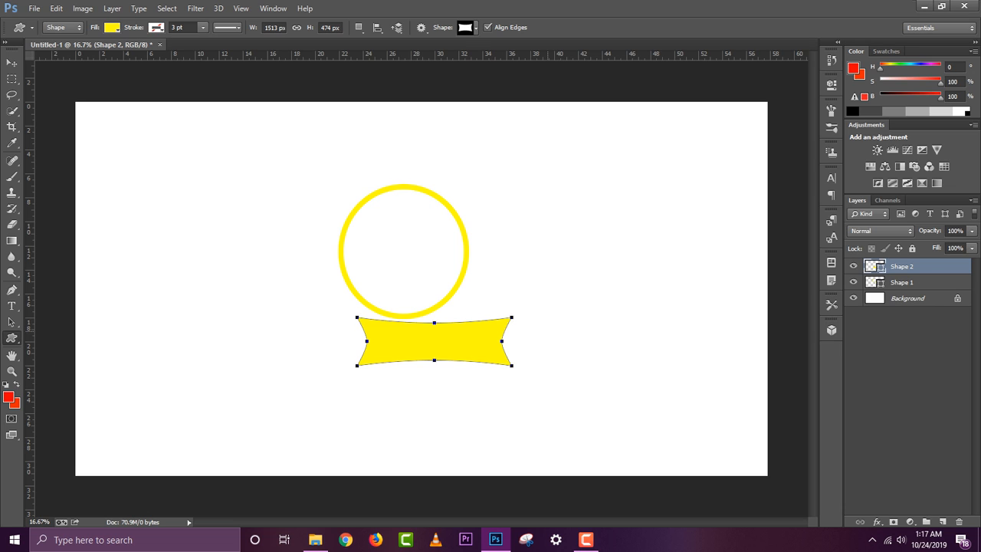
Move the banner up to meet the ring's lower edge, and add horizontal and vertical guides at the ring's bottom and centre
key("v")
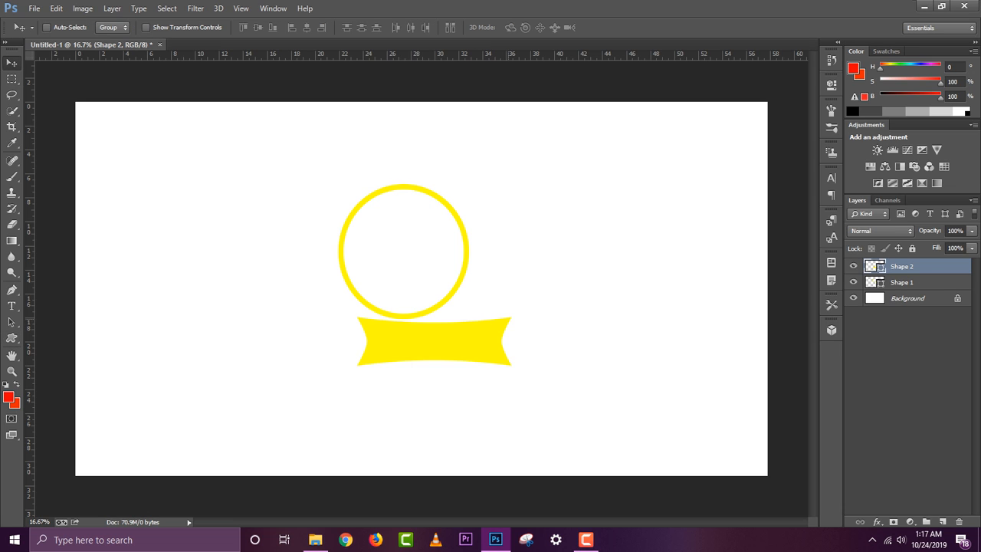
left_click_drag(486, 312, 464, 303)
left_click_drag(423, 55, 428, 315)
left_click_drag(29, 218, 403, 223)
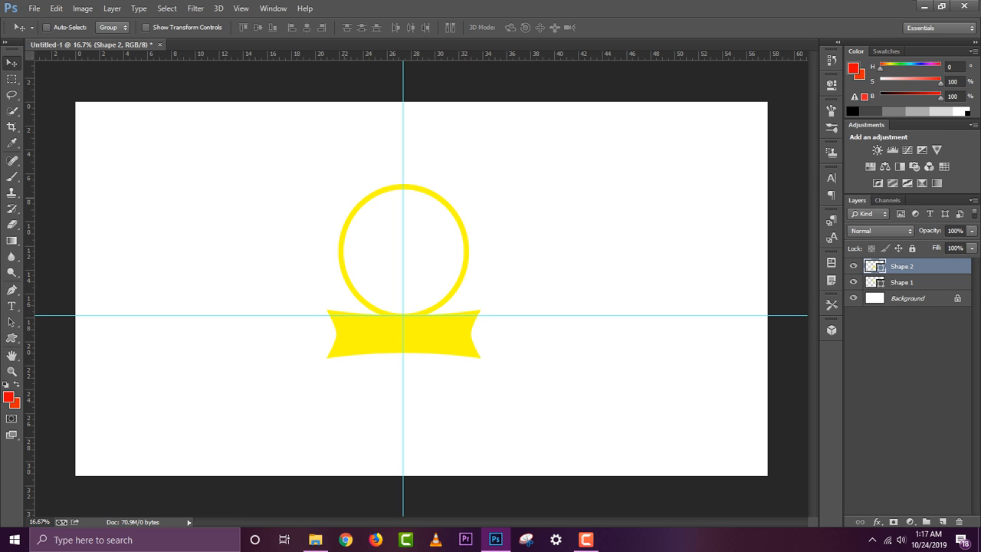
Try black, green 4c8d0c and blue 0c558d as the banner's fill colour, and restore yellow fffc00
double_click(876, 266)
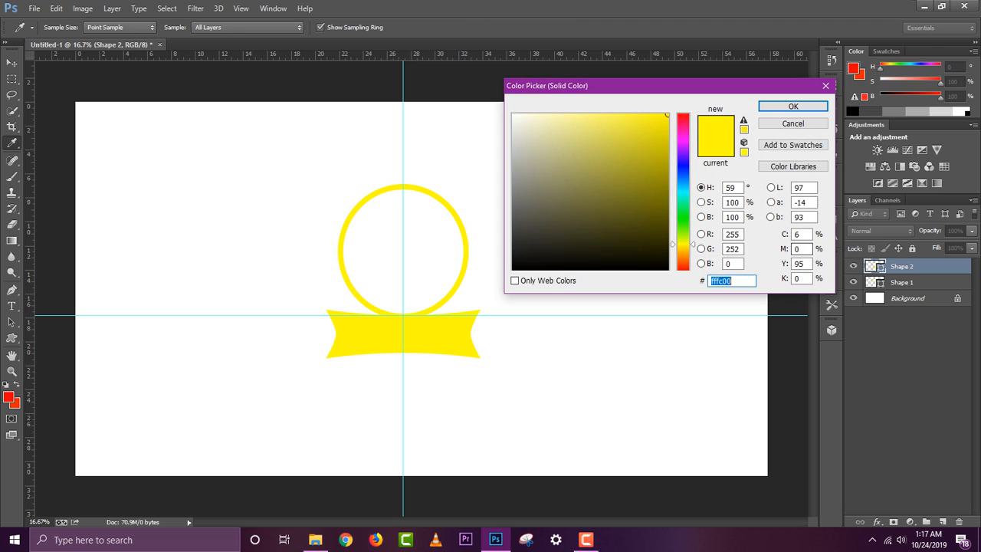
left_click(668, 269)
left_click(713, 281)
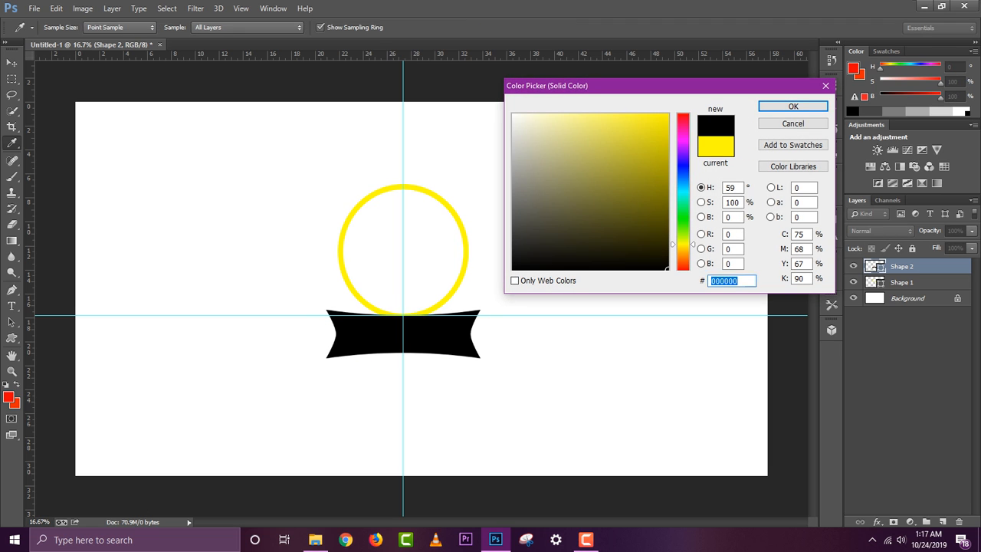
type("8d8b0c")
mouse_move(683, 244)
left_mouse_down()
mouse_move(683, 175)
mouse_move(683, 231)
left_mouse_up()
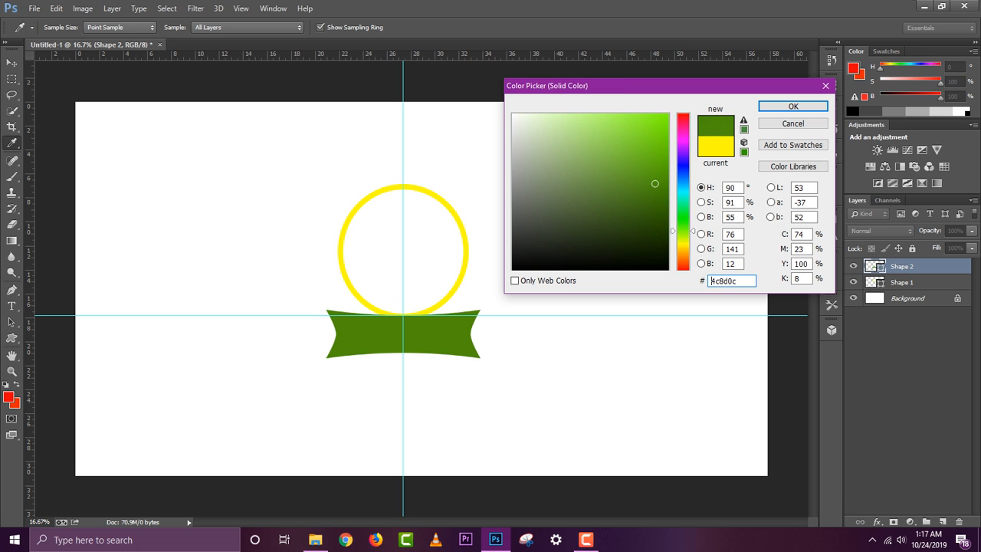
left_click(712, 280)
type("0c558d")
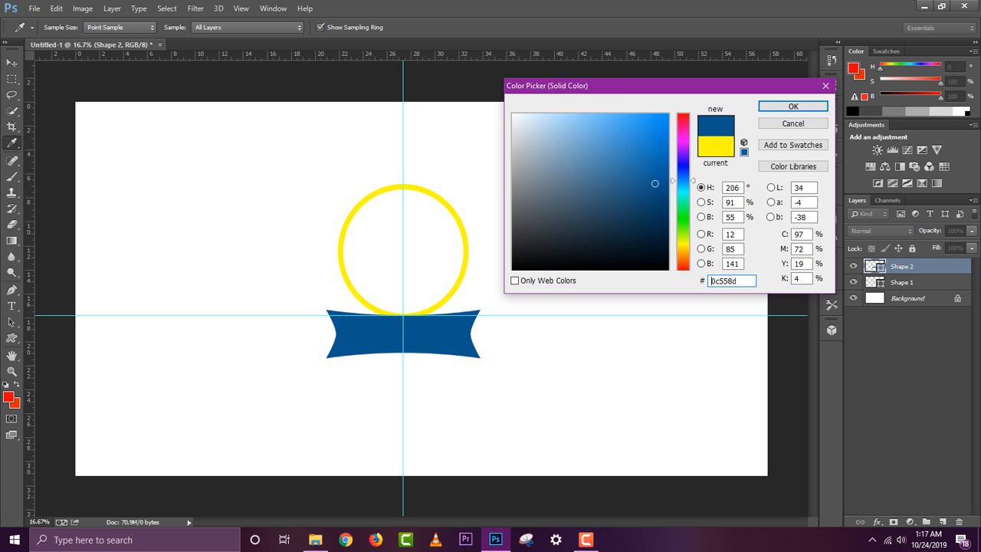
left_click(717, 146)
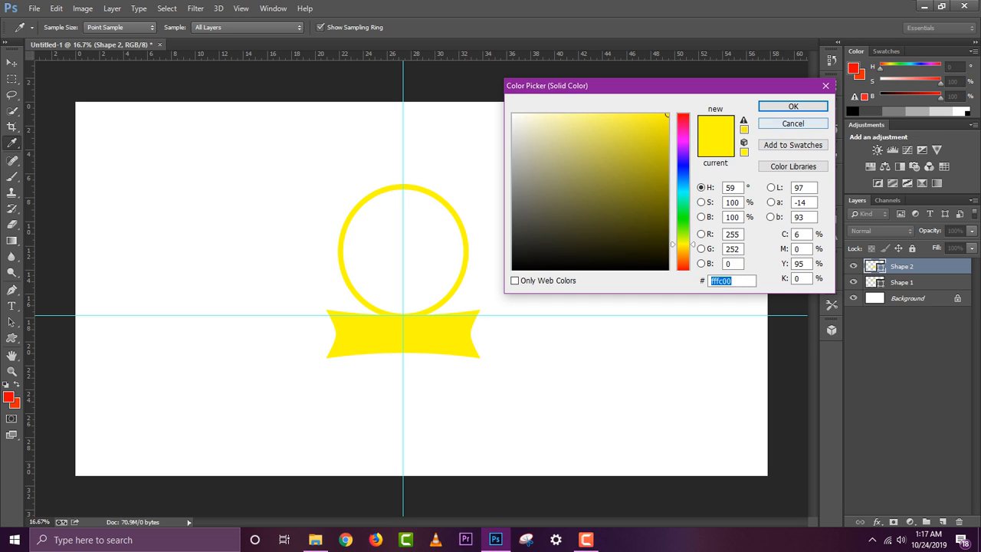
left_click(794, 106)
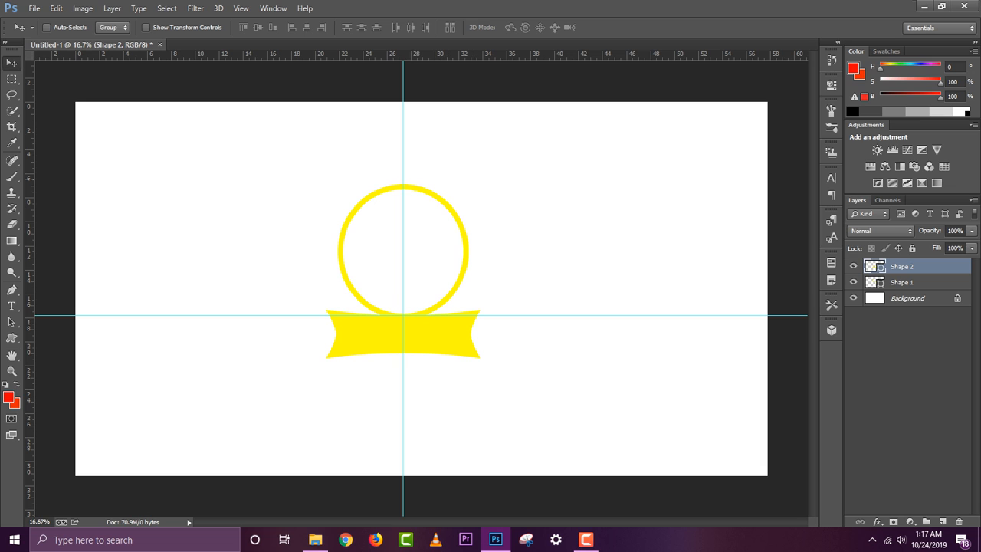
Replace the current custom shapes with the complete All shape set
left_click(12, 338)
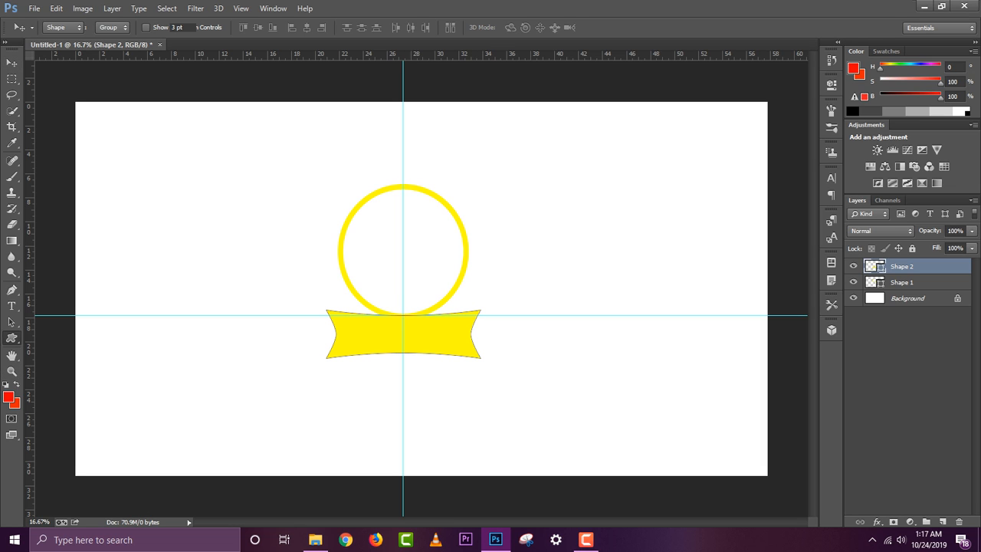
left_click(477, 28)
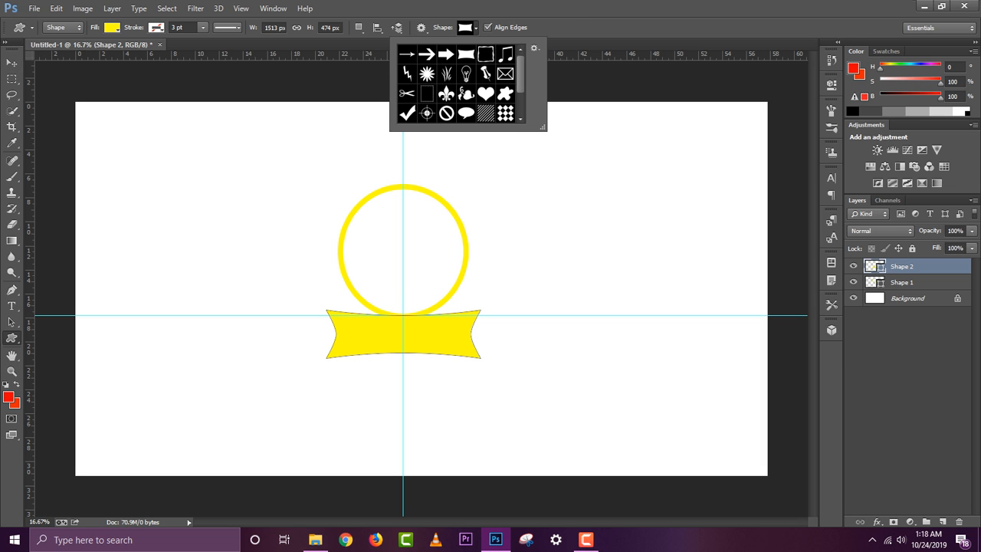
scroll(456, 84, "down", 2)
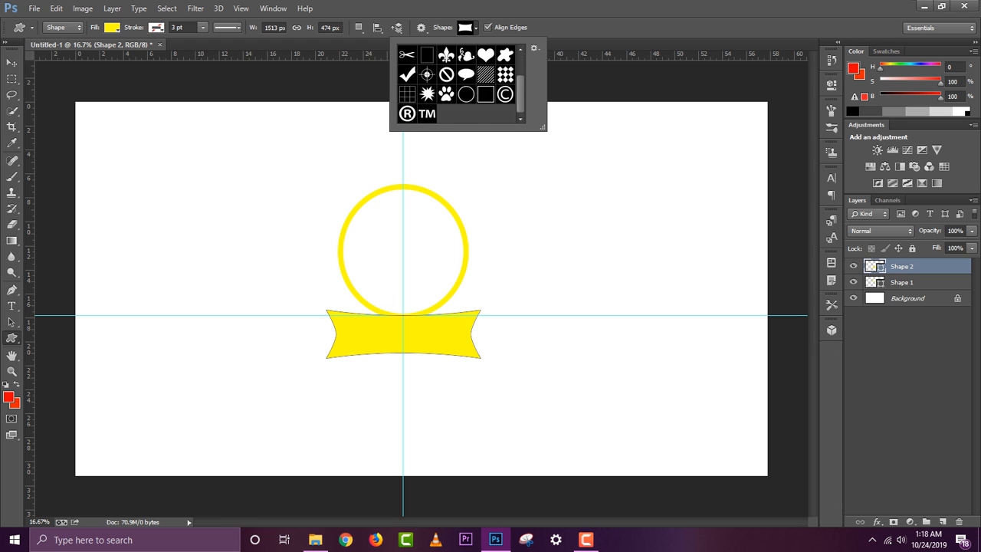
scroll(456, 84, "up", 2)
scroll(520, 77, "down", 1)
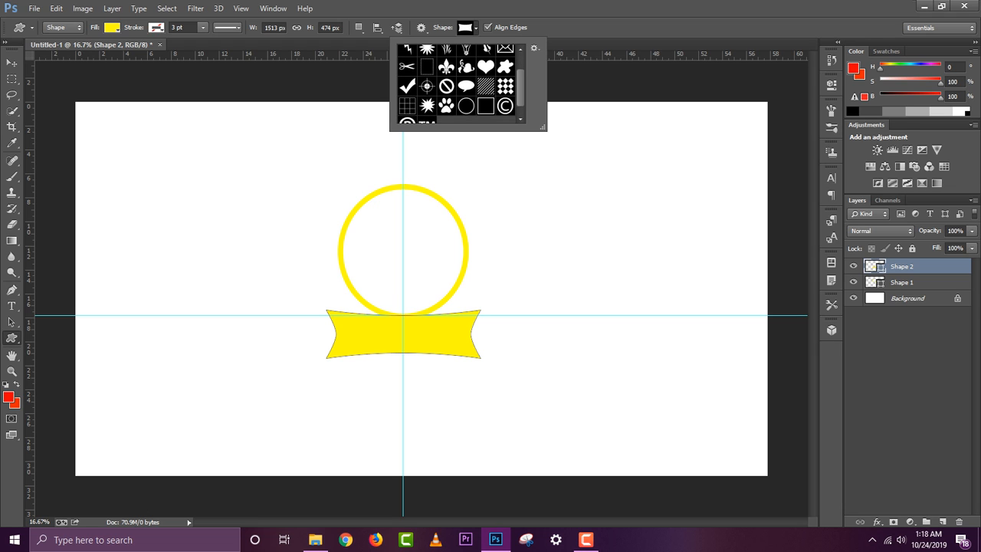
left_click(535, 48)
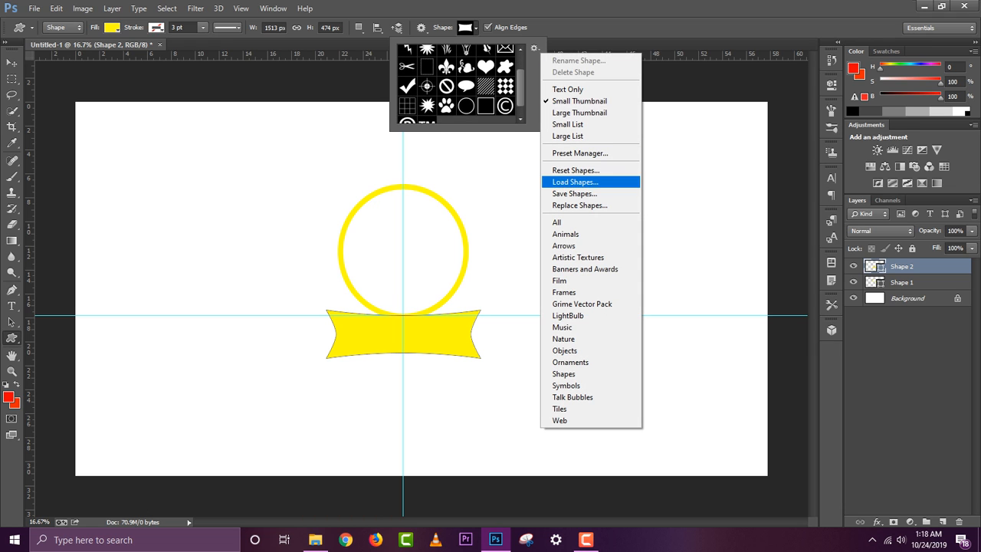
left_click(575, 223)
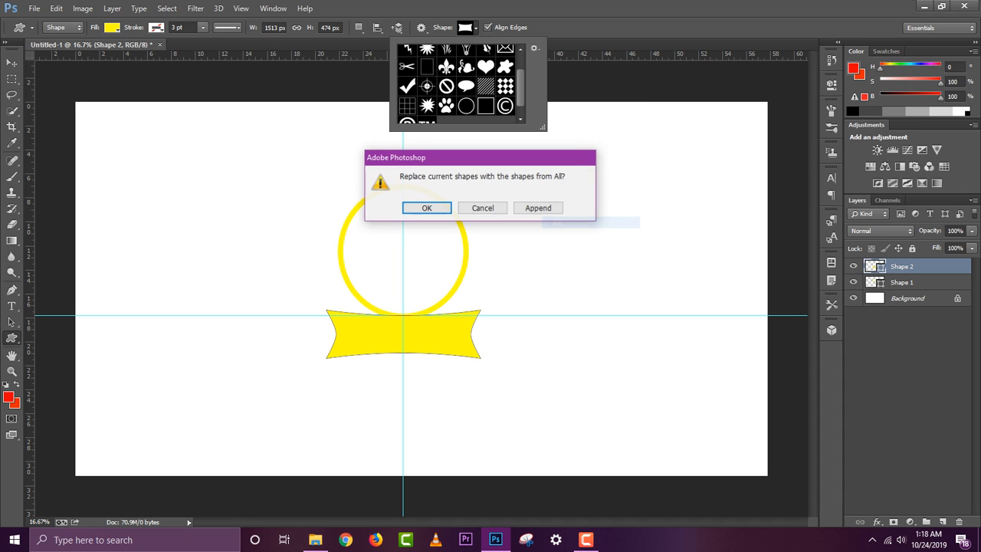
key("Return")
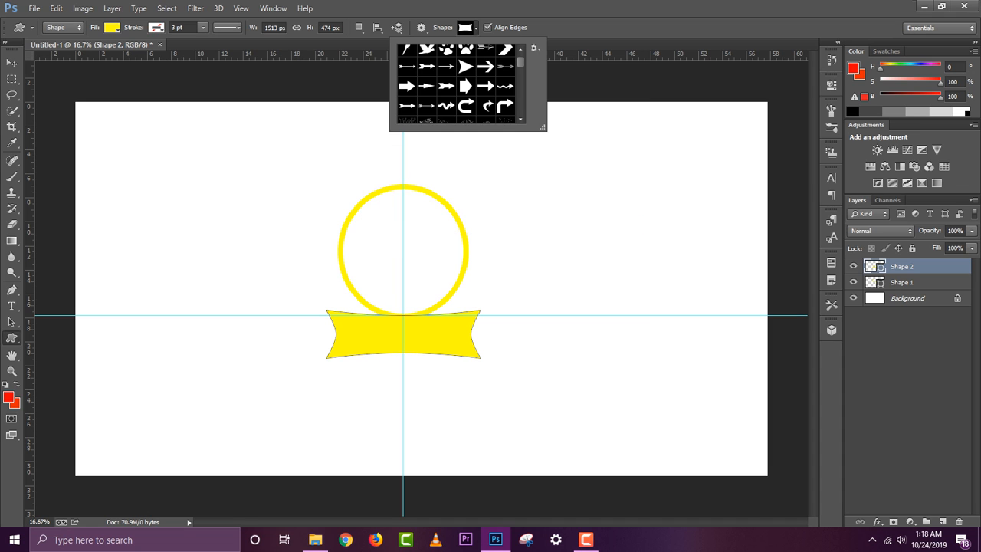
Draw a yellow pennant flag shape of about 211 × 427 px above the ring, and place its pole on the vertical guide touching the ring
scroll(456, 84, "down", 10)
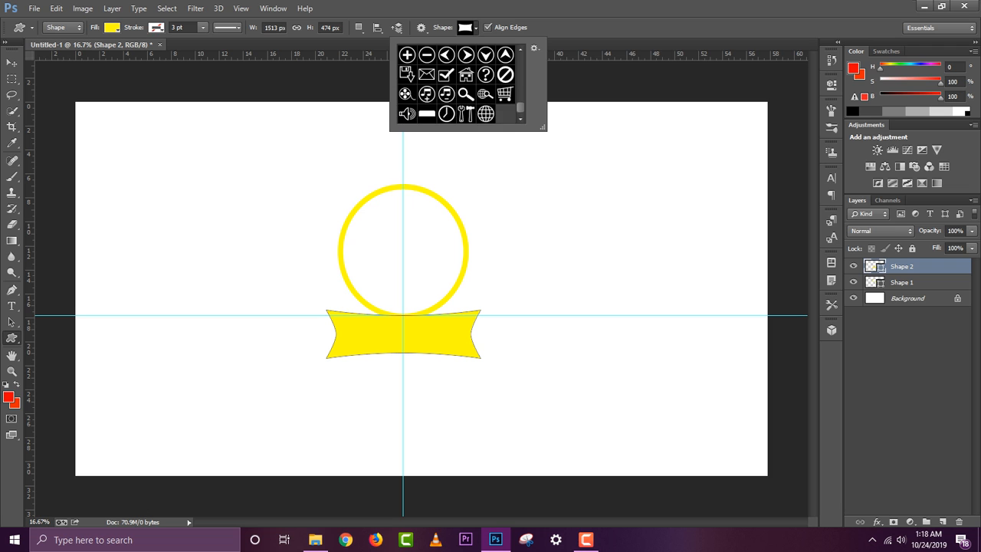
scroll(456, 84, "up", 8)
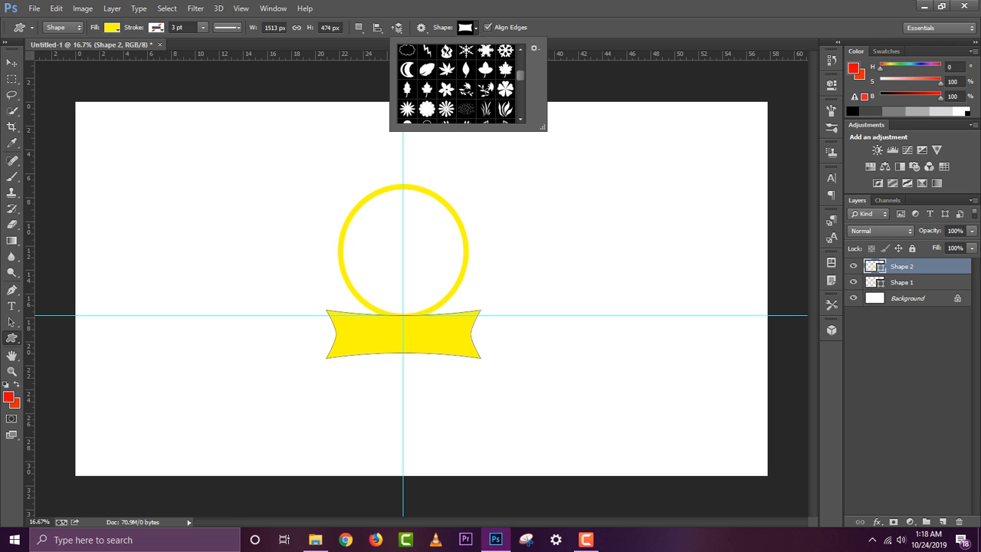
scroll(456, 84, "up", 4)
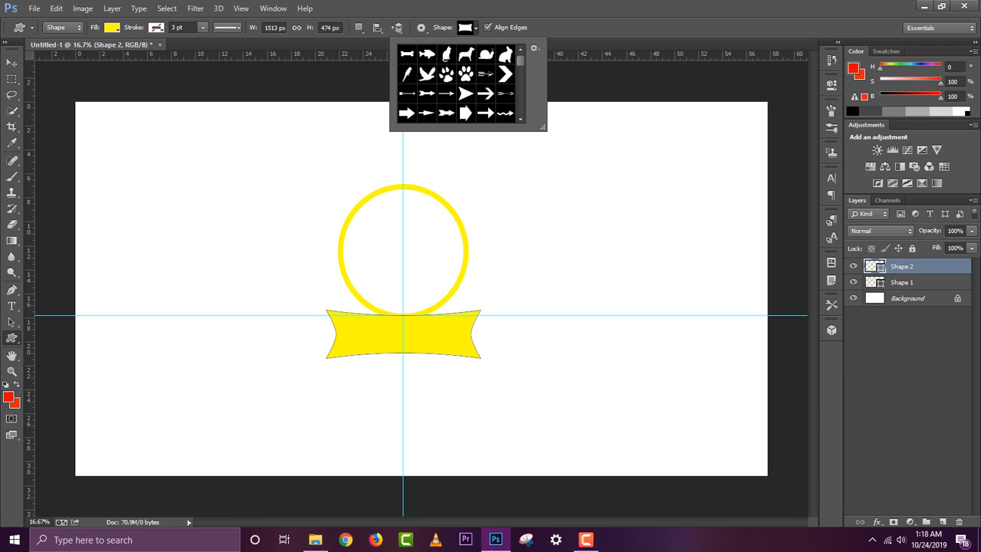
scroll(456, 85, "down", 4)
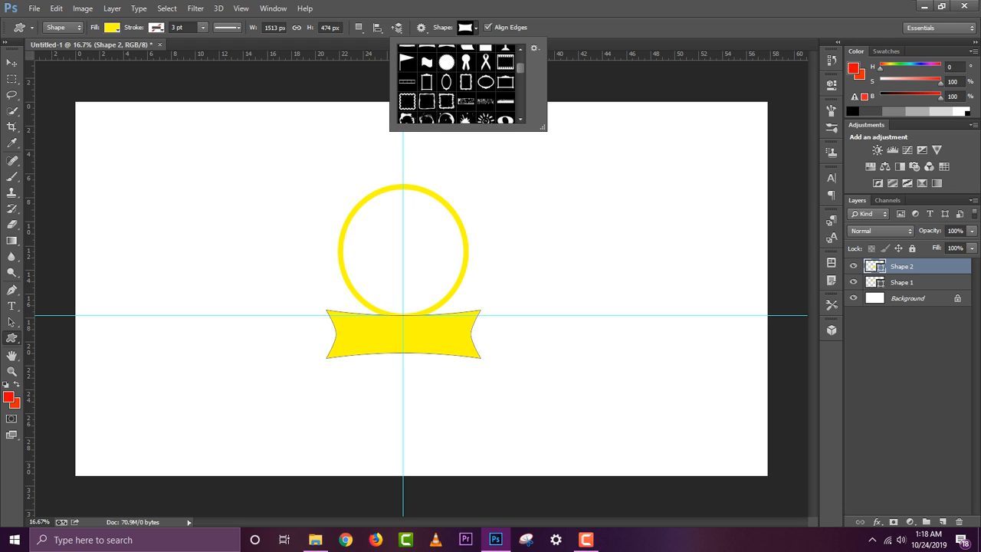
double_click(407, 75)
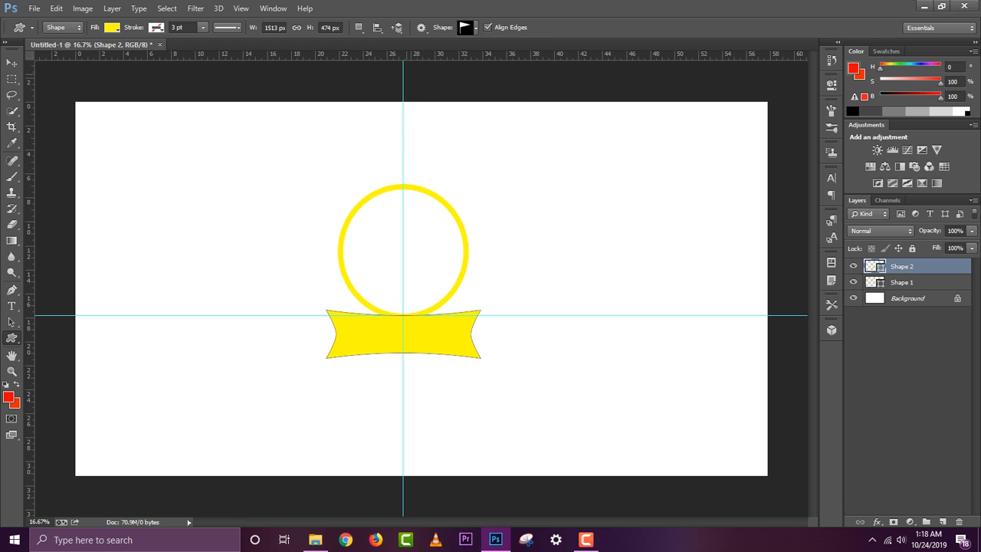
left_click_drag(390, 128, 412, 170)
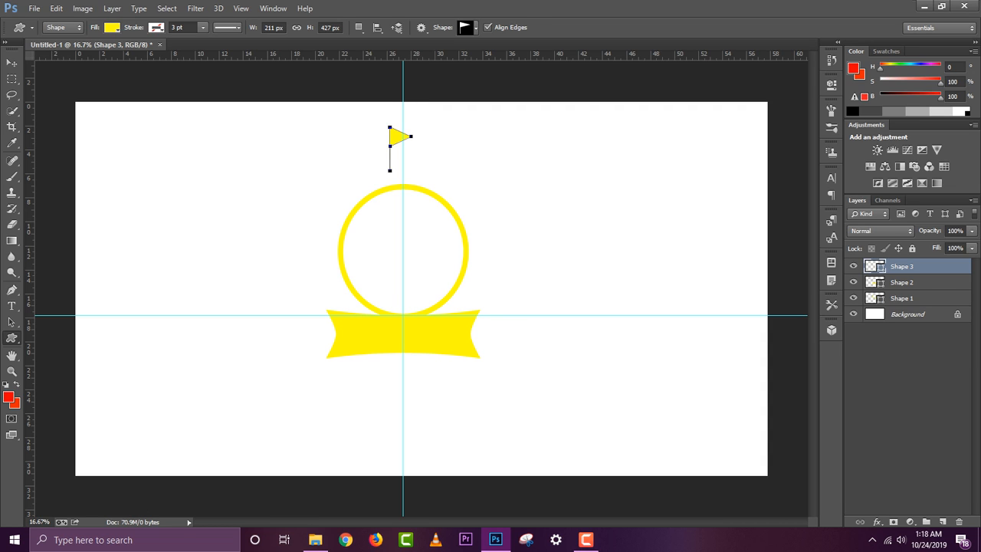
key("v")
left_click_drag(399, 137, 406, 156)
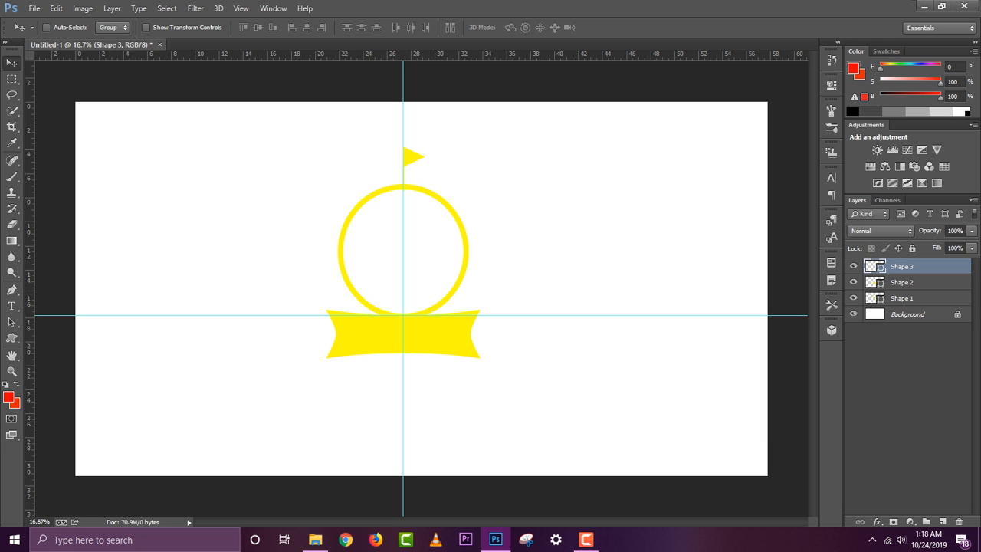
Add the channel name as red Myriad Pro text on the banner, enlarged to about 202 pt
left_click(369, 380, "ctrl")
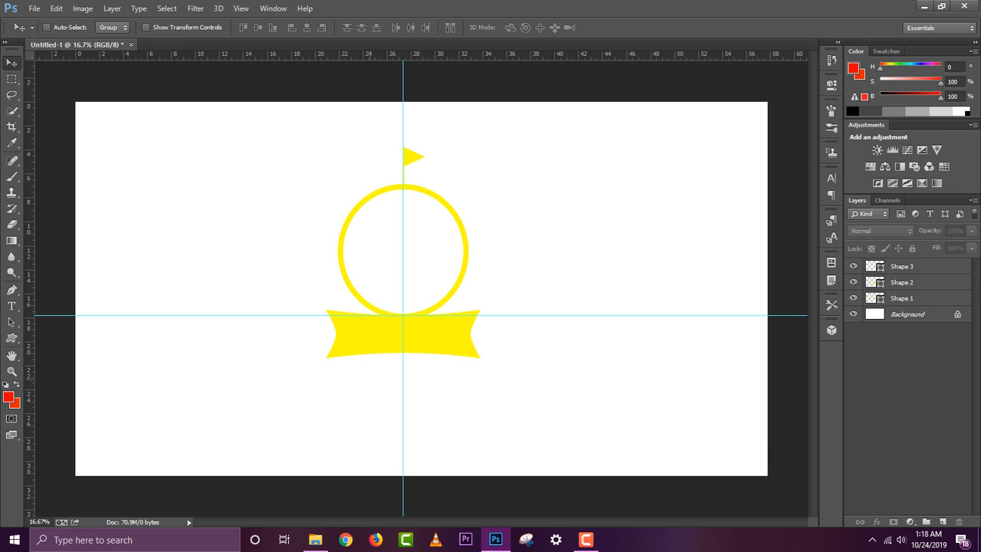
key("t")
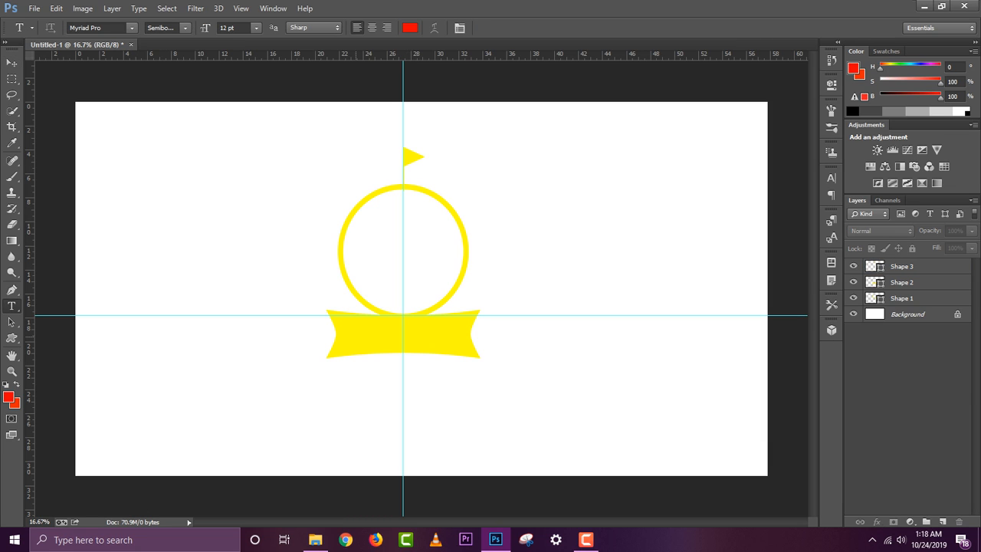
left_click(355, 336)
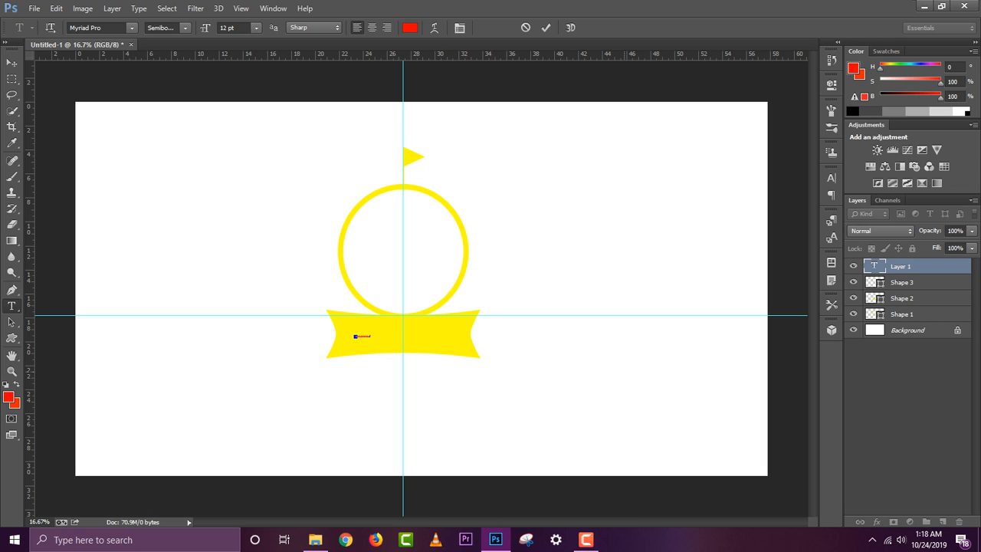
key("ctrl")
left_click_drag(375, 332, 441, 342)
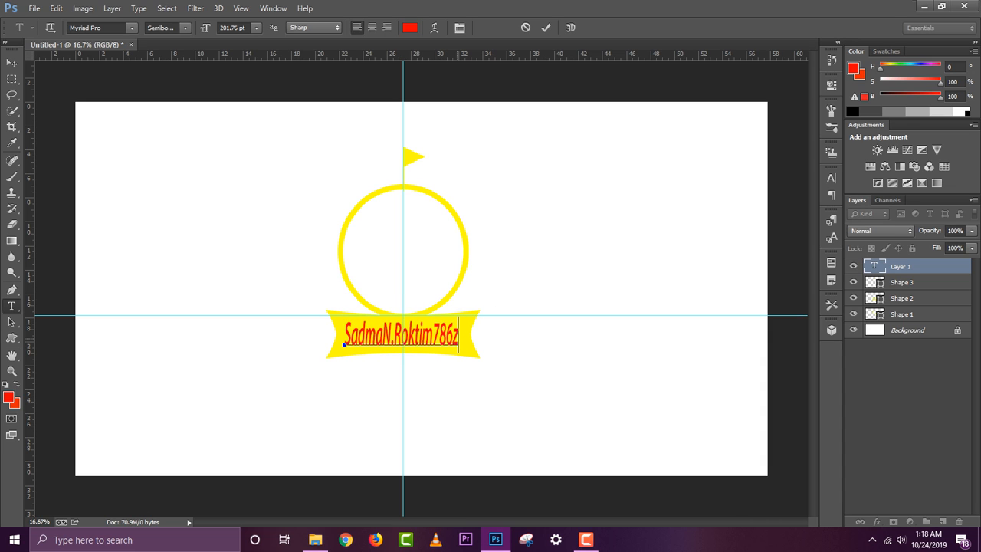
left_click(12, 63)
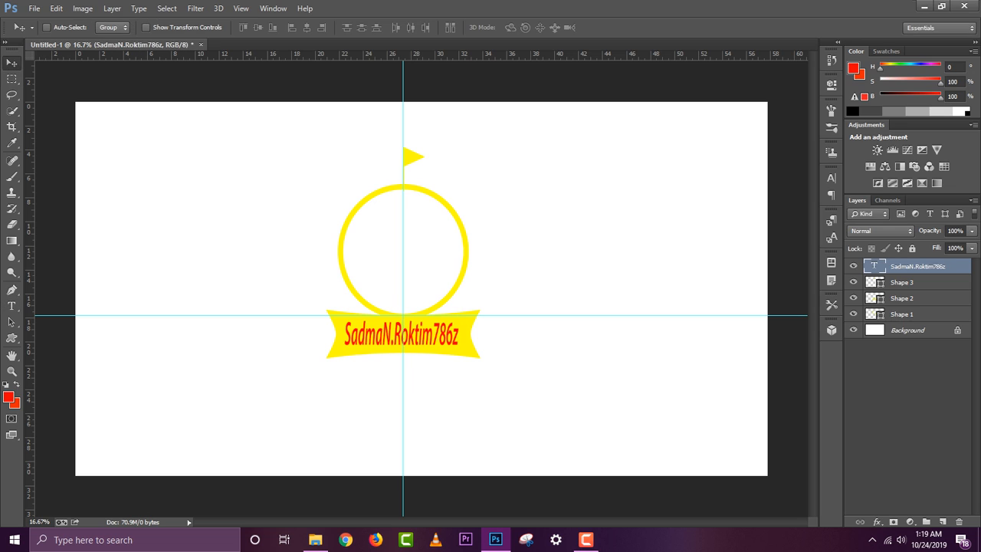
Centre the channel name on the banner's vertical guide and widen it to about 105%
left_click_drag(436, 309, 441, 309)
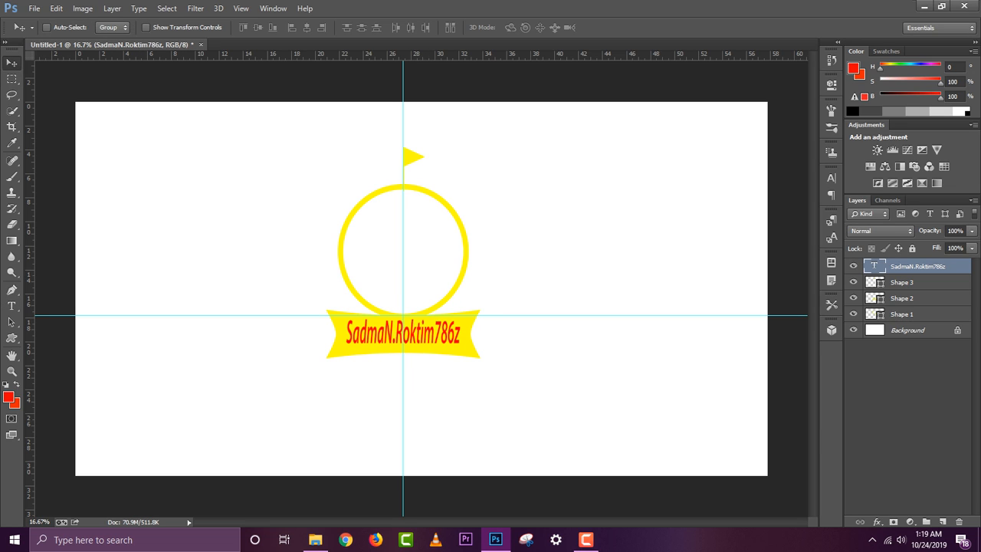
key("ctrl+t")
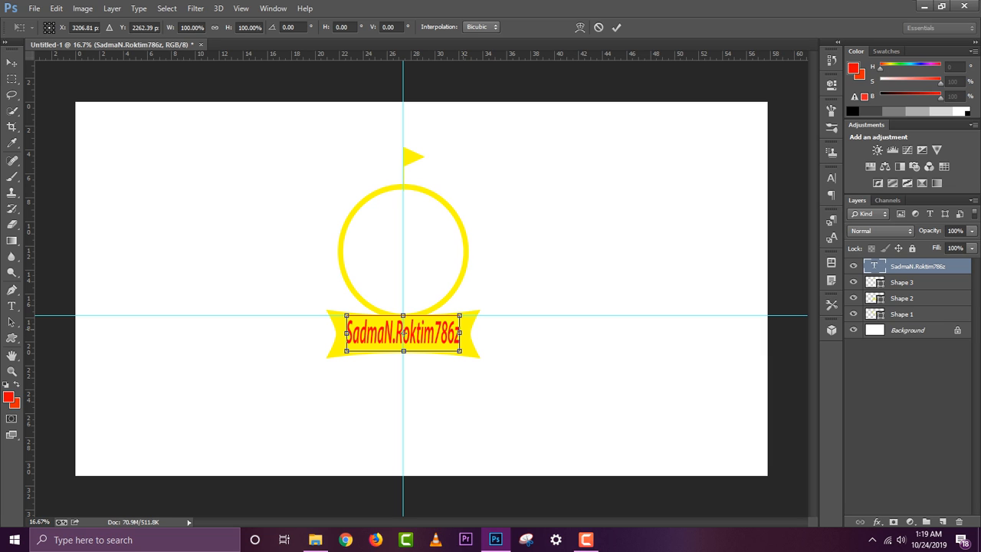
left_click_drag(460, 334, 463, 334)
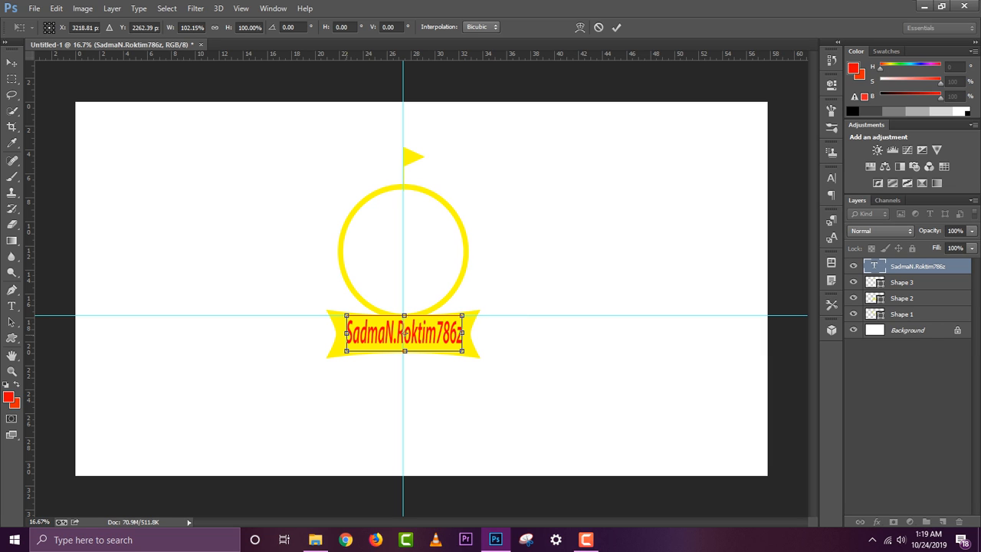
mouse_move(346, 333)
left_mouse_down()
mouse_move(333, 333)
mouse_move(343, 333)
left_mouse_up()
key("v")
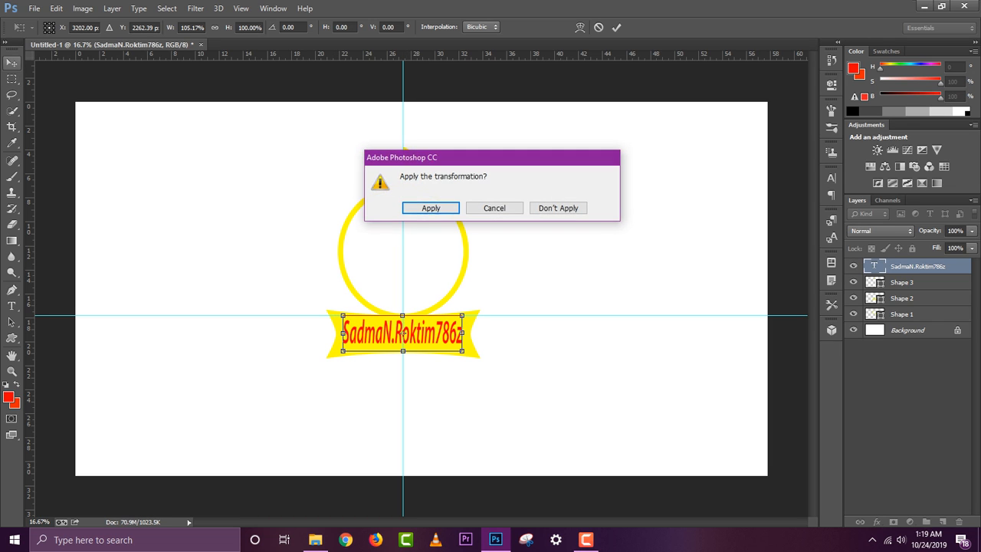
key("Return")
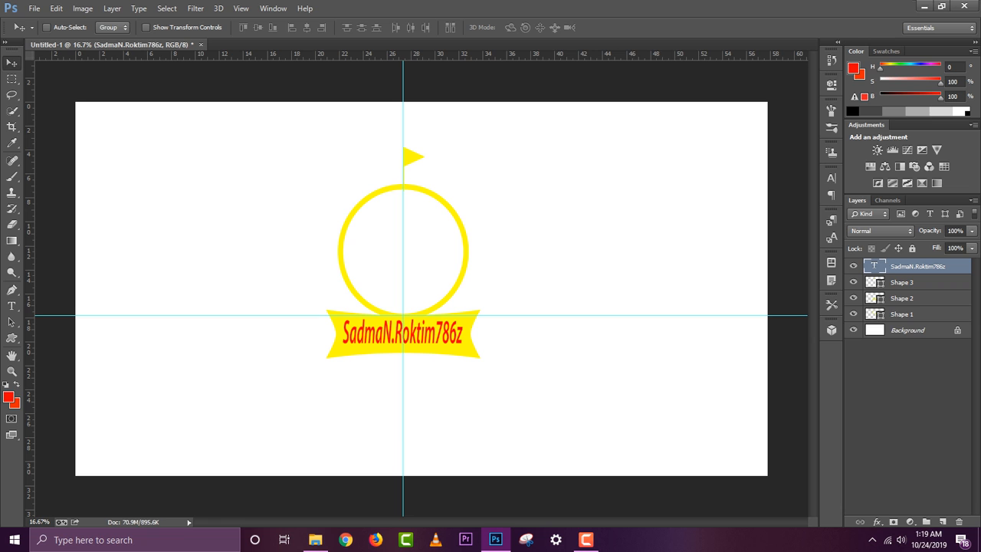
Add a Drop Shadow effect to the channel name's text layer
right_click(901, 266)
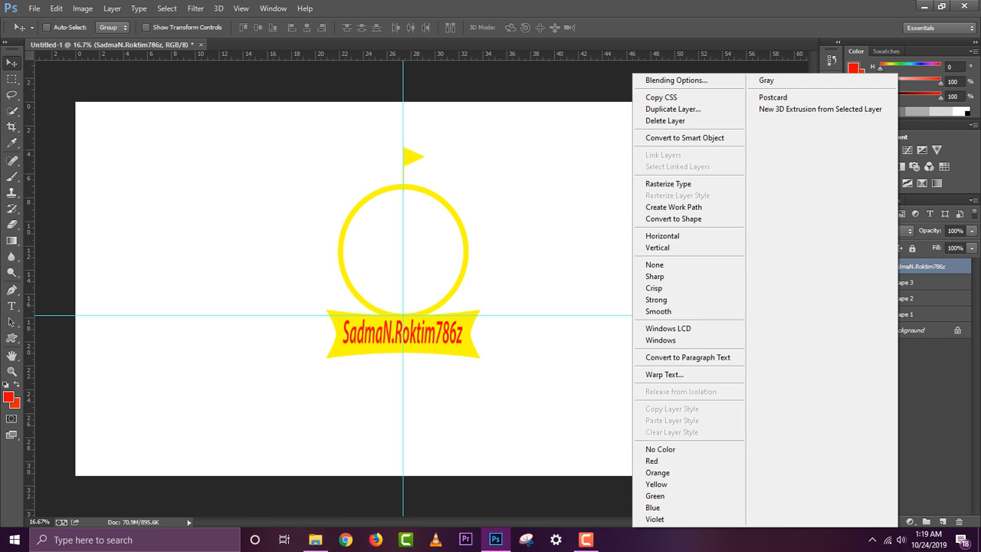
left_click(675, 80)
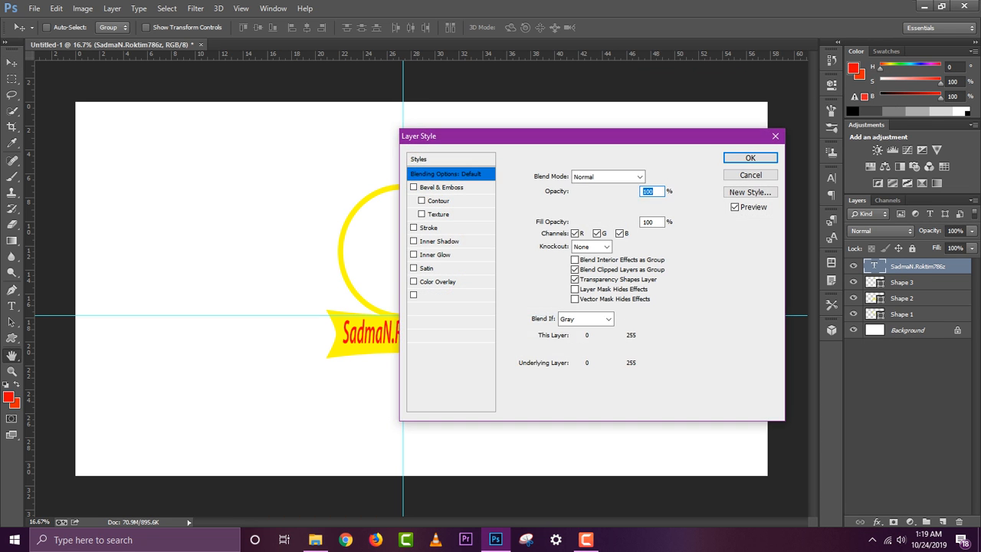
left_click_drag(652, 135, 834, 139)
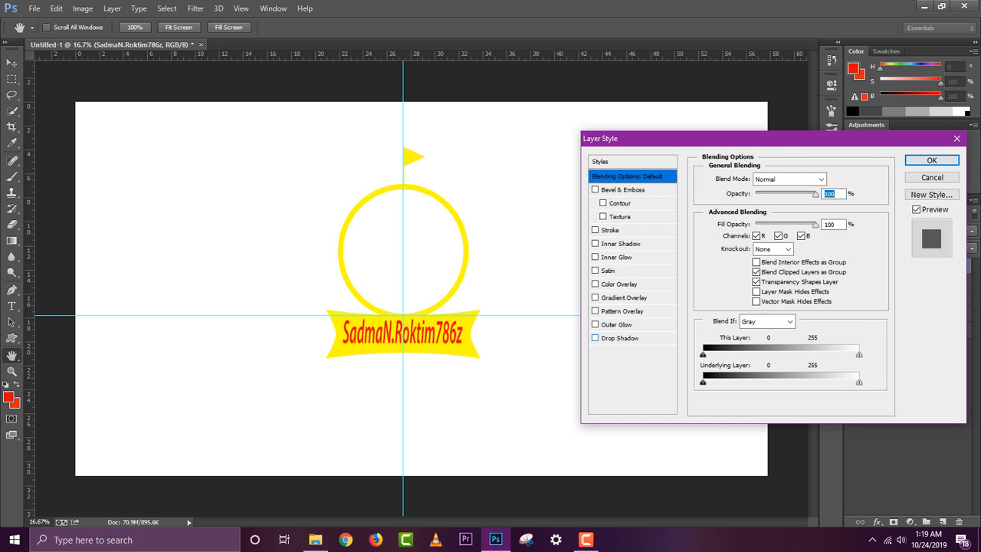
left_click(596, 338)
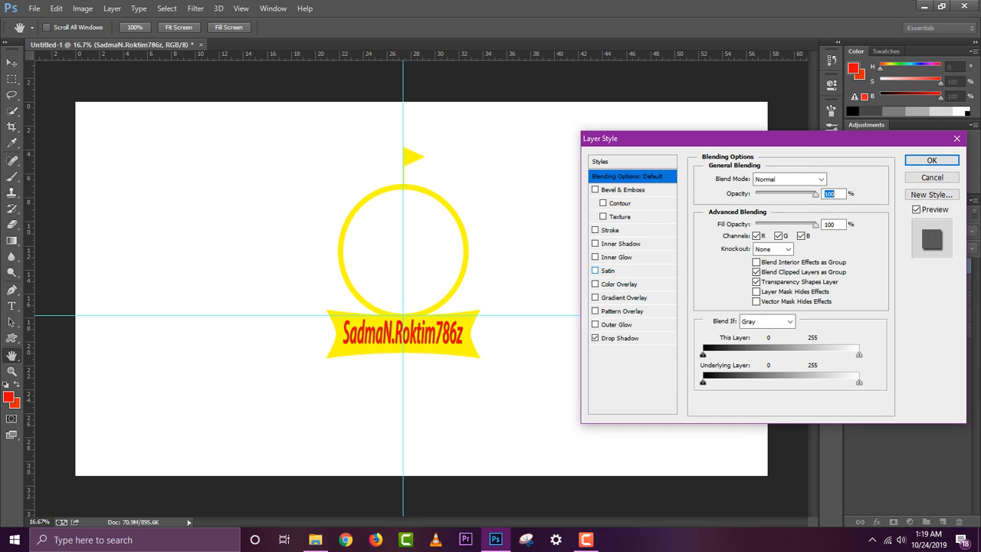
Try Inner Shadow, Stroke, Bevel & Emboss with Texture and Contour, and Color Overlay on the channel name, switching each off again
left_click(596, 243)
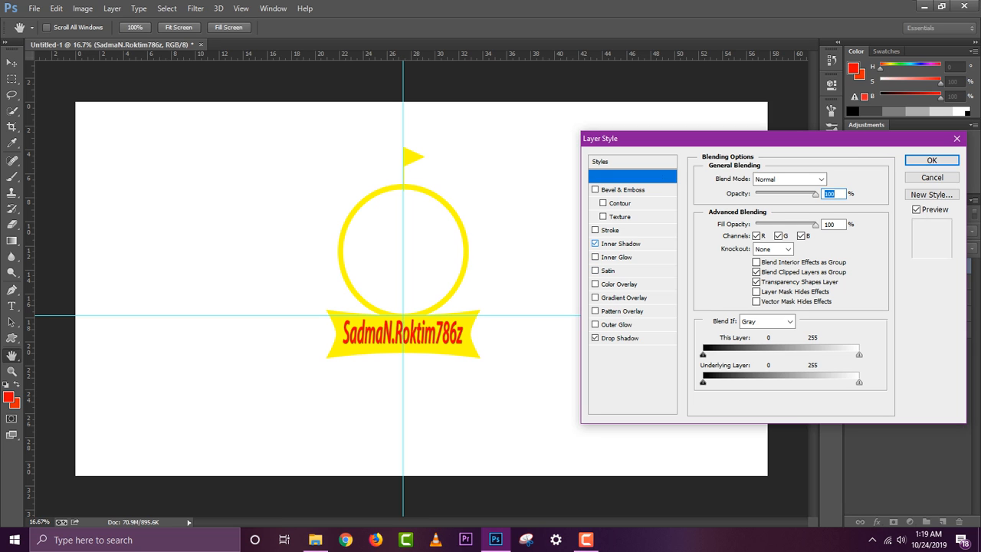
left_click(596, 243)
left_click(596, 230)
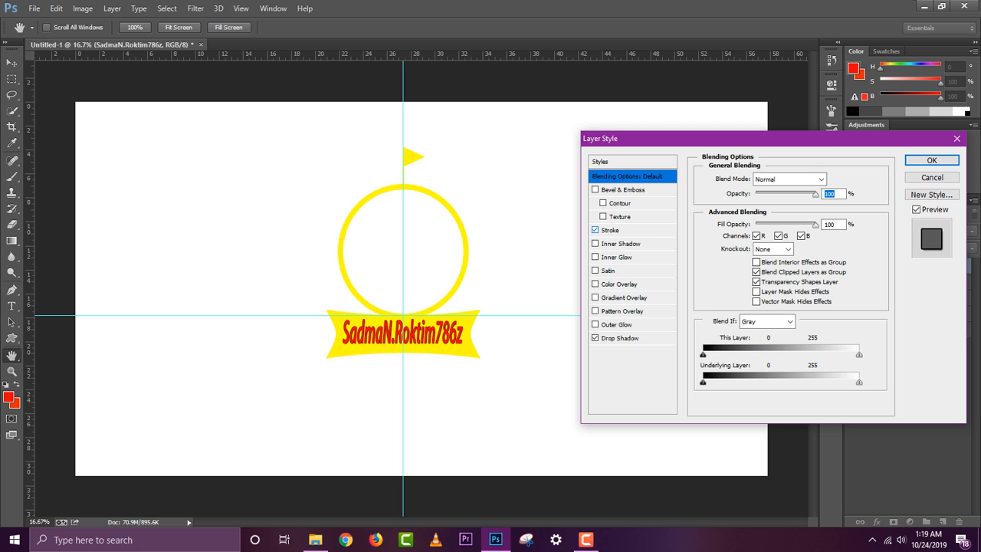
left_click(596, 230)
left_click(603, 216)
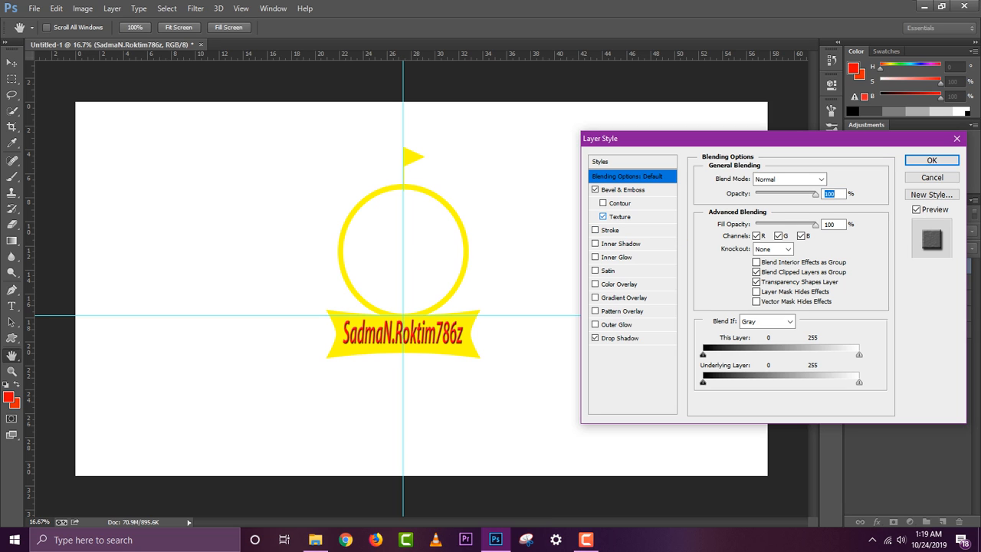
left_click(596, 189)
left_click(603, 203)
left_click(604, 204)
left_click(595, 189)
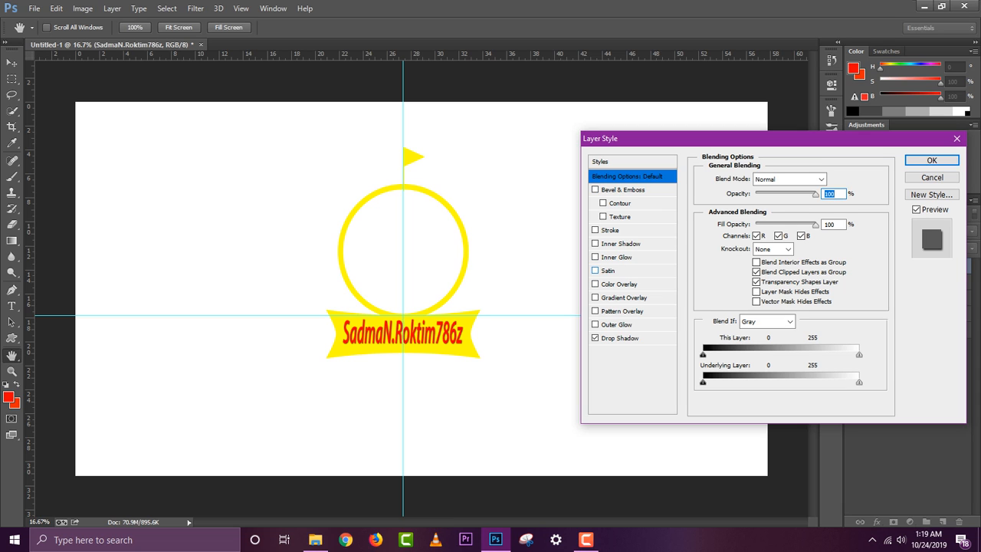
left_click(595, 284)
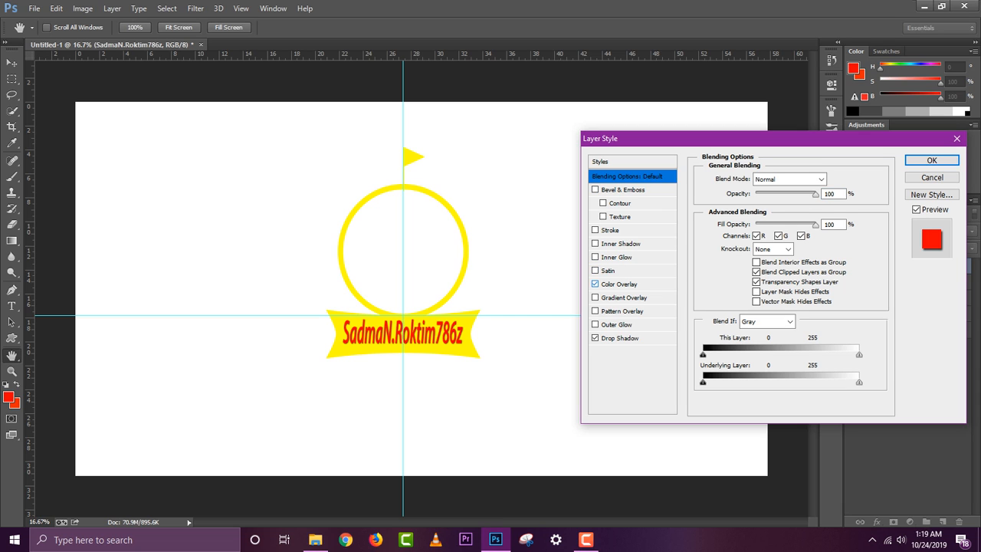
left_click(595, 284)
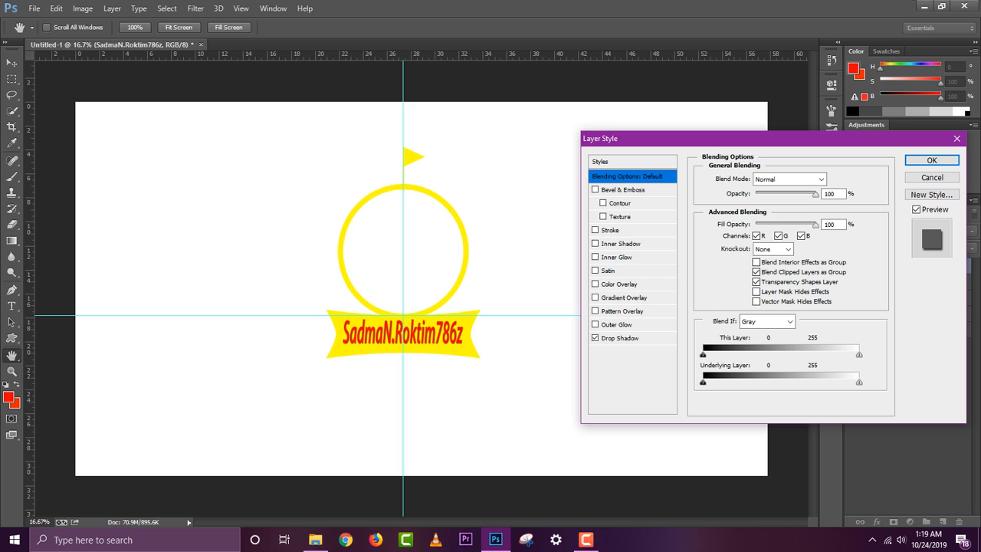
Add a Stroke effect to the channel name and apply the layer style
left_click(595, 230)
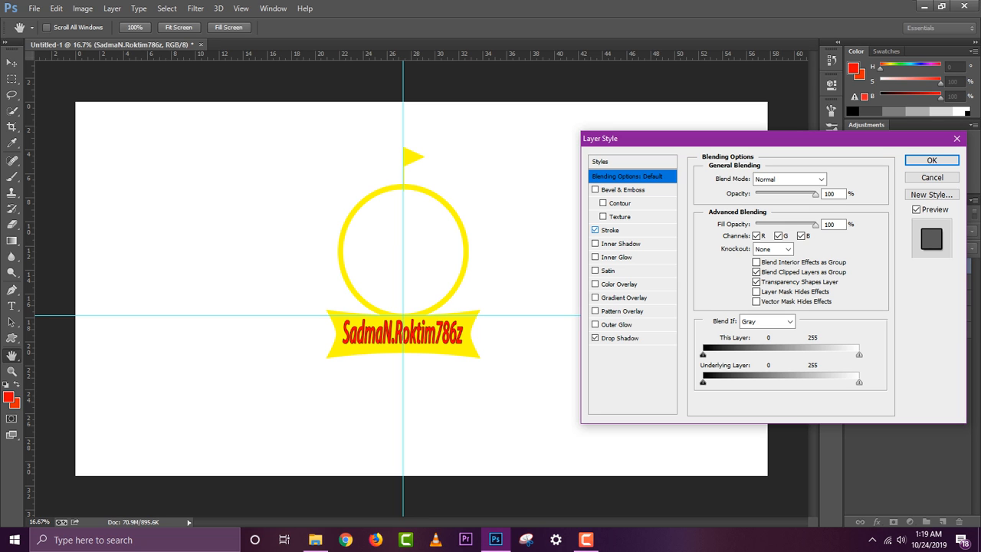
left_click(932, 160)
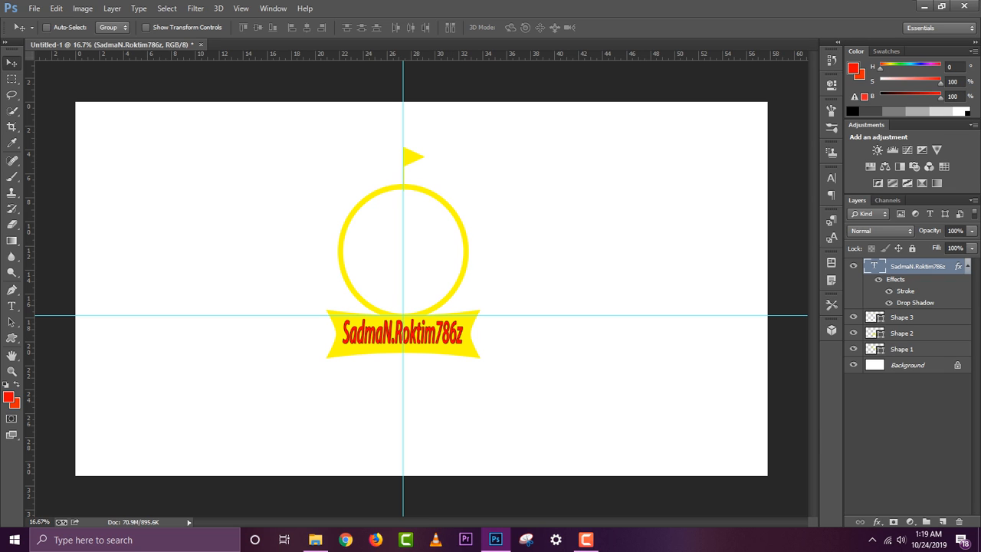
Replace the lowercase m before the digits in the channel name with a capital M
left_click(11, 305)
left_click(435, 334)
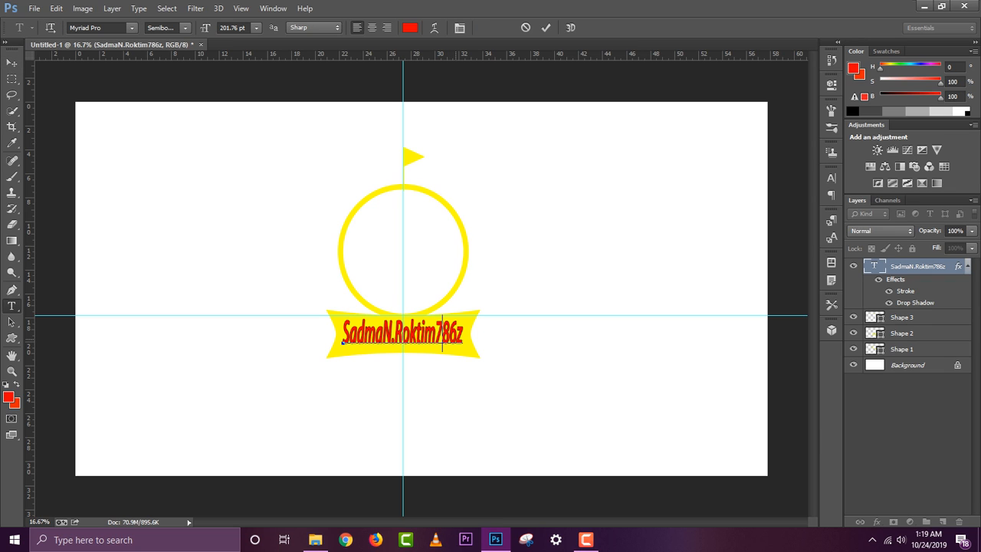
key("BackSpace")
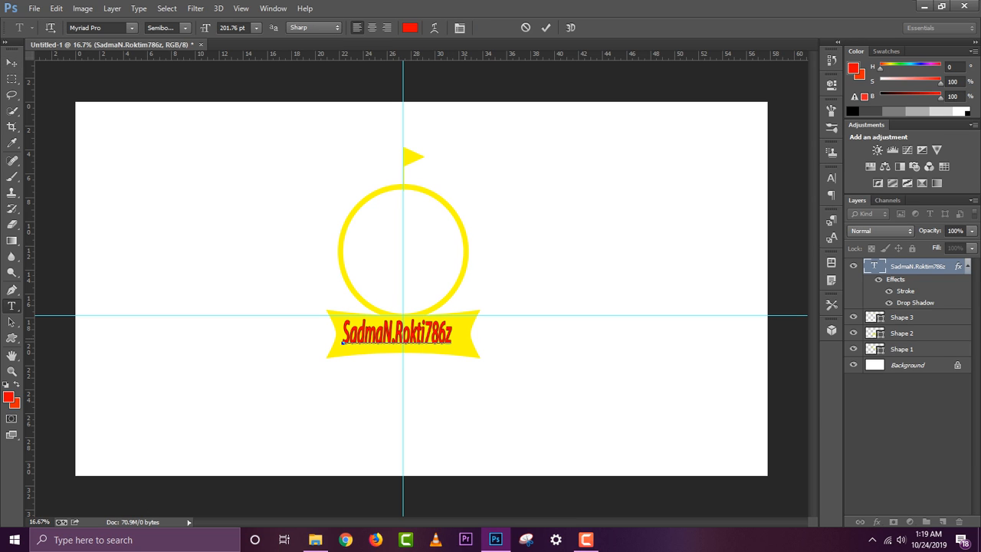
type("M")
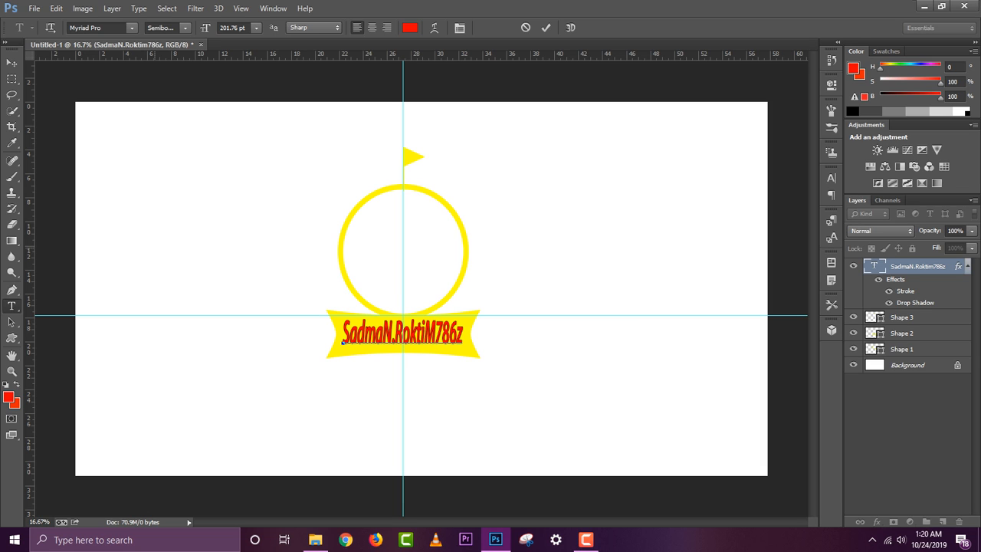
left_click(11, 63)
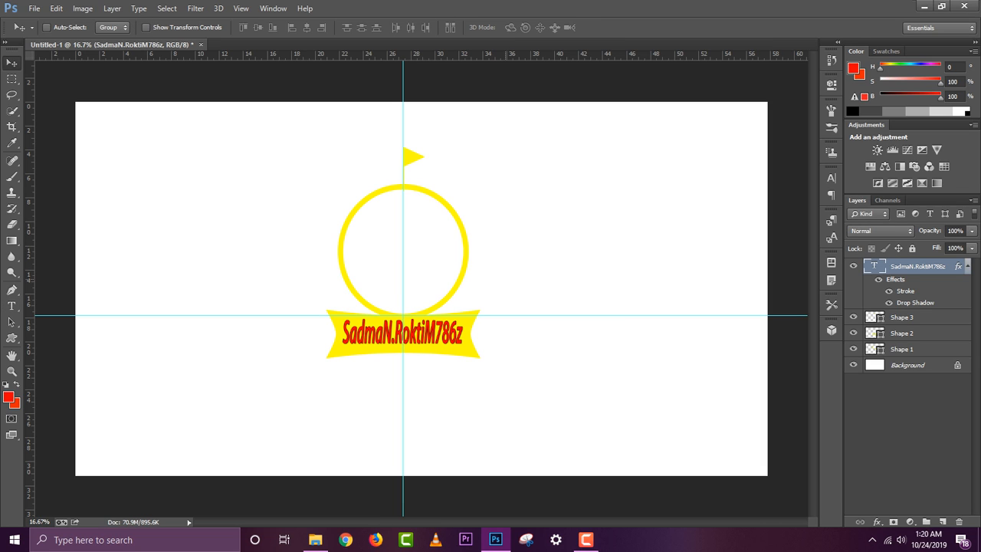
Stretch the channel name across the banner to about 109% width and 89% height
key("ctrl+t")
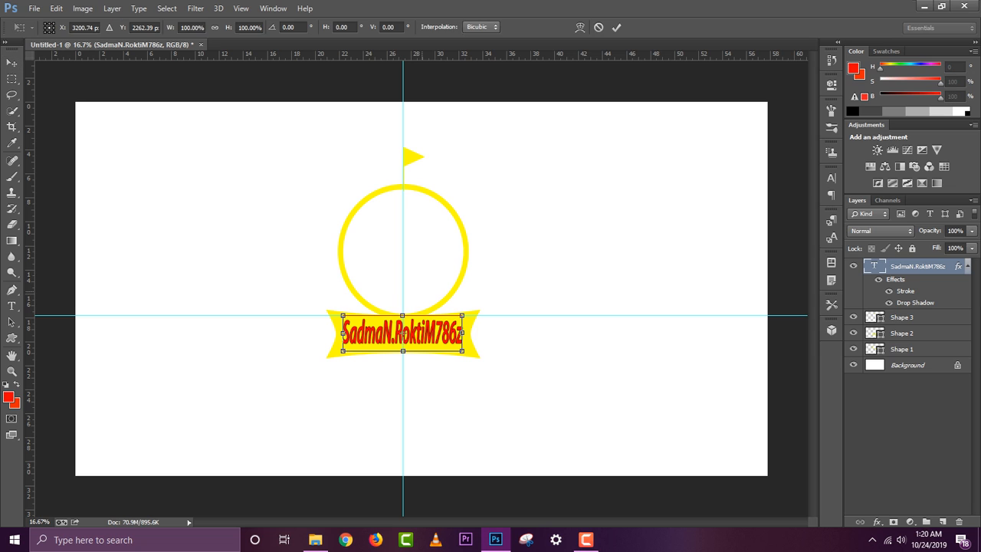
left_click_drag(343, 315, 338, 316)
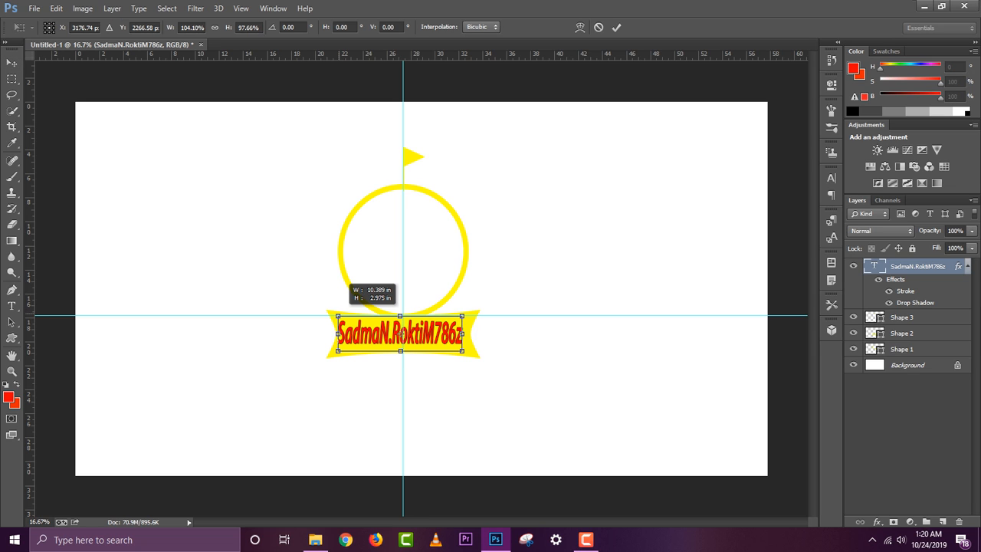
left_click_drag(463, 316, 464, 321)
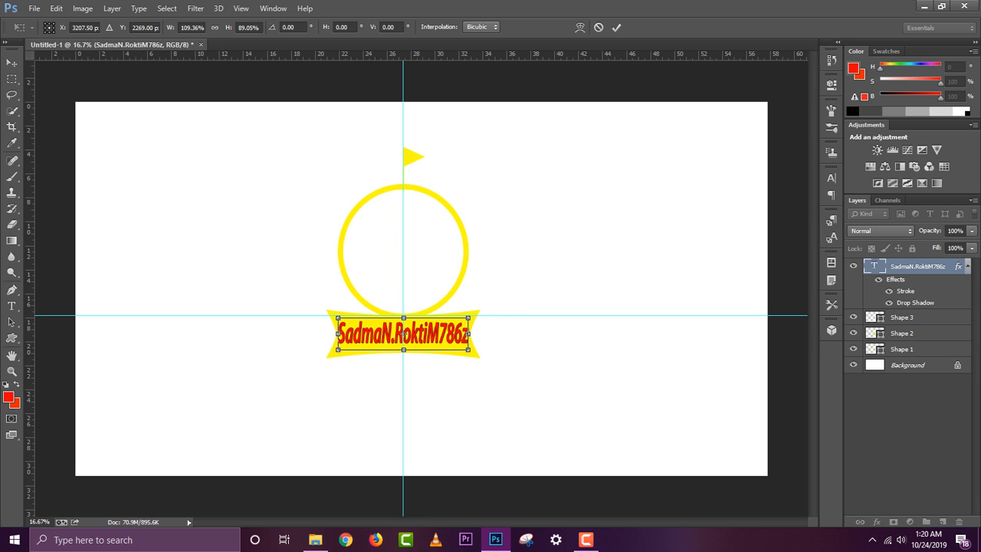
left_click(12, 63)
left_click(442, 209)
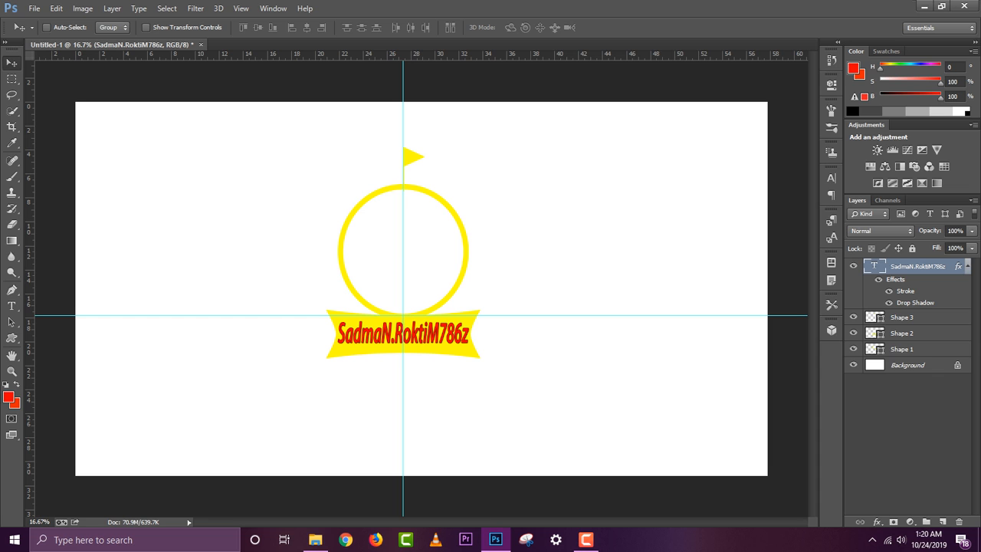
left_click(35, 8)
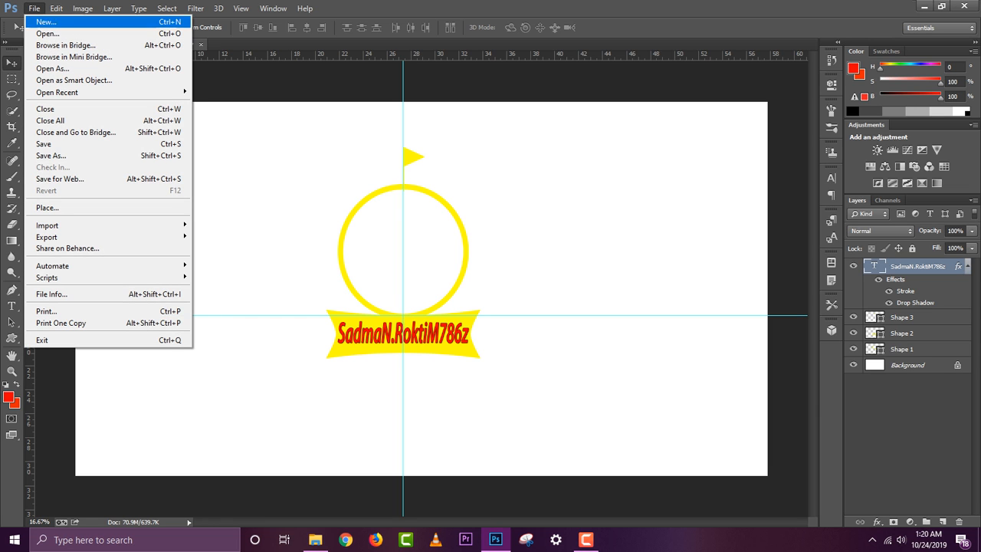
left_click(46, 34)
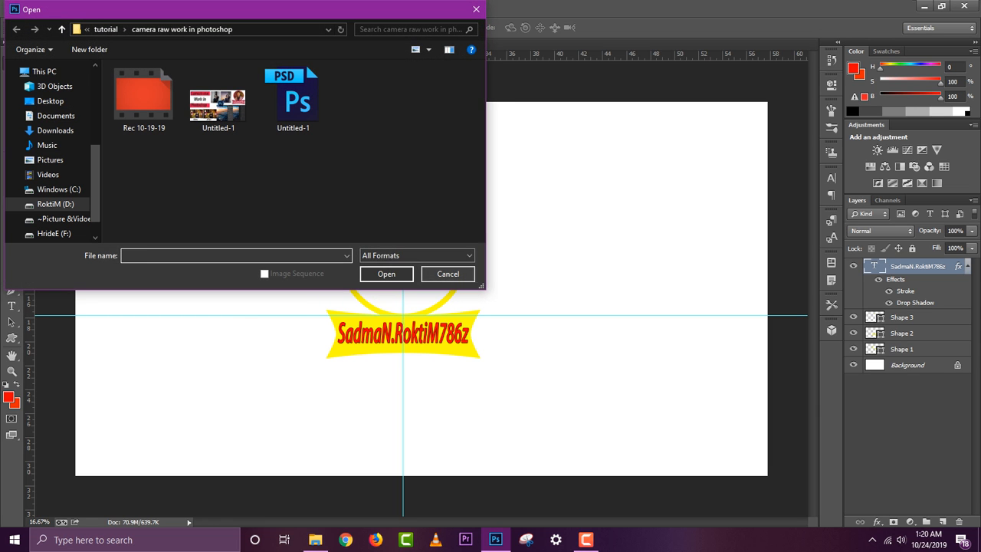
left_click(448, 273)
Switch to File Explorer and place the photo Conz marrge from the channel's folder on drive D into the logo document
left_click(315, 540)
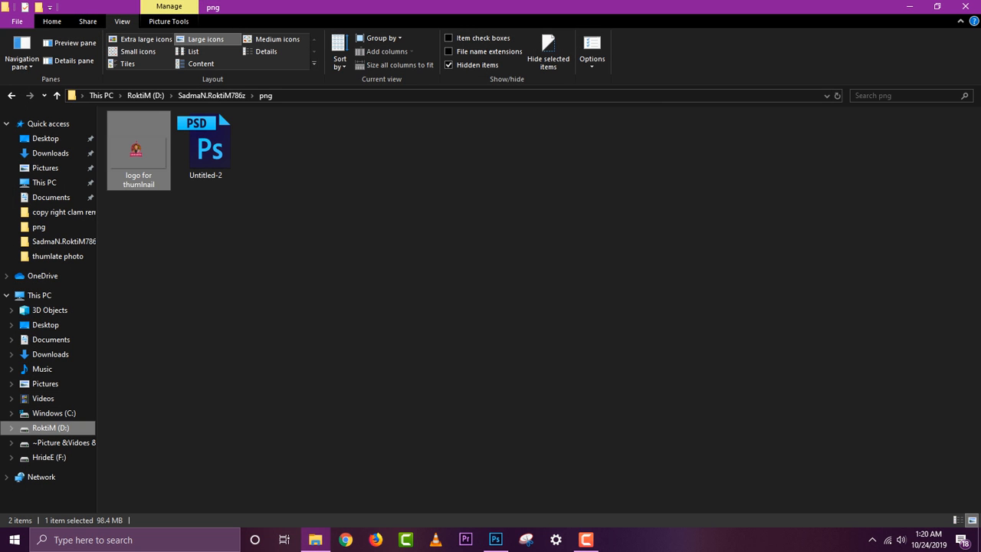
left_click(51, 427)
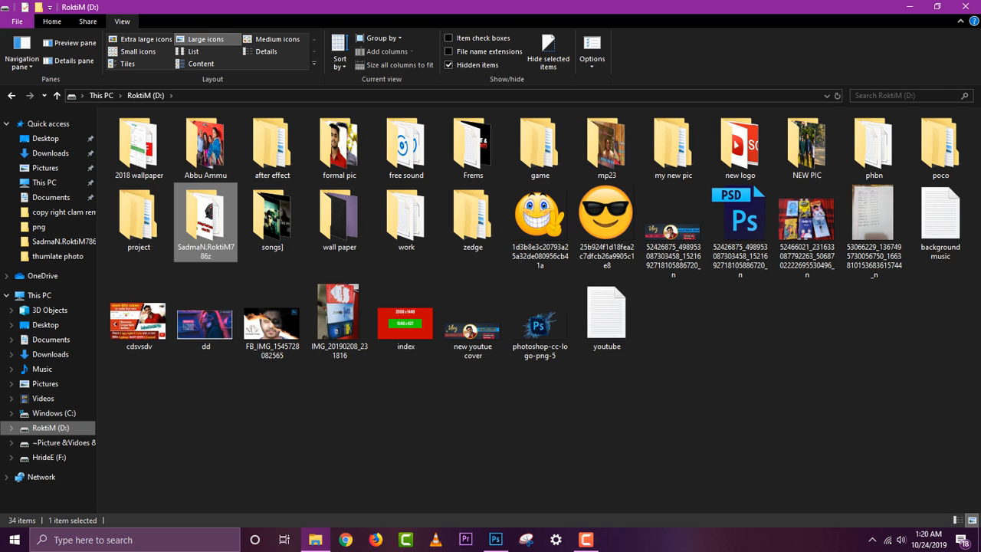
double_click(206, 222)
left_click_drag(674, 150, 398, 227)
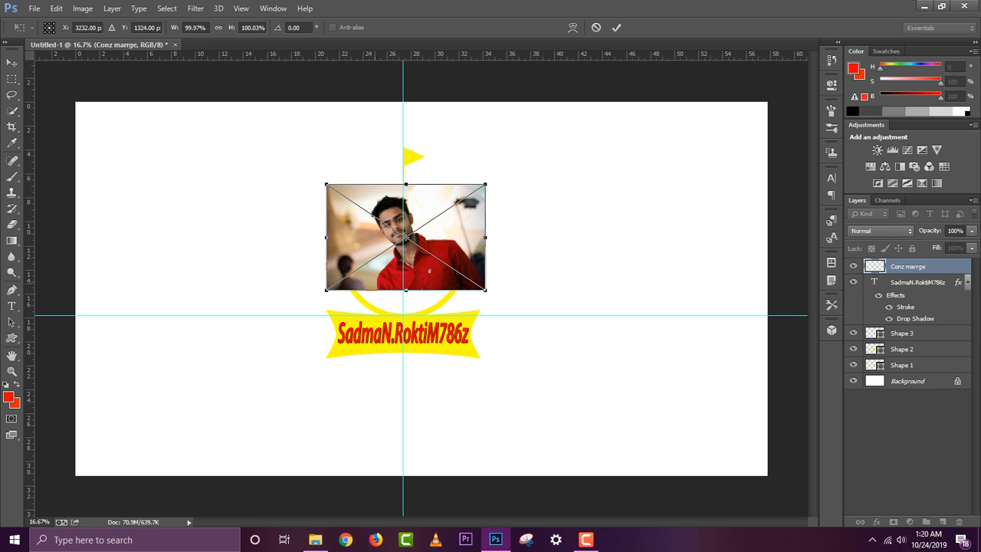
Enlarge the placed photo to about 146% width and 154% height, centre it behind the ring, and move its layer directly above Background
left_click_drag(326, 290, 270, 333)
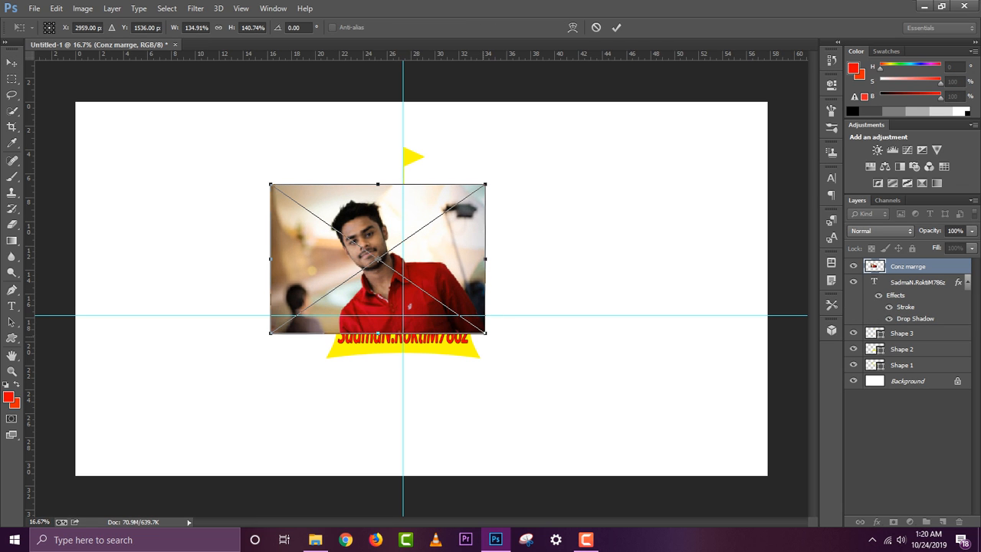
left_click_drag(486, 334, 502, 358)
left_click_drag(461, 281, 478, 270)
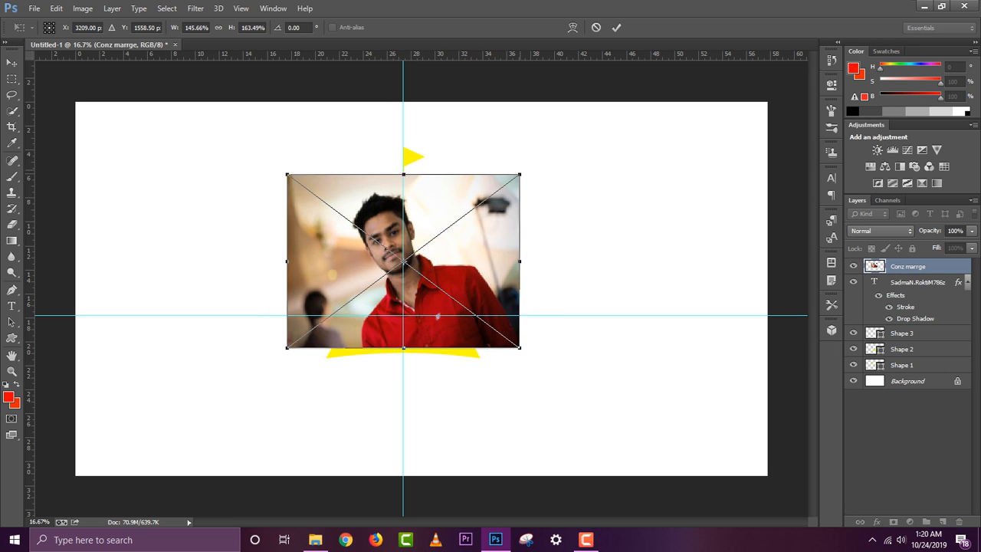
left_click_drag(520, 175, 521, 184)
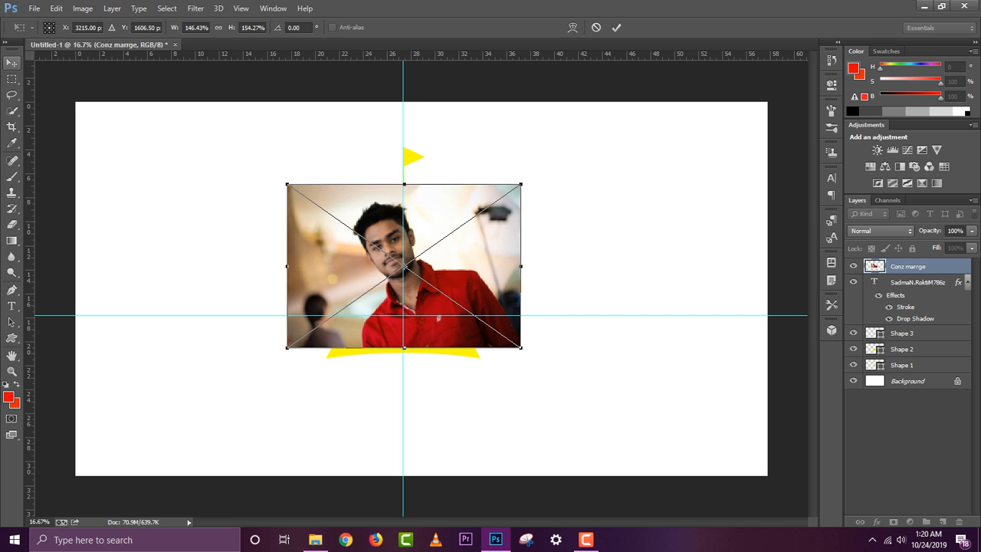
left_click(12, 63)
left_click(427, 207)
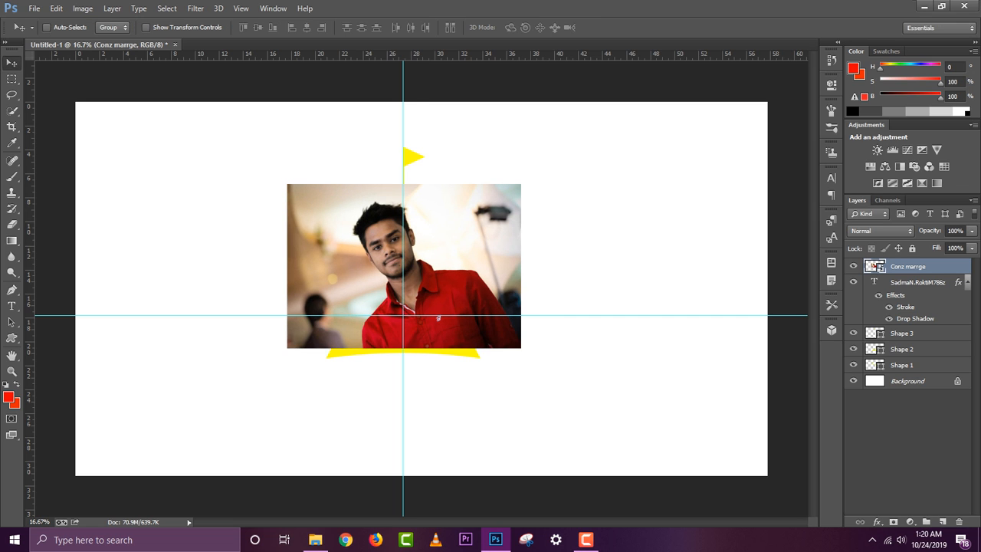
left_click_drag(908, 266, 912, 373)
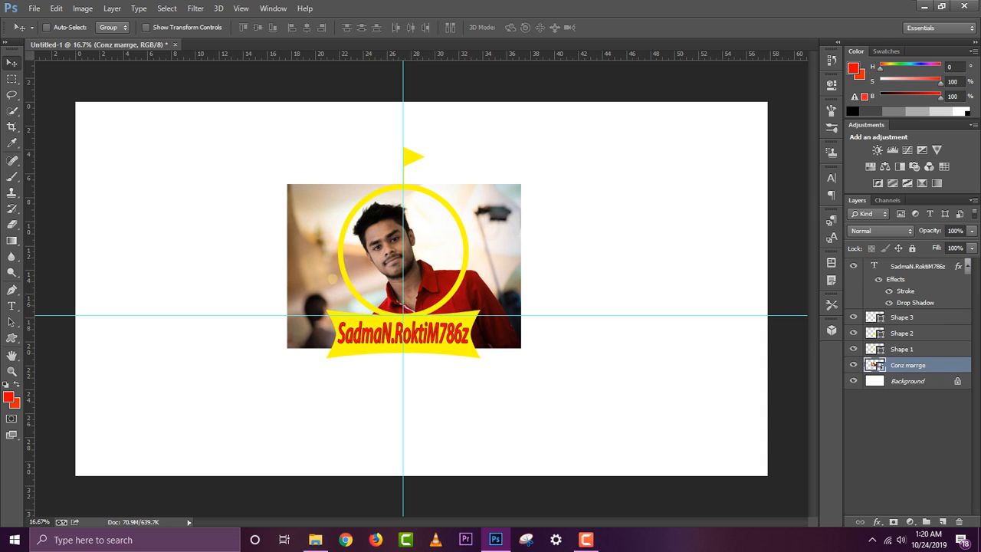
Reposition the photo behind the ring and shrink it to about 126% width and 134% height
left_click_drag(492, 243, 502, 238)
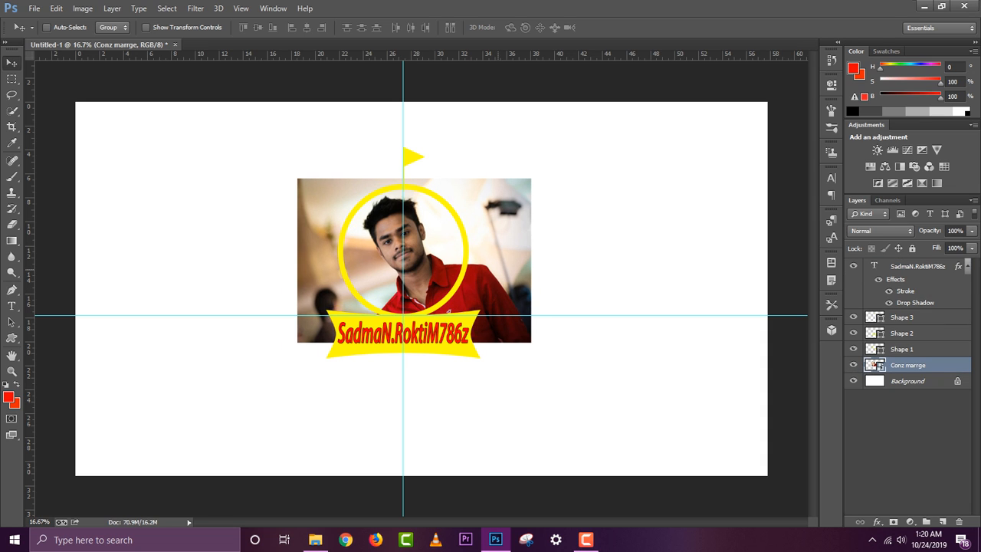
key("ctrl+t")
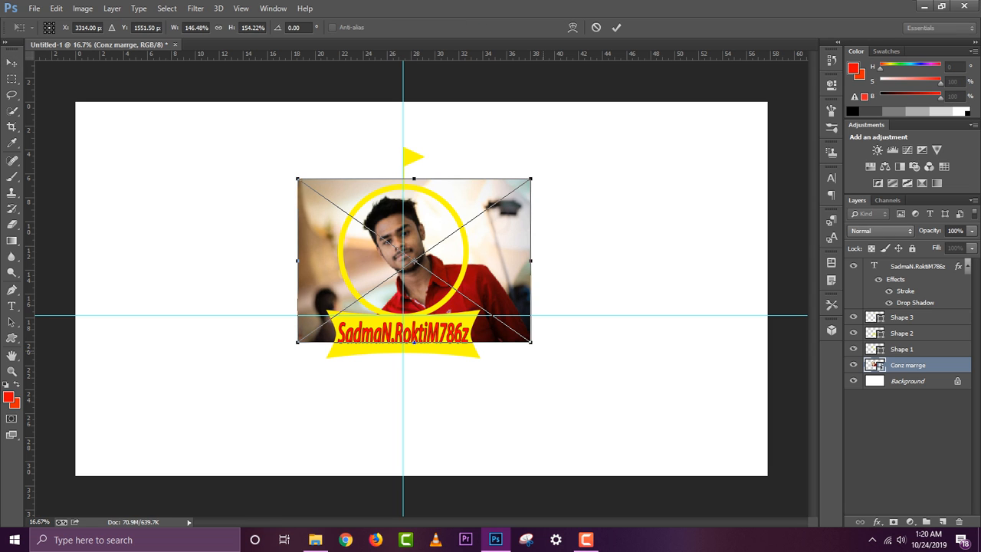
left_click_drag(531, 308, 514, 297)
left_click_drag(514, 331, 506, 319)
mouse_move(445, 204)
left_mouse_down()
mouse_move(457, 198)
mouse_move(452, 210)
left_mouse_up()
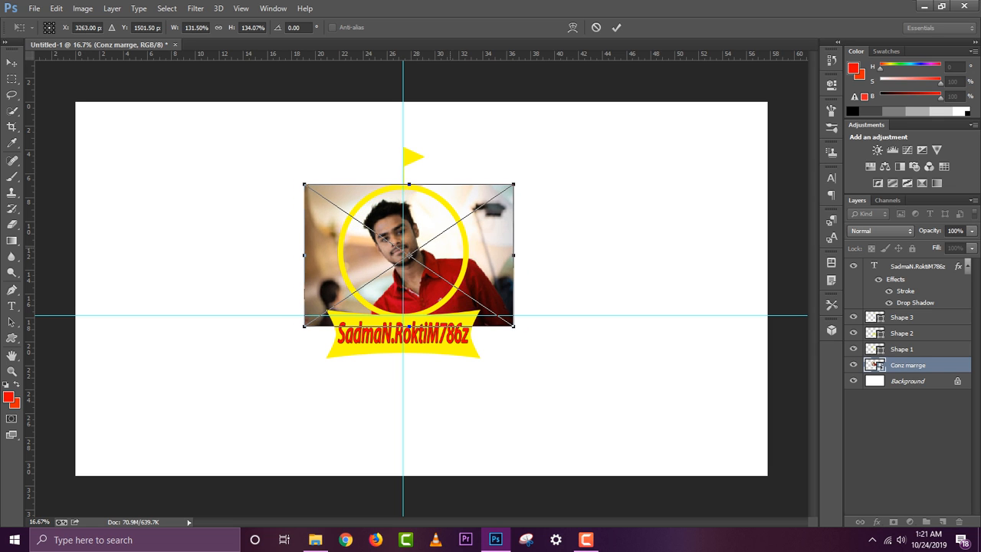
left_click_drag(304, 185, 314, 185)
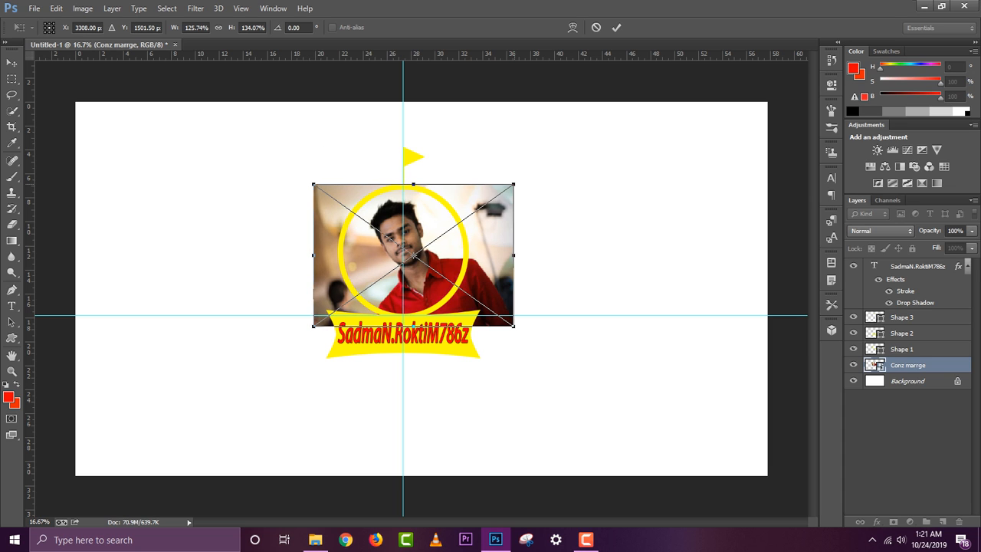
Reduce the photo to about 118% width and 122% height, rotate it about 4° clockwise, and shift it up and right behind the ring
left_click_drag(514, 184, 510, 191)
left_click_drag(511, 325, 501, 320)
left_click_drag(444, 151, 452, 153)
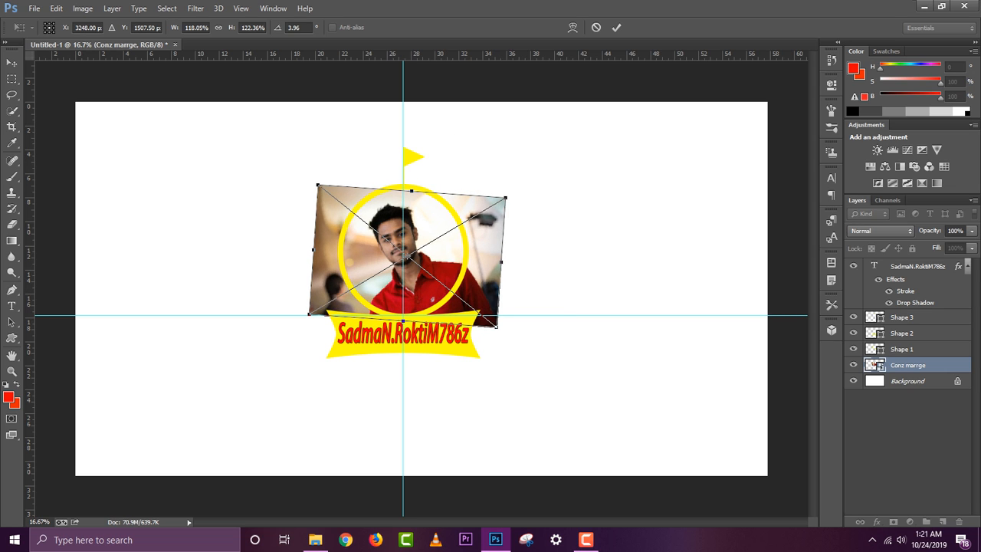
key("v")
key("Return")
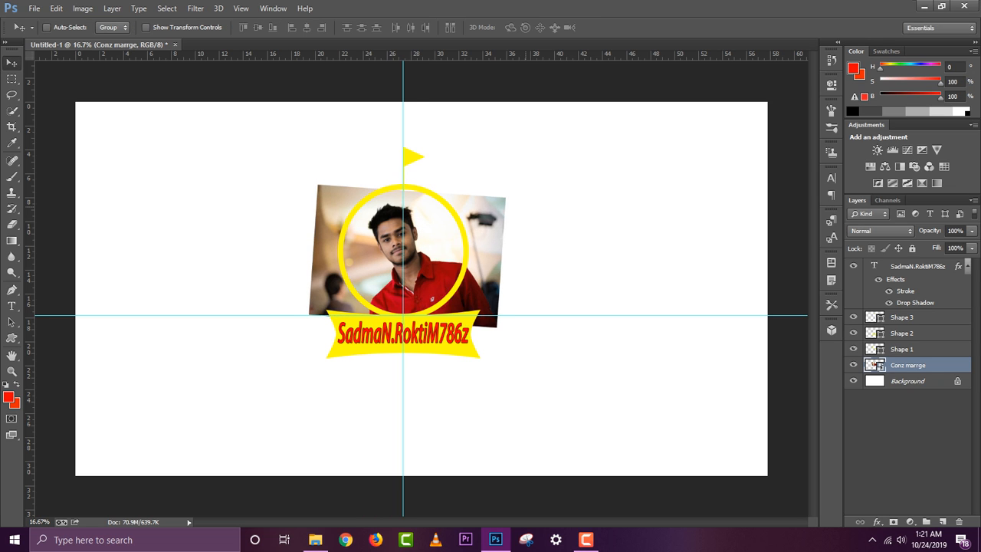
left_click_drag(447, 197, 454, 191)
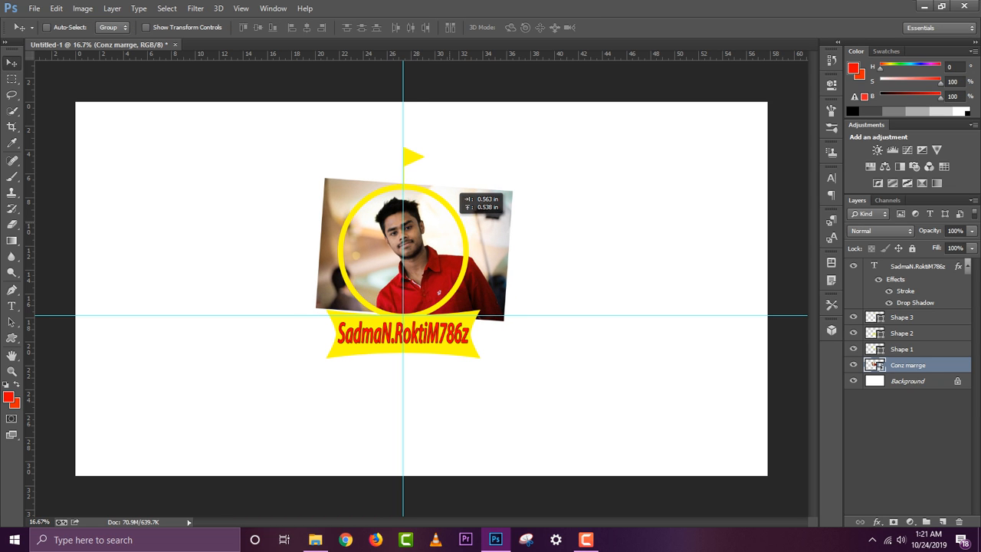
left_click_drag(448, 224, 454, 223)
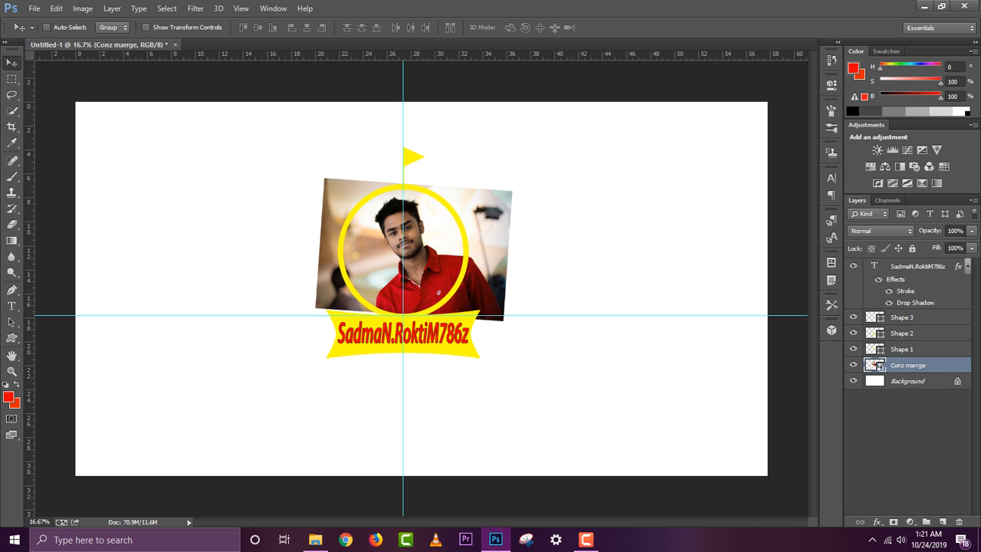
Change the fill colour of the ring around the portrait to pinkish red ff1552
double_click(875, 349)
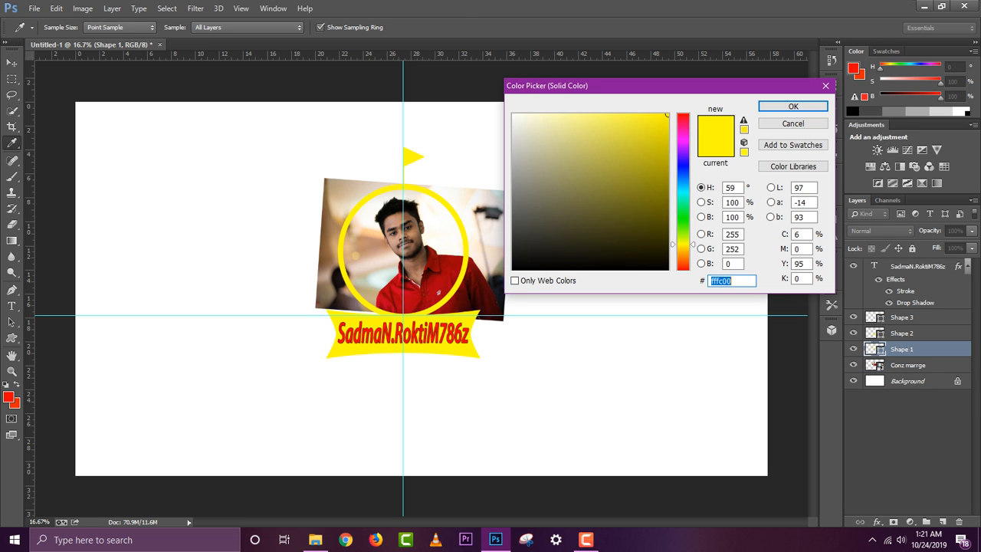
left_click(667, 212)
left_click(645, 263)
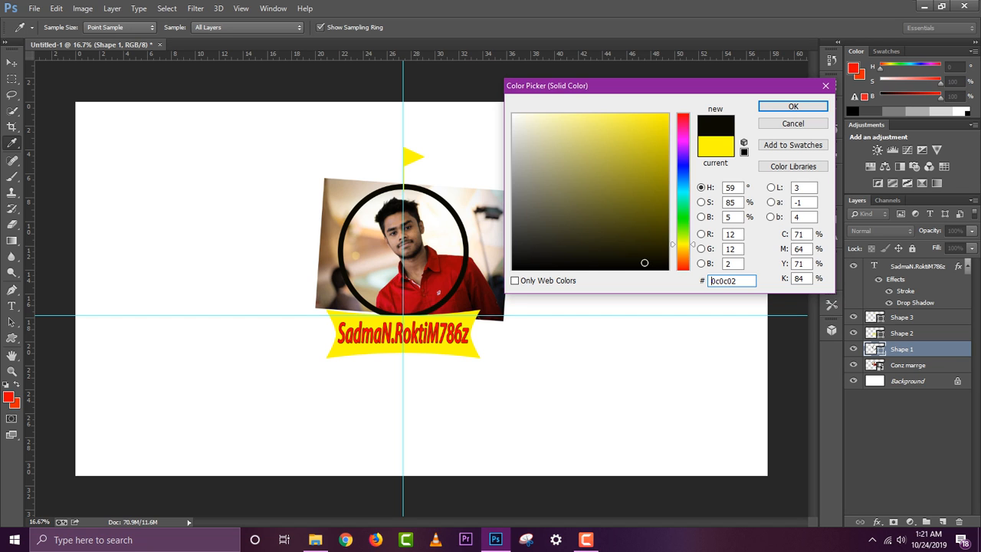
left_click_drag(683, 245, 682, 115)
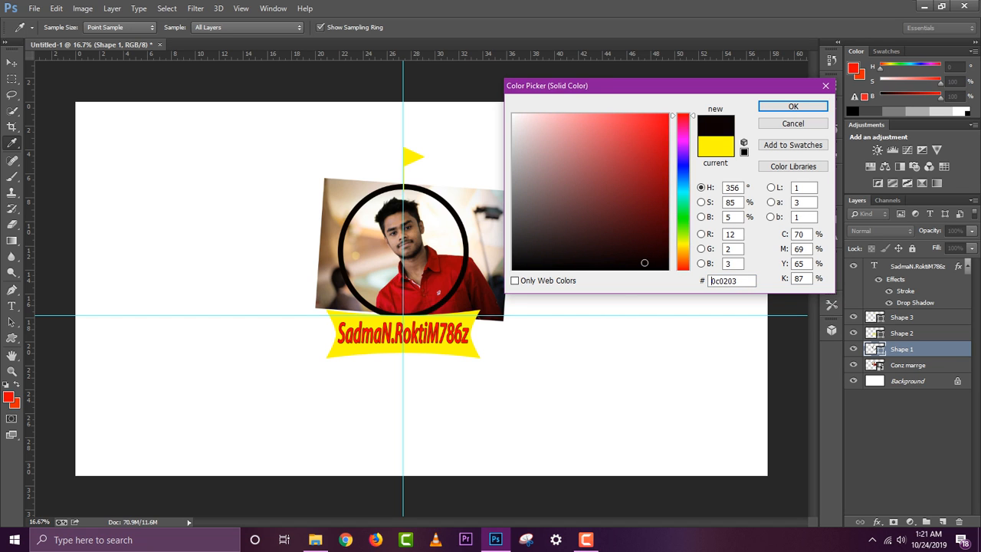
left_click(667, 182)
left_click_drag(682, 182, 682, 120)
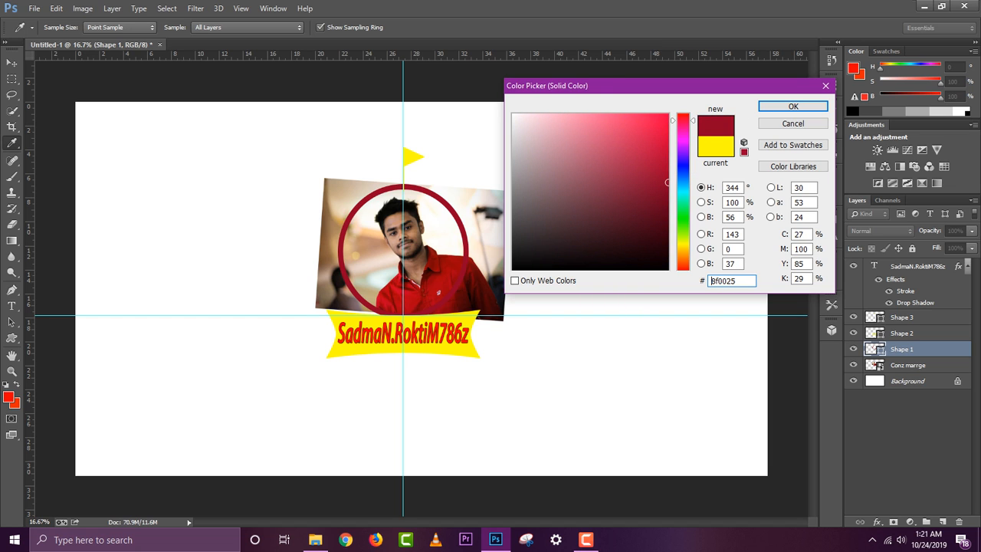
mouse_move(667, 182)
left_mouse_down()
mouse_move(640, 138)
mouse_move(656, 113)
left_mouse_up()
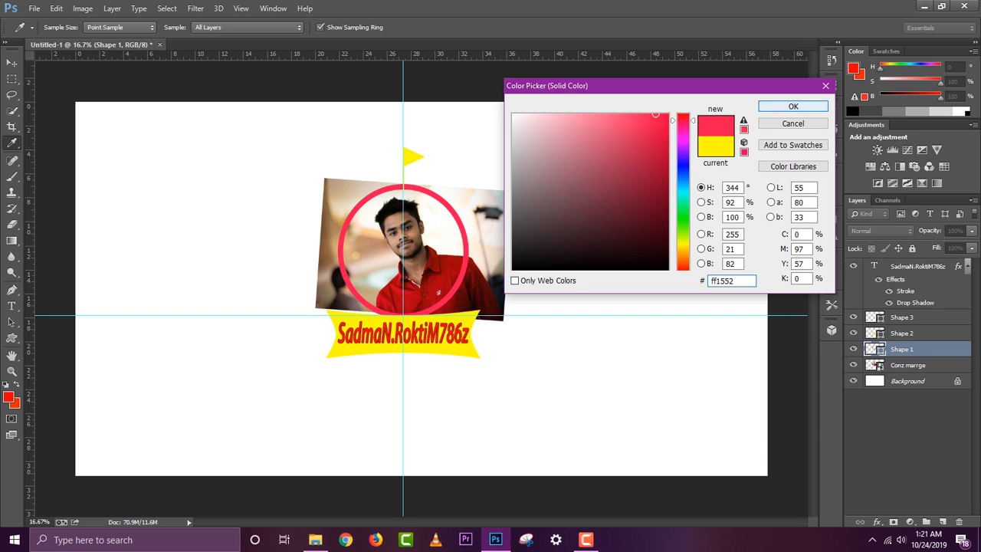
key("Return")
Set the fill colour of the banner shape behind the channel name to ff1552
double_click(875, 334)
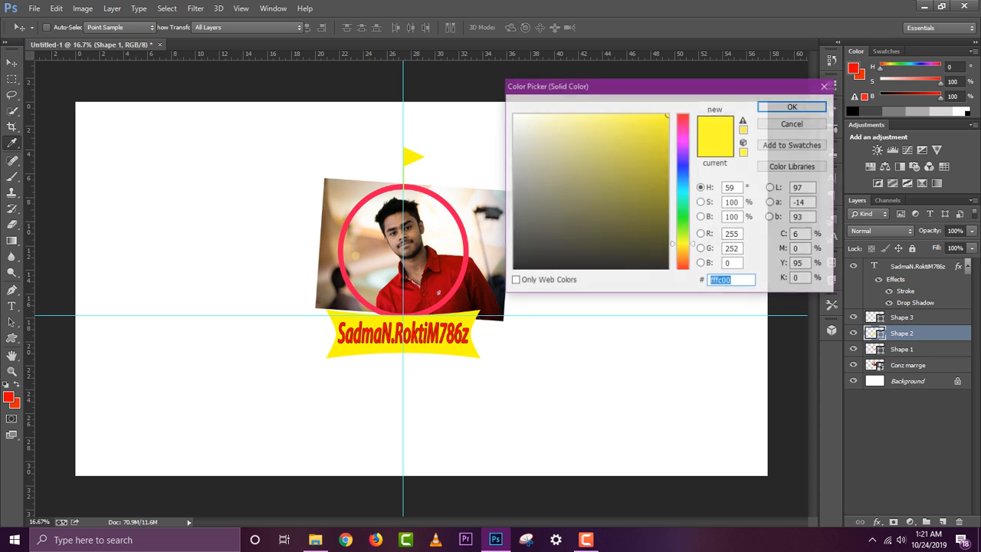
type("ff1552")
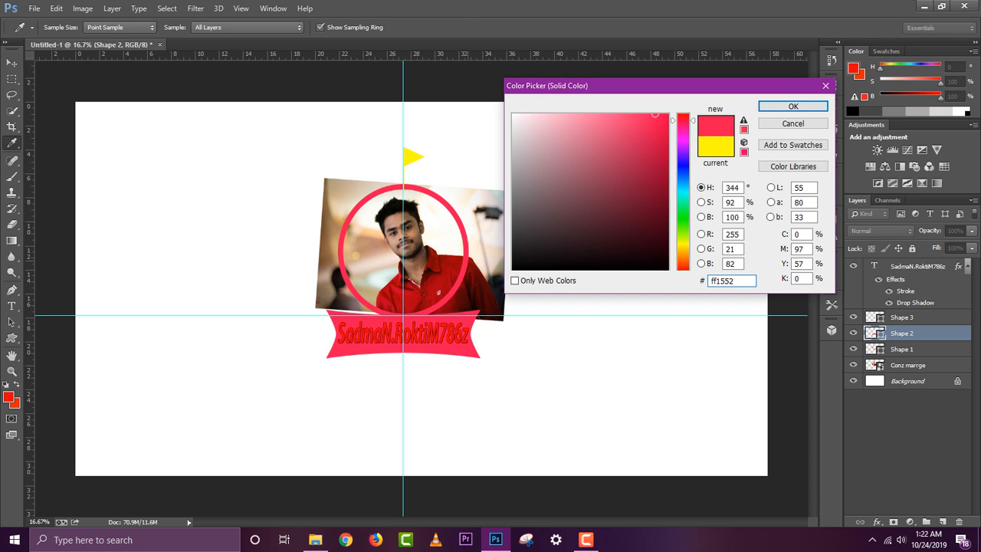
key("Return")
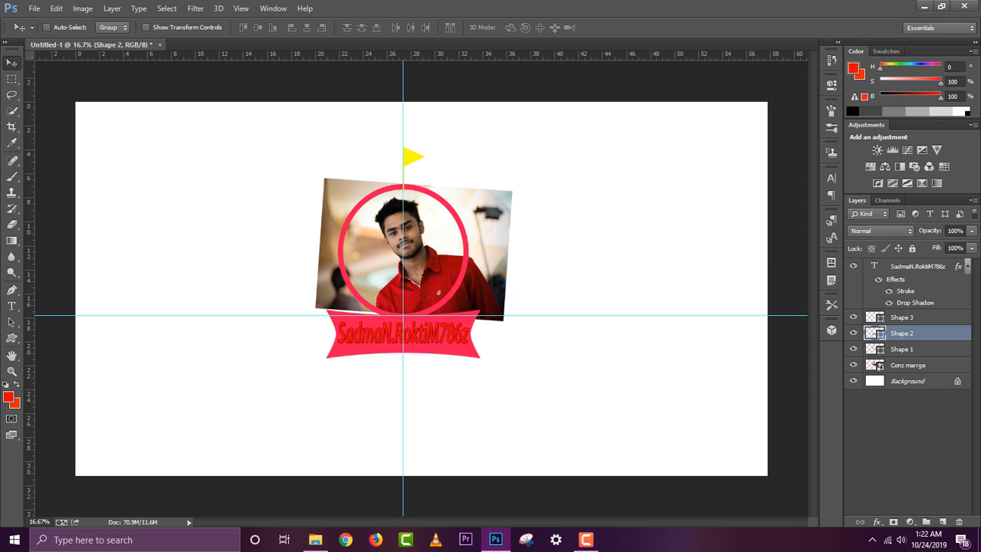
Recolour the entire channel name text on the banner to black, 000000
left_click(918, 267)
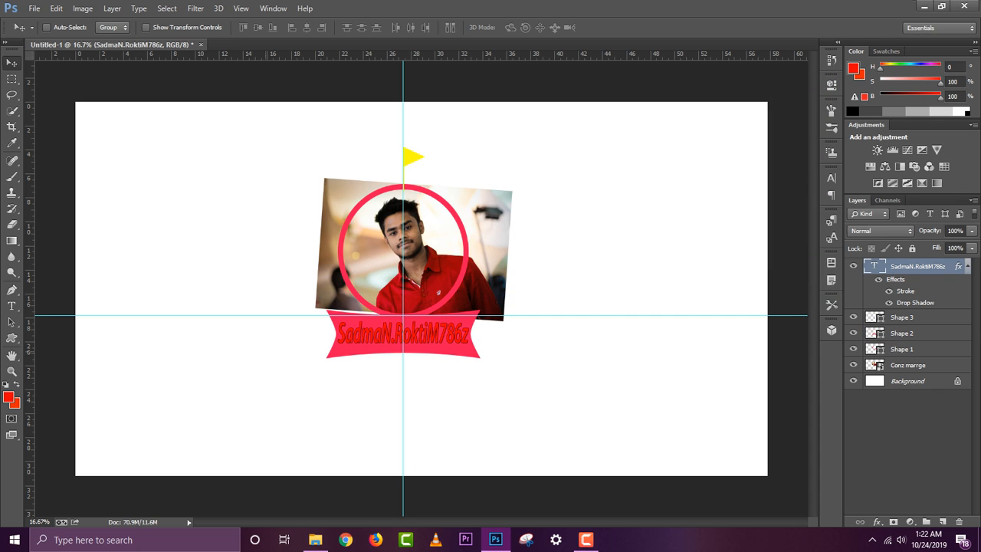
left_click(12, 306)
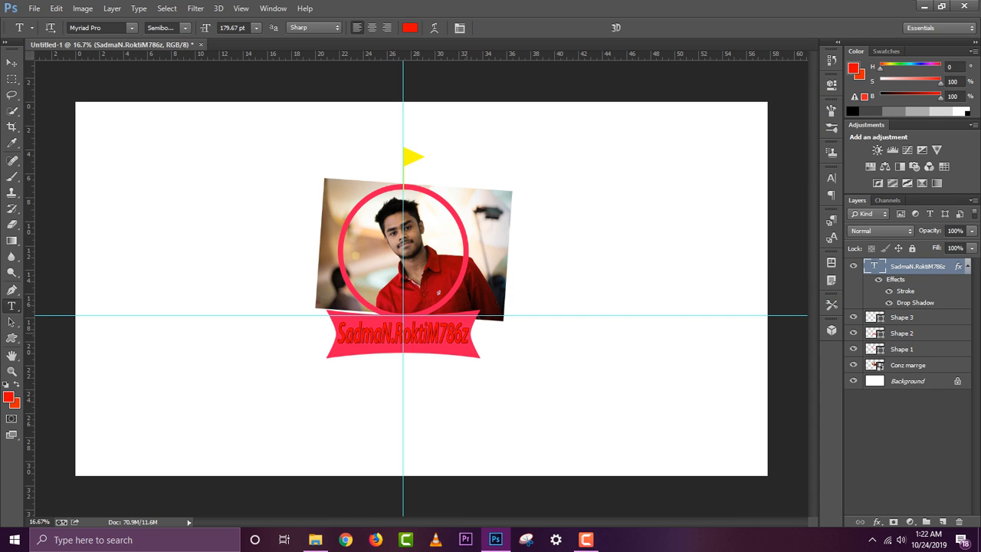
left_click_drag(469, 334, 337, 334)
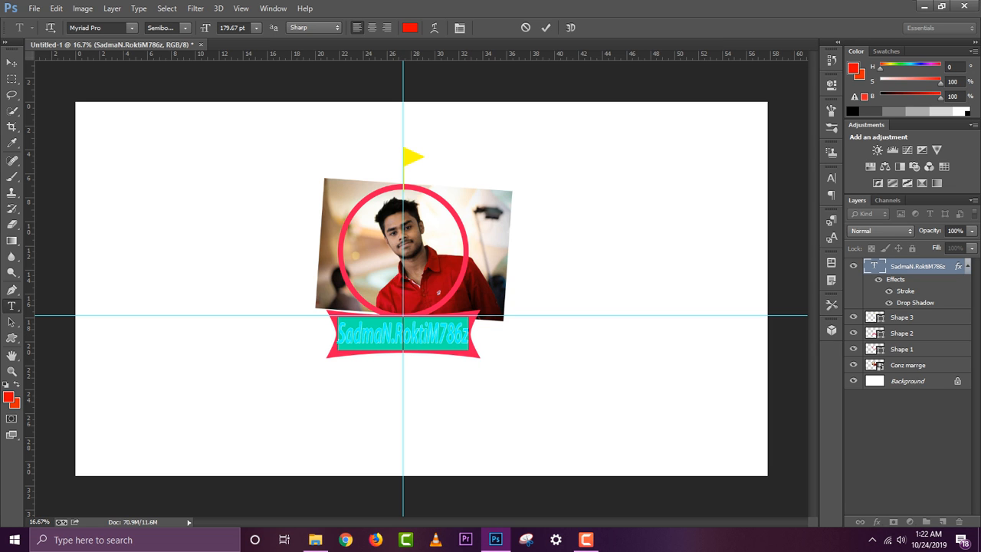
left_click(410, 28)
type("000000")
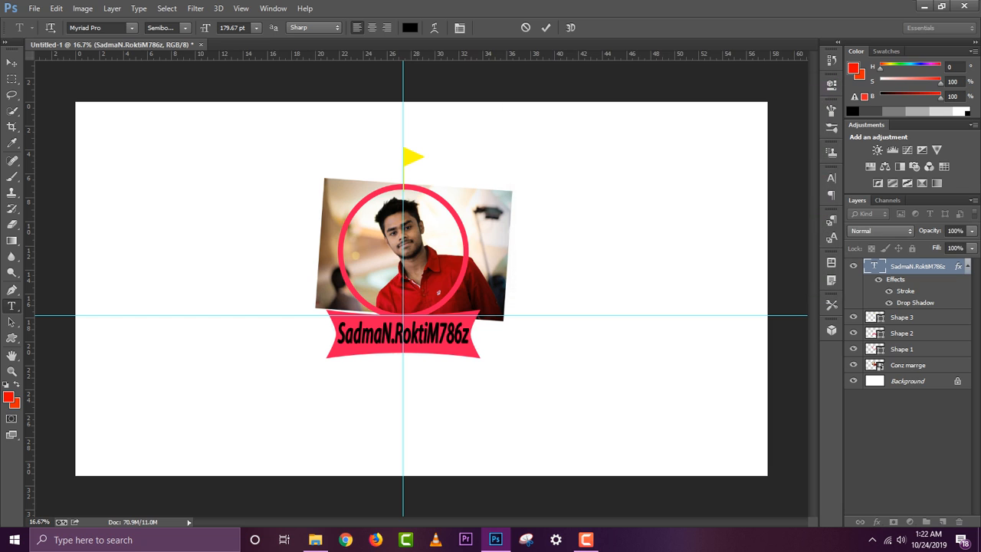
left_click(793, 106)
left_click(12, 62)
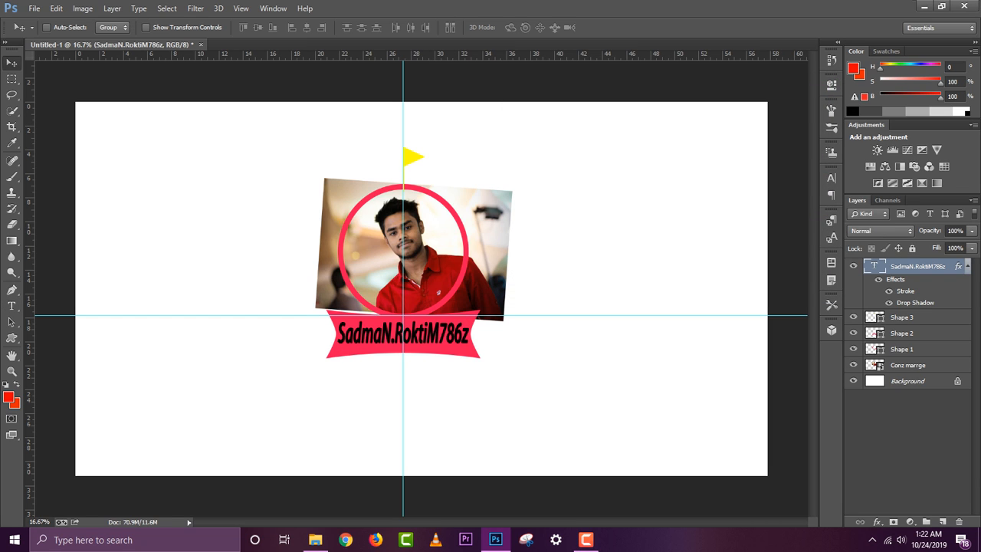
Recolour the flag shape above the ring by sampling the ring's colour ff1552
double_click(875, 316)
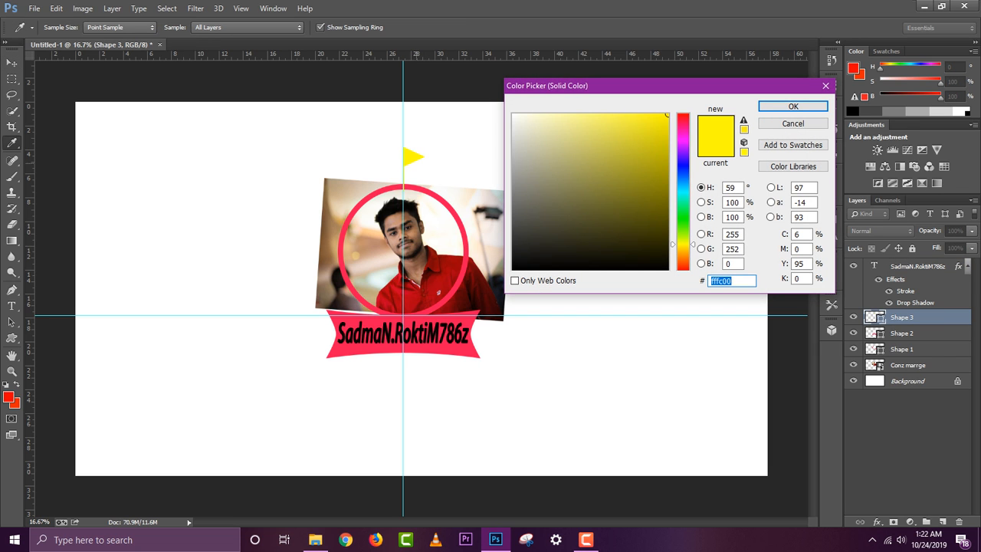
left_click(464, 270)
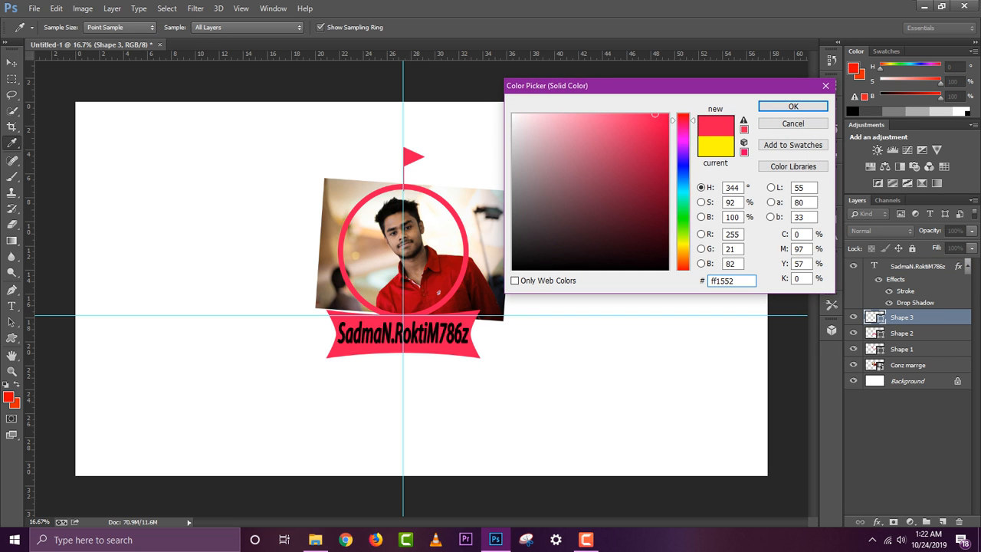
left_click(793, 106)
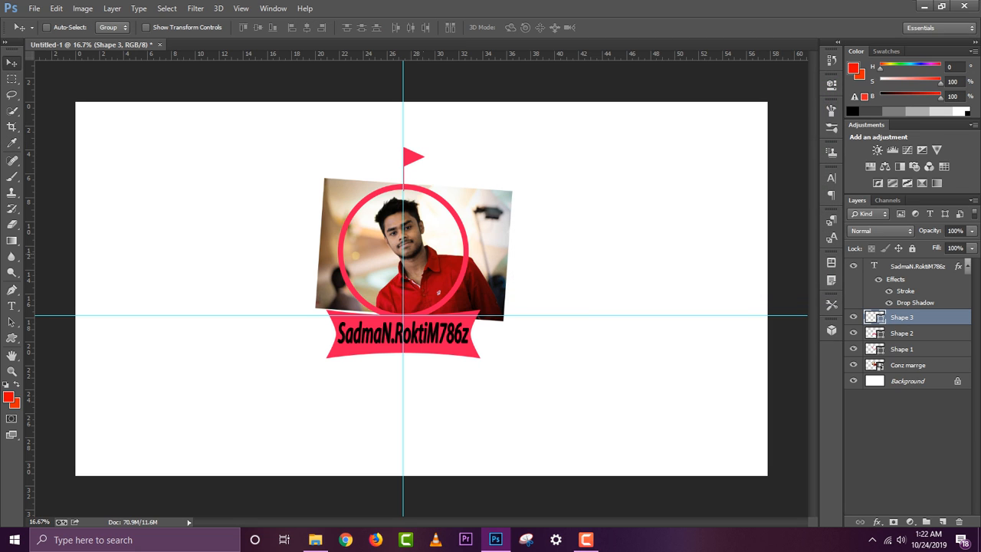
key("ctrl+plus")
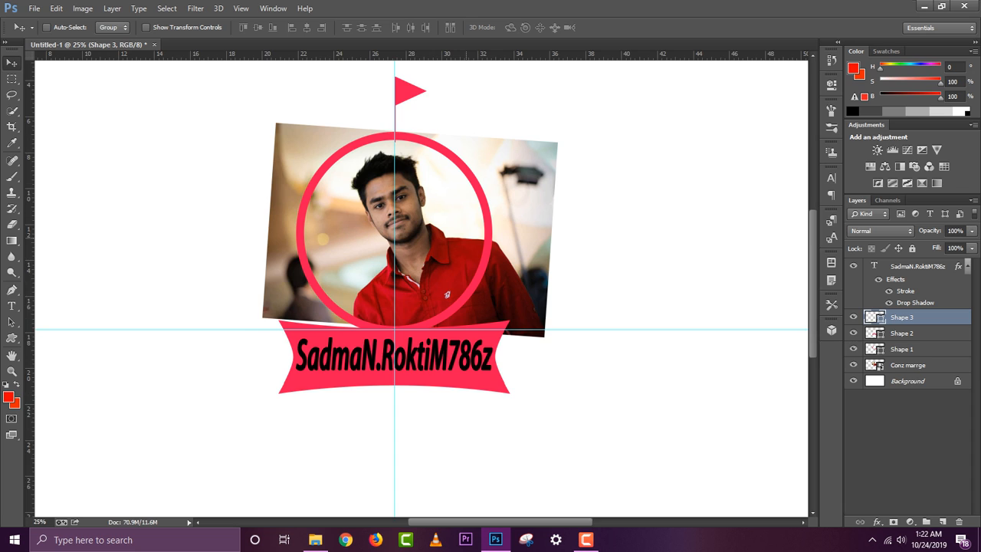
key("ctrl+plus")
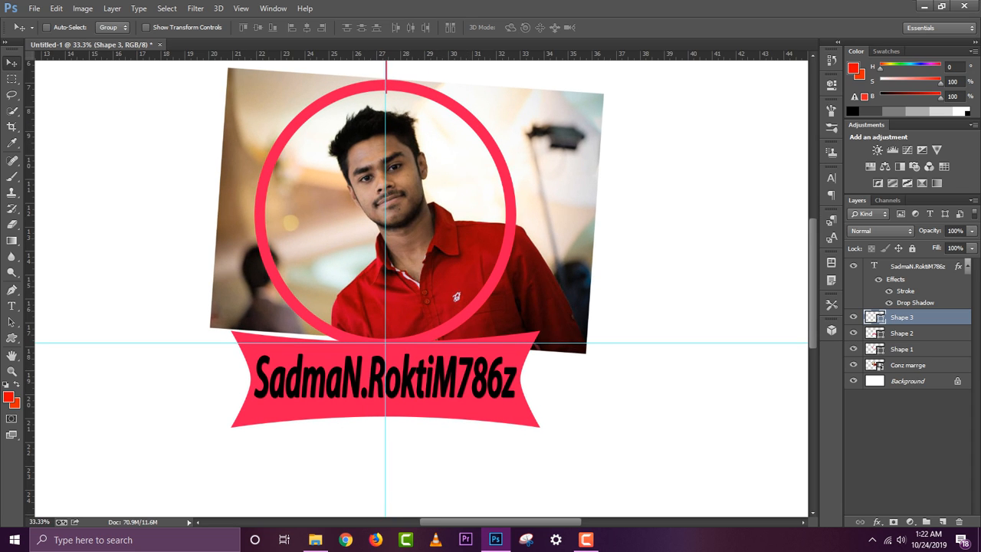
left_click(908, 366)
left_click_drag(467, 154, 459, 153)
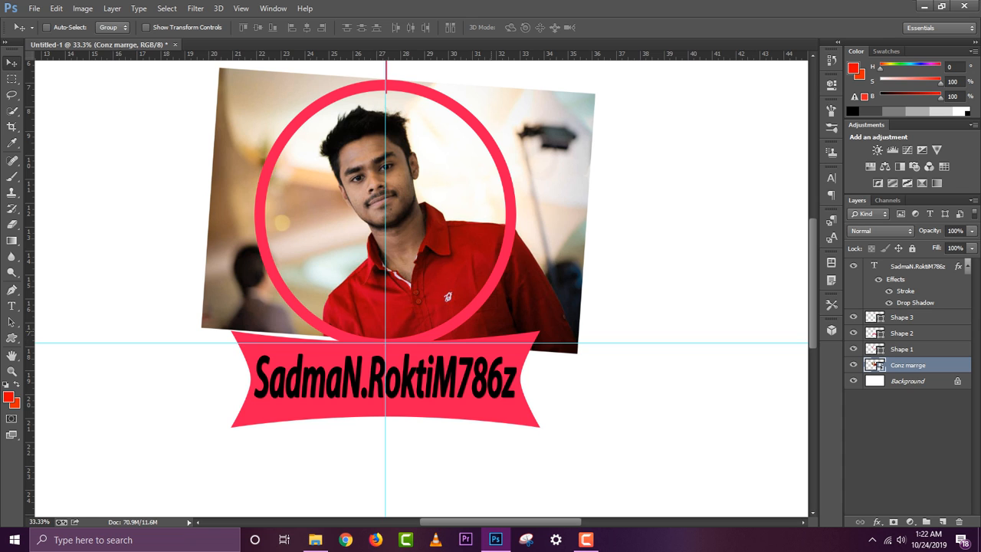
Rasterize the photo layer and erase the photo outside the ring's lower right with a 332 px Eraser
key("ctrl+plus")
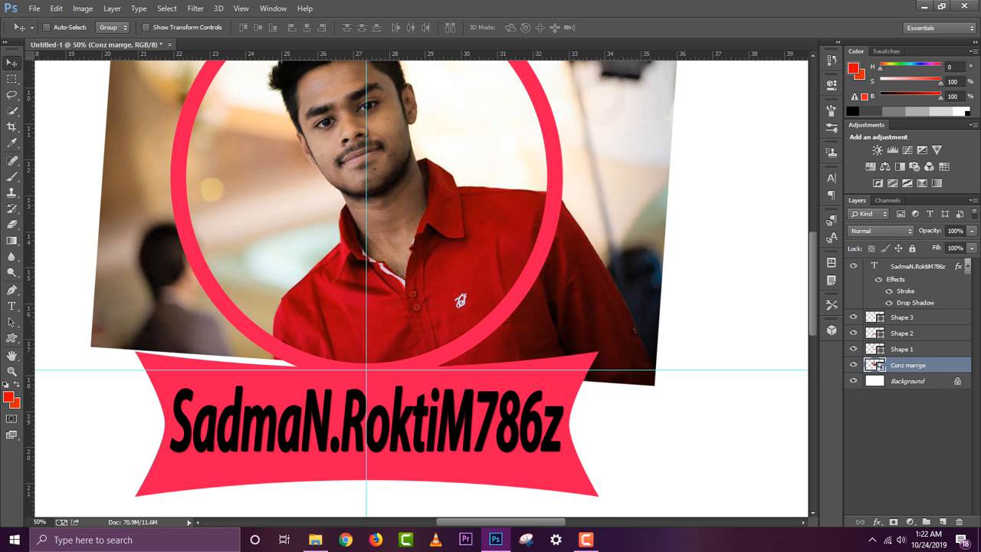
scroll(422, 288, "up", 2)
left_click(11, 225)
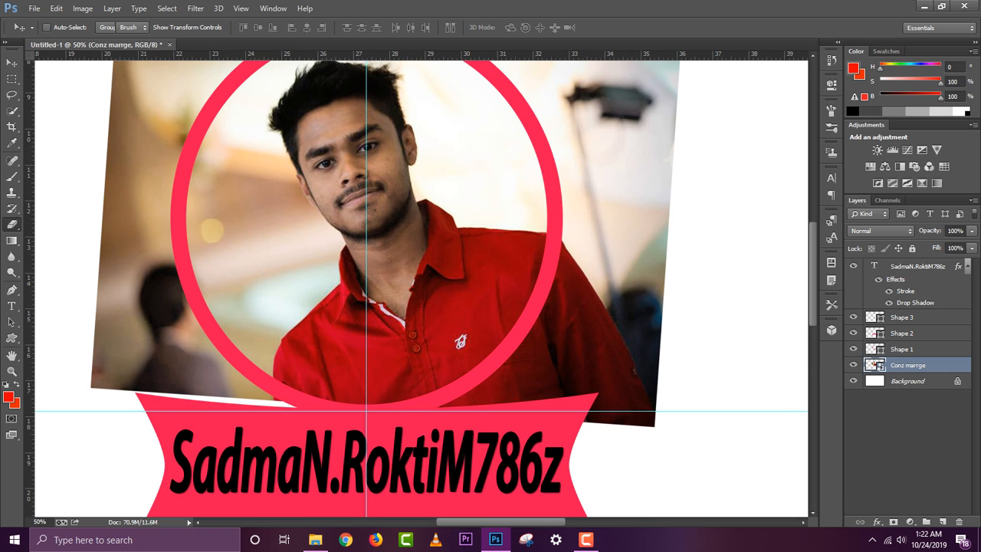
left_click(477, 260)
left_click(459, 214)
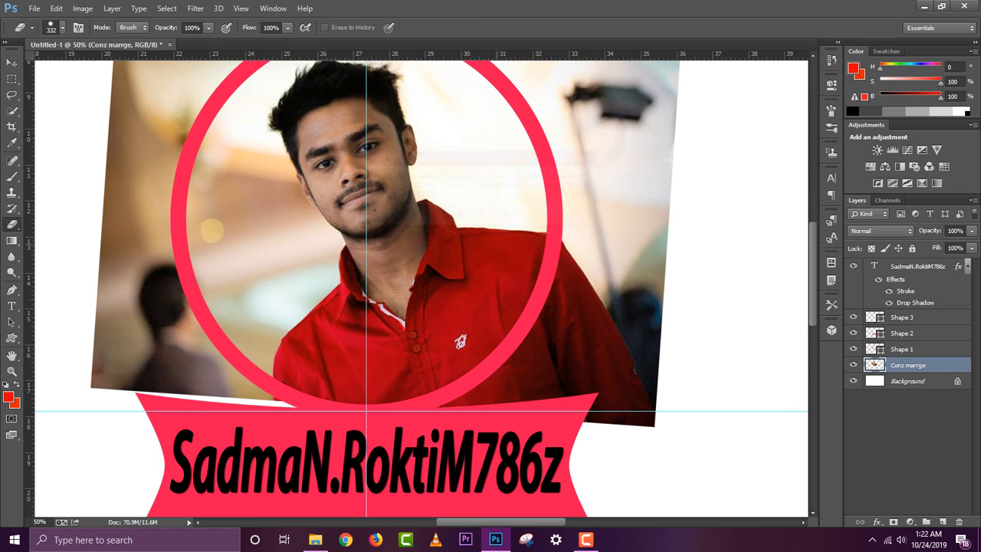
left_click(480, 437)
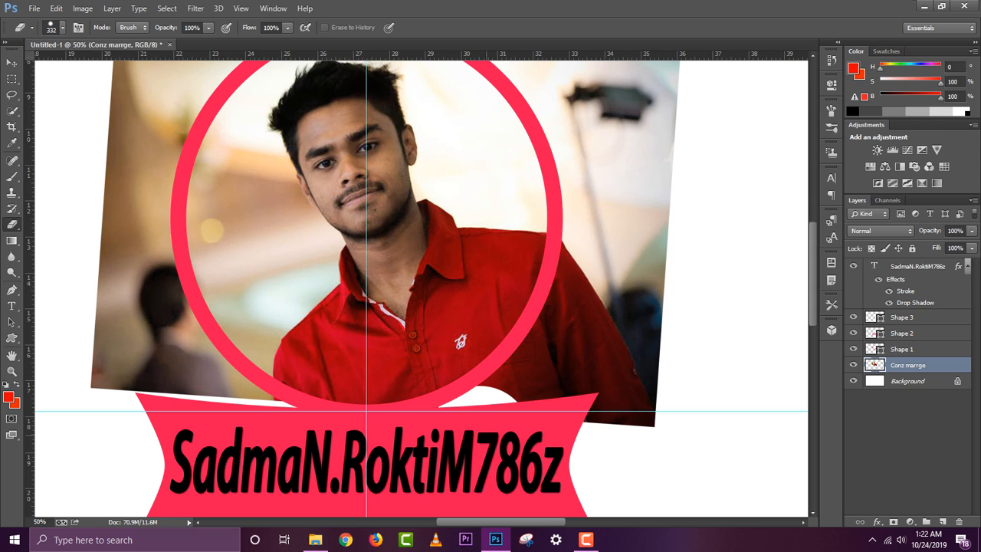
mouse_move(487, 434)
left_mouse_down()
mouse_move(523, 410)
mouse_move(571, 352)
mouse_move(608, 235)
left_mouse_up()
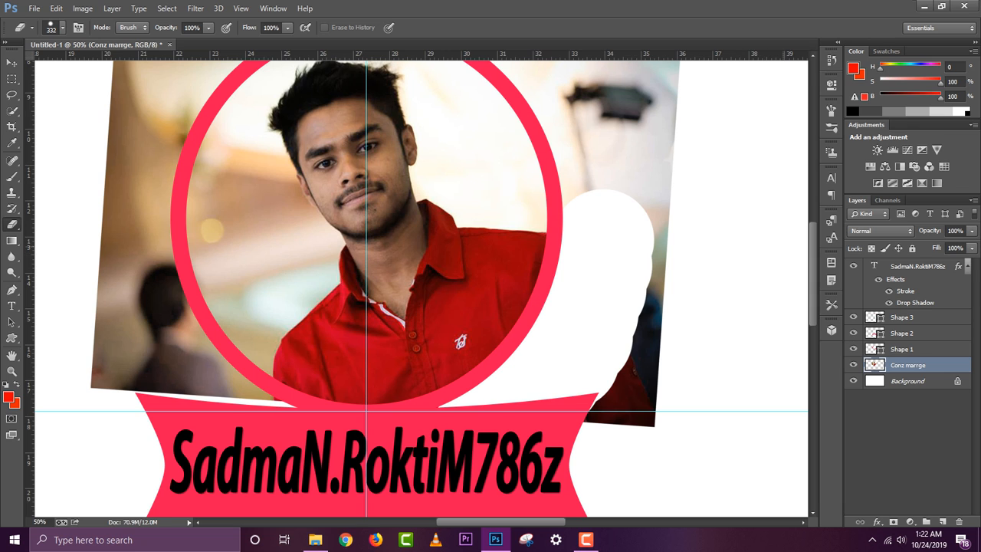
Erase the photo outside the ring along its upper right, top and upper left
scroll(418, 289, "up", 5)
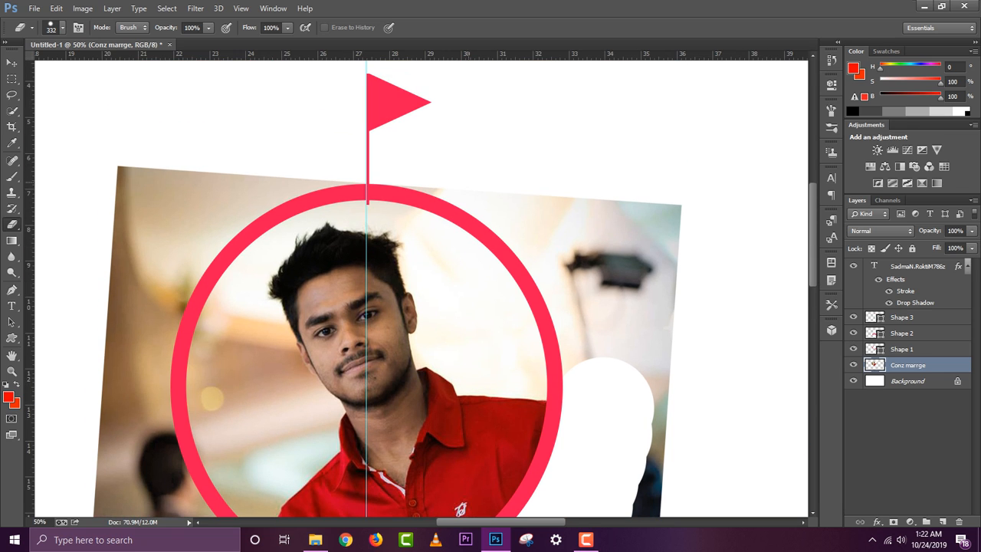
mouse_move(460, 150)
left_mouse_down()
mouse_move(543, 207)
mouse_move(636, 342)
mouse_move(645, 421)
mouse_move(675, 330)
mouse_move(681, 407)
left_mouse_up()
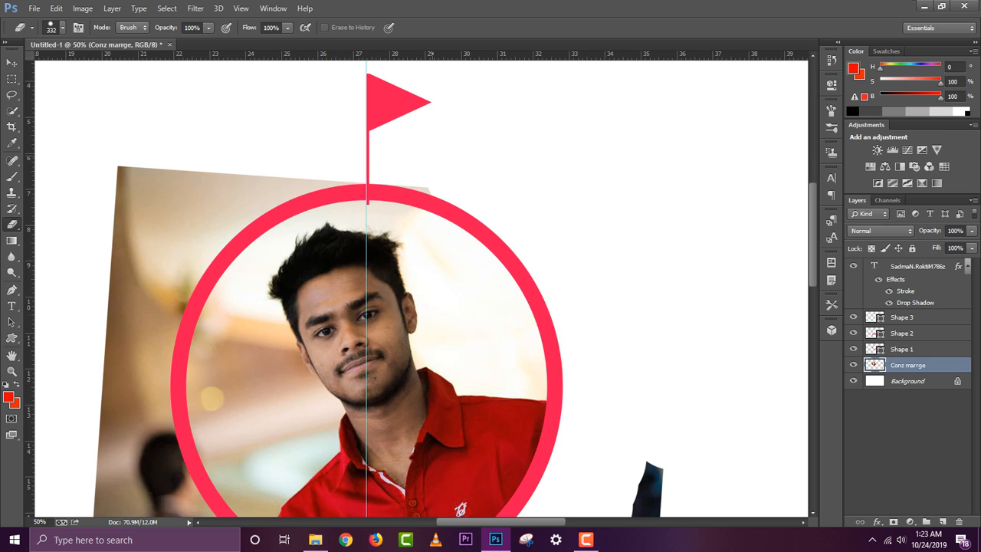
left_click(433, 155)
mouse_move(366, 188)
left_mouse_down()
mouse_move(189, 211)
mouse_move(162, 254)
mouse_move(142, 324)
mouse_move(138, 215)
left_mouse_up()
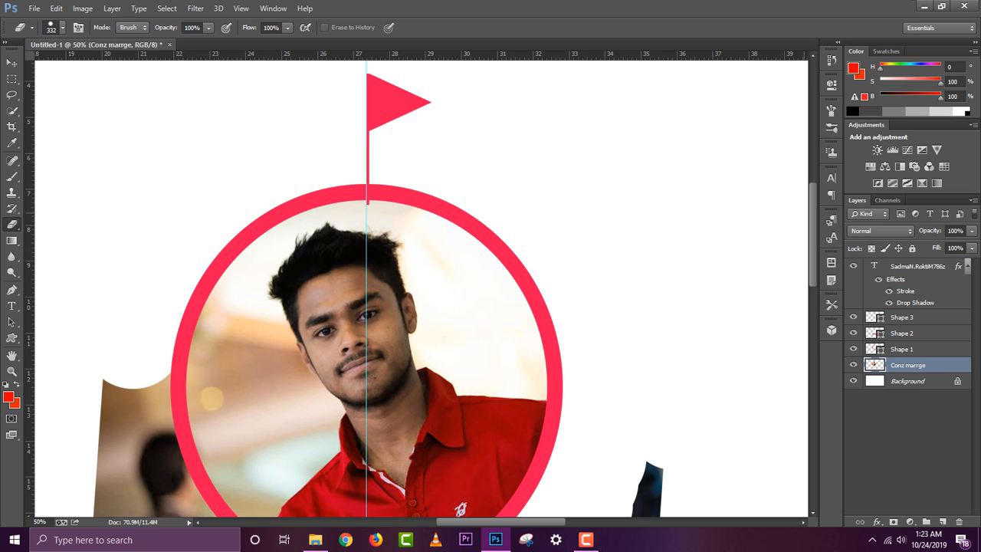
Erase the remaining photo scraps to the right of the ring and outside its lower left
scroll(421, 288, "down", 6)
scroll(421, 289, "up", 1)
left_click_drag(672, 227, 630, 387)
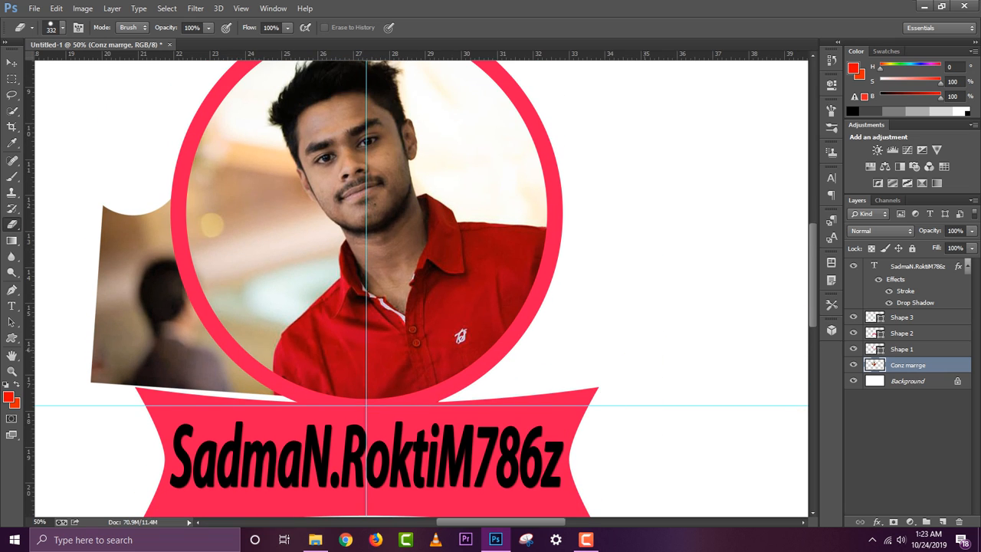
mouse_move(316, 453)
left_mouse_down()
mouse_move(250, 444)
mouse_move(188, 391)
mouse_move(165, 326)
mouse_move(157, 222)
mouse_move(150, 357)
left_mouse_up()
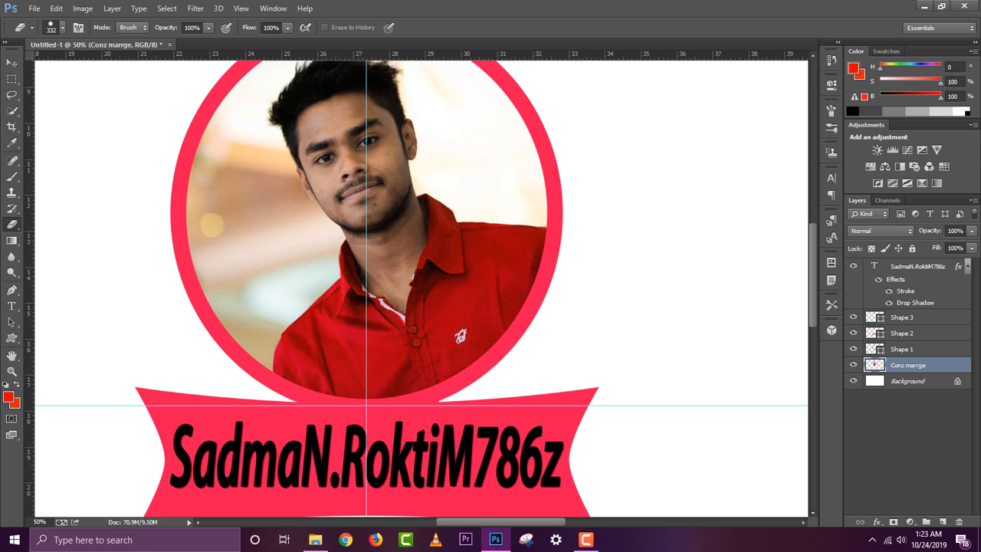
Move the flag shape, Shape 3, slightly up and left so its pole ends at the ring's top edge
scroll(422, 289, "up", 5)
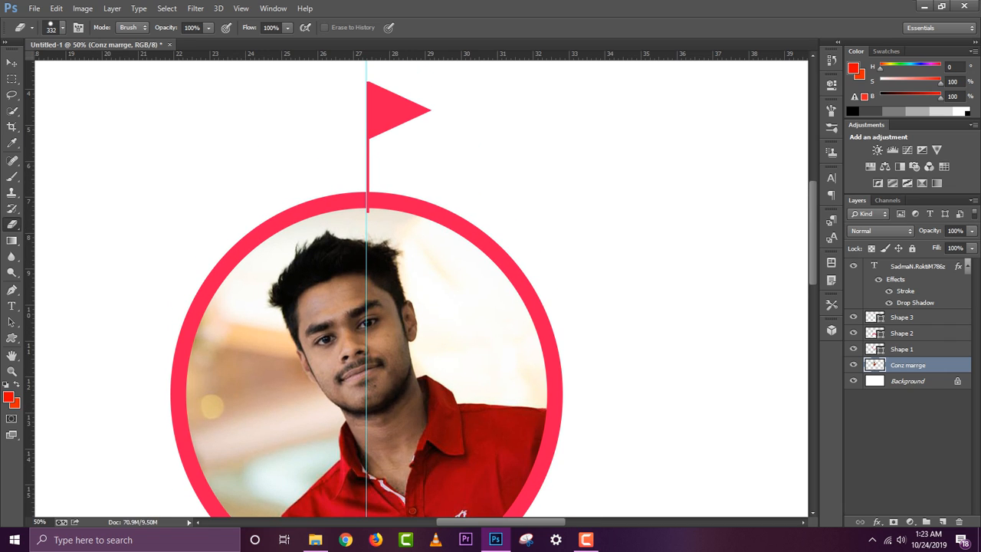
left_click(903, 318)
left_click(854, 318)
left_click(854, 317)
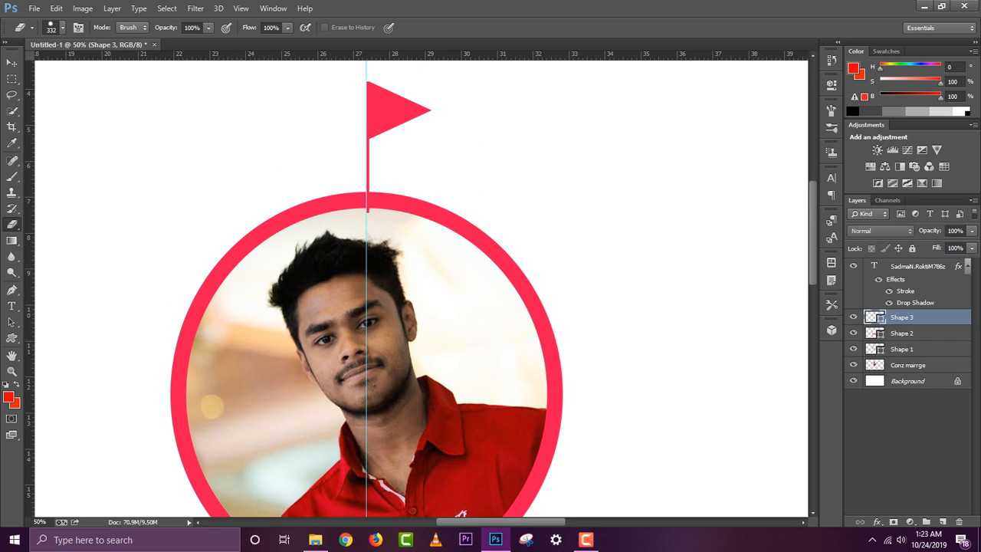
key("v")
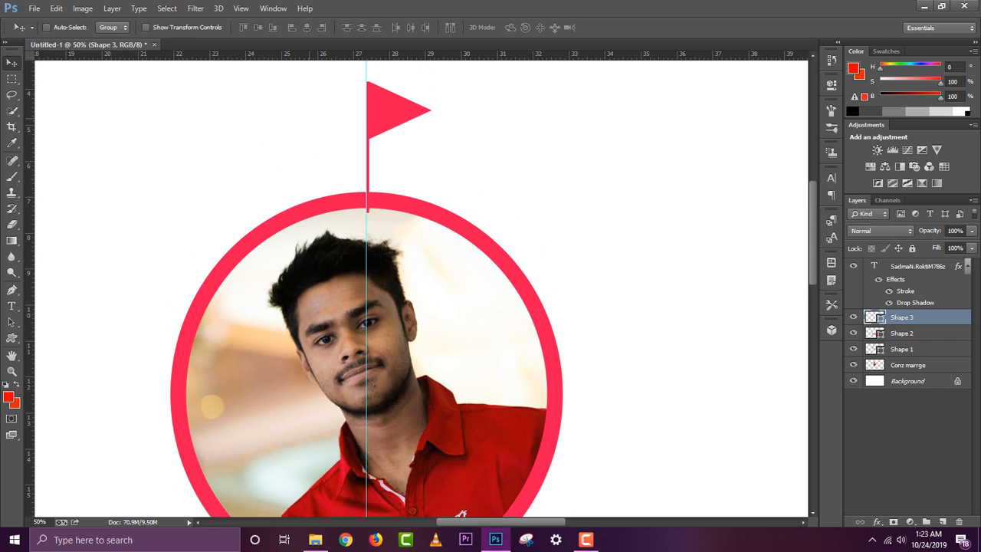
left_click_drag(376, 112, 370, 106)
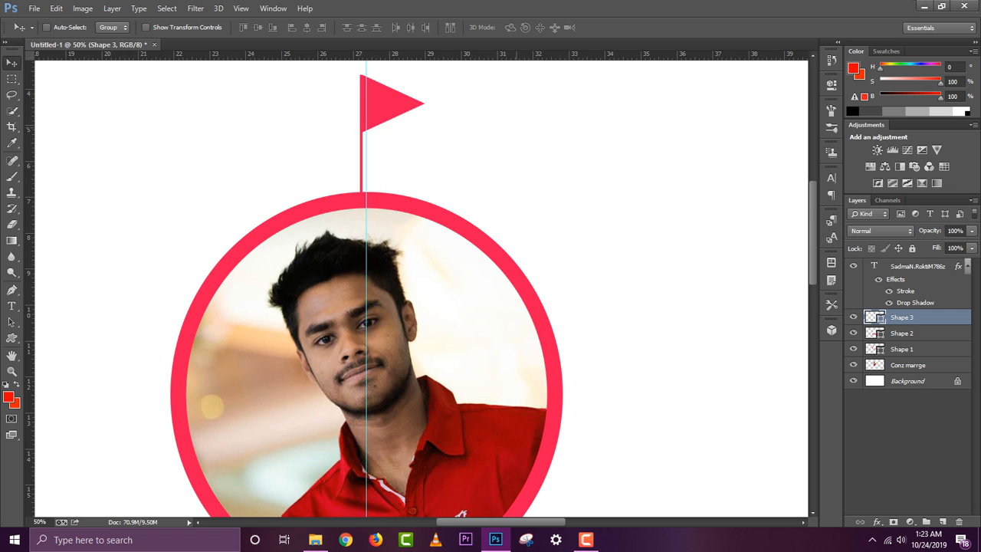
Open the layer style blending options of the channel name text layer
key("ctrl+minus")
key("ctrl+minus")
key("ctrl+minus")
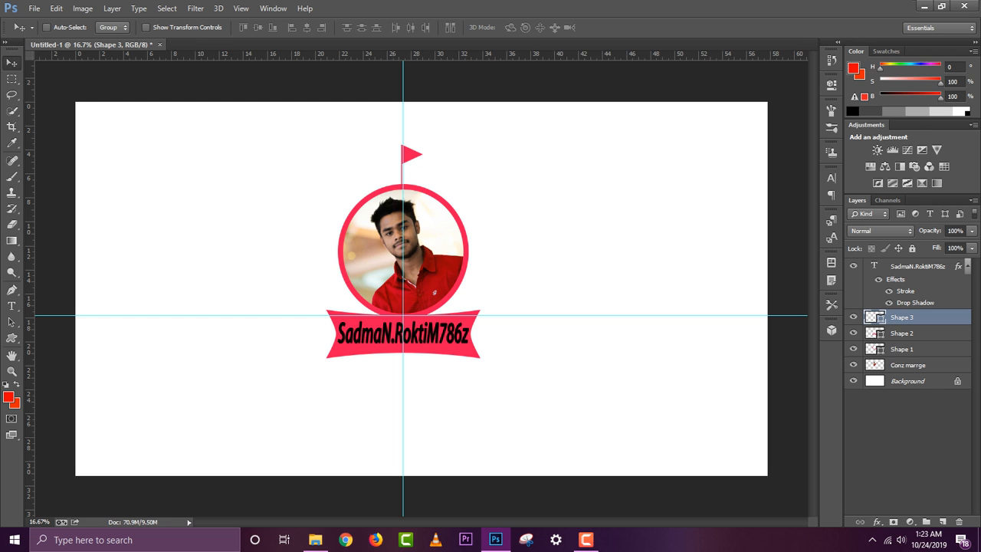
right_click(922, 266)
left_click(710, 81)
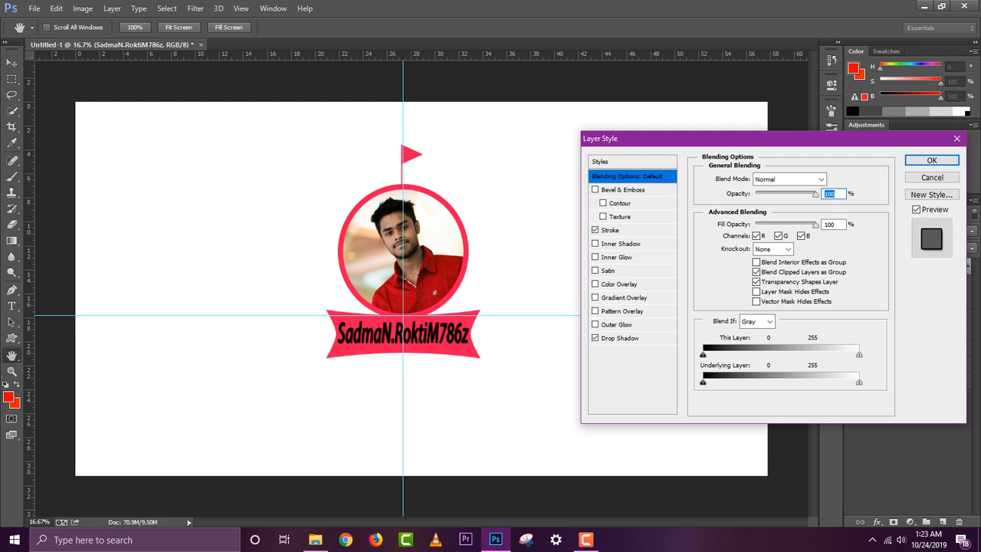
Try Outer Glow, Satin, Inner Glow, Inner Shadow and Bevel & Emboss on the channel name, switching each off again
left_click(596, 325)
left_click(595, 324)
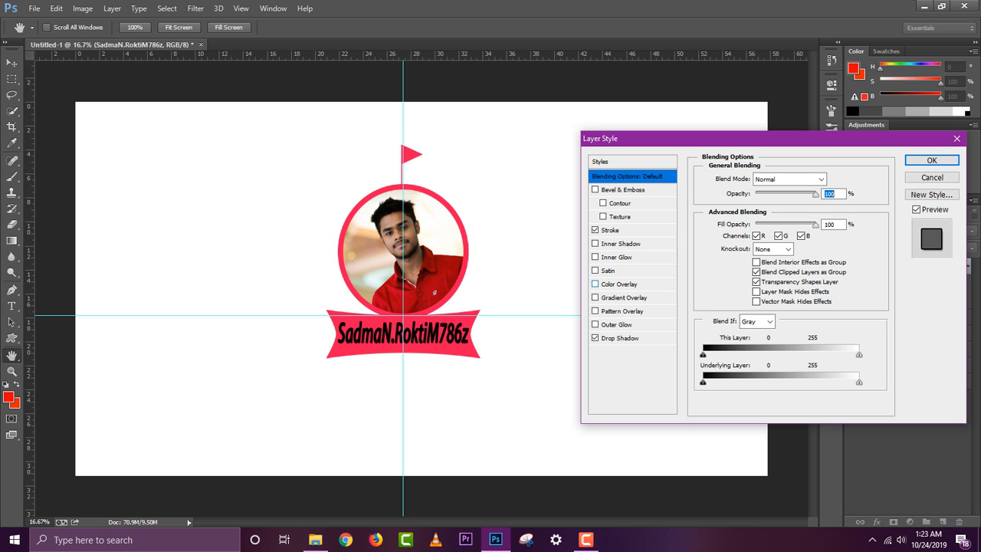
left_click(596, 271)
left_click(595, 270)
left_click(596, 256)
left_click(595, 257)
left_click(596, 243)
left_click(596, 244)
left_click(596, 244)
left_click(596, 244)
left_click(596, 244)
left_click(596, 244)
left_click(603, 217)
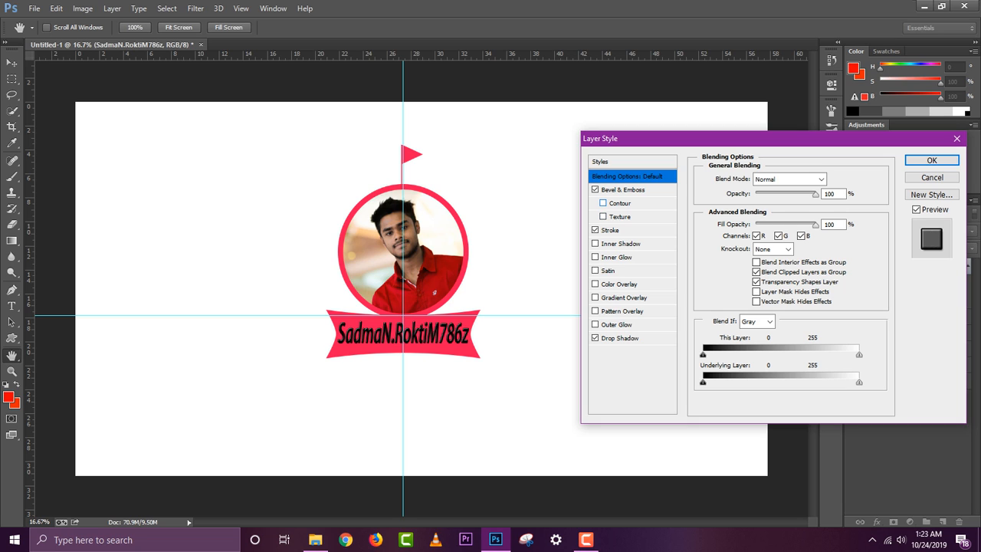
left_click(596, 189)
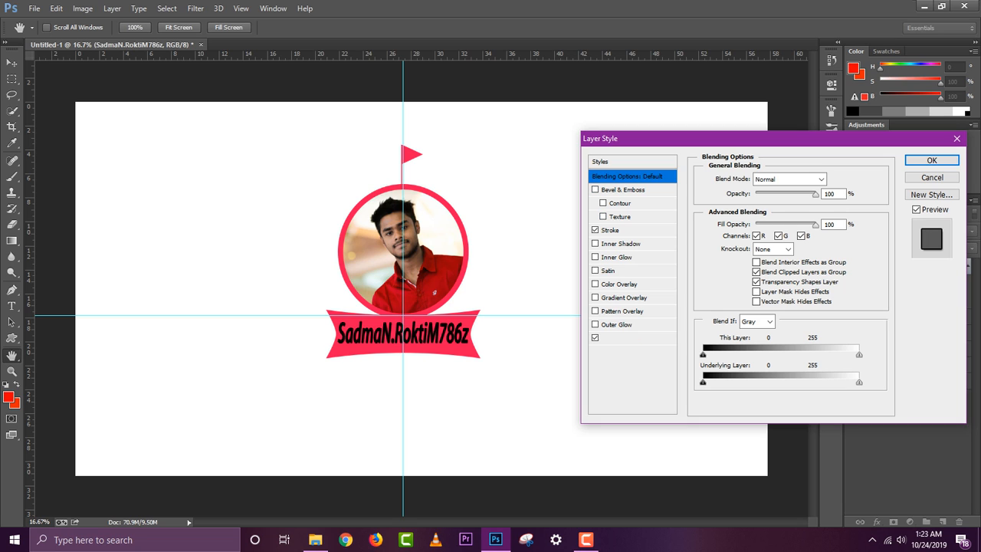
Turn off the channel name's Drop Shadow and try the overlay, Satin and Inner Glow effects on it
left_click(596, 338)
left_click(595, 297)
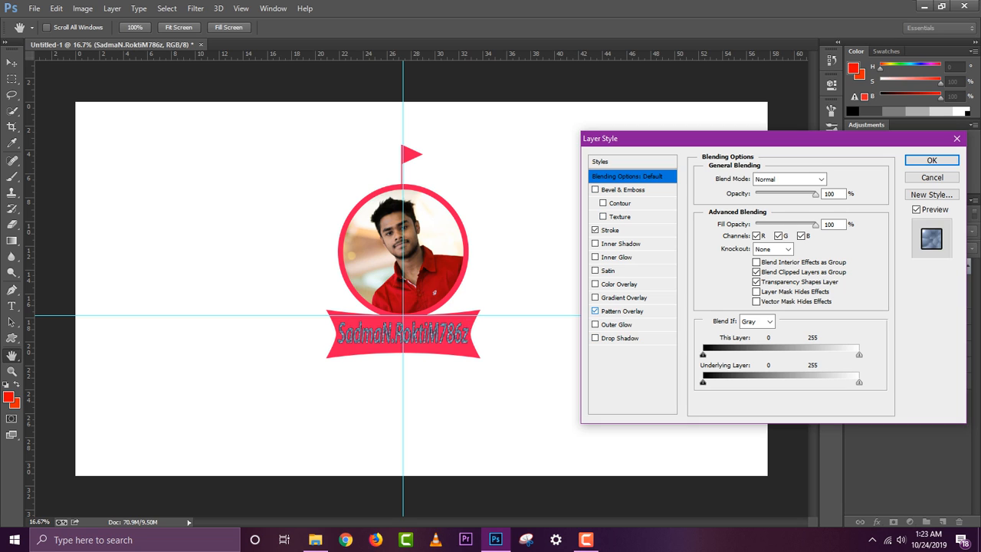
left_click(596, 298)
left_click(596, 297)
left_click(596, 297)
left_click(596, 284)
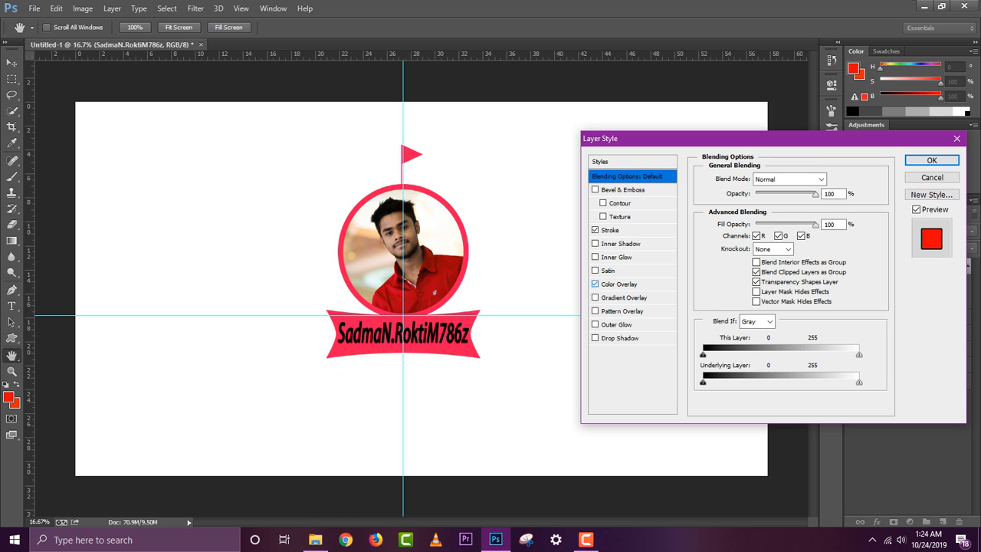
left_click(596, 283)
left_click(595, 270)
left_click(595, 257)
left_click(595, 257)
left_click(596, 270)
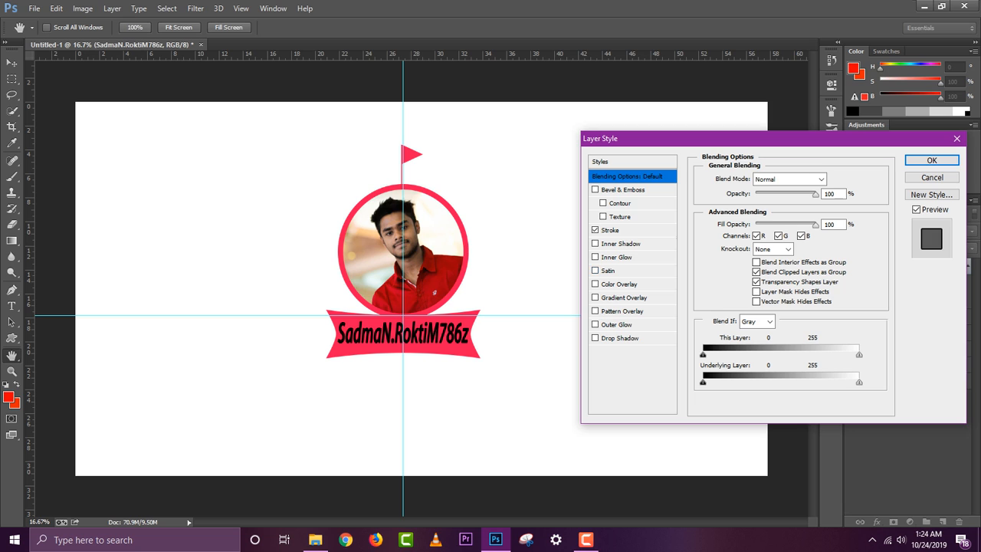
Compare the channel name with and without Drop Shadow, leave the effect off and apply the layer style
left_click(596, 338)
left_click(596, 338)
left_click(596, 338)
left_click(595, 339)
left_click(932, 160)
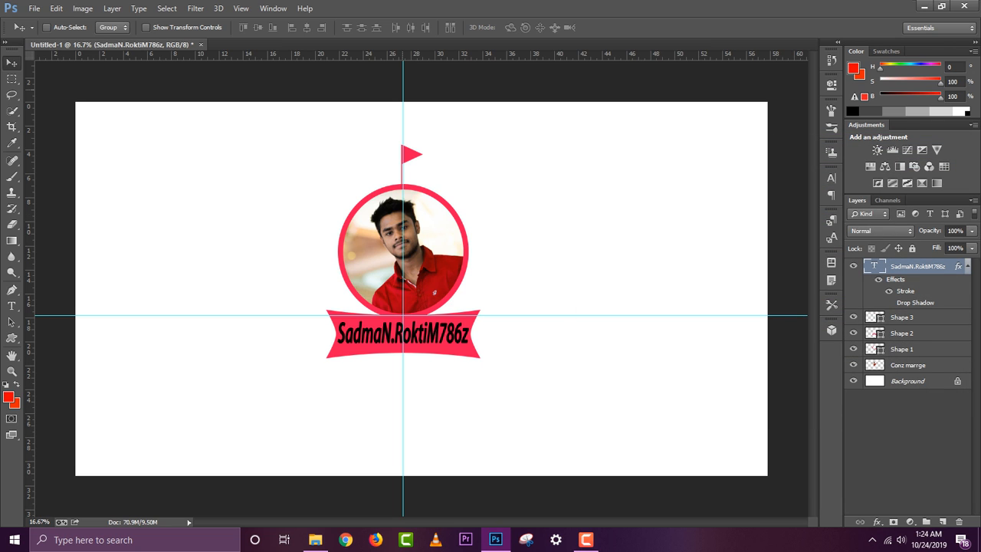
Remove the vertical and horizontal guides crossing the logo from the canvas
left_click_drag(403, 69, 29, 69)
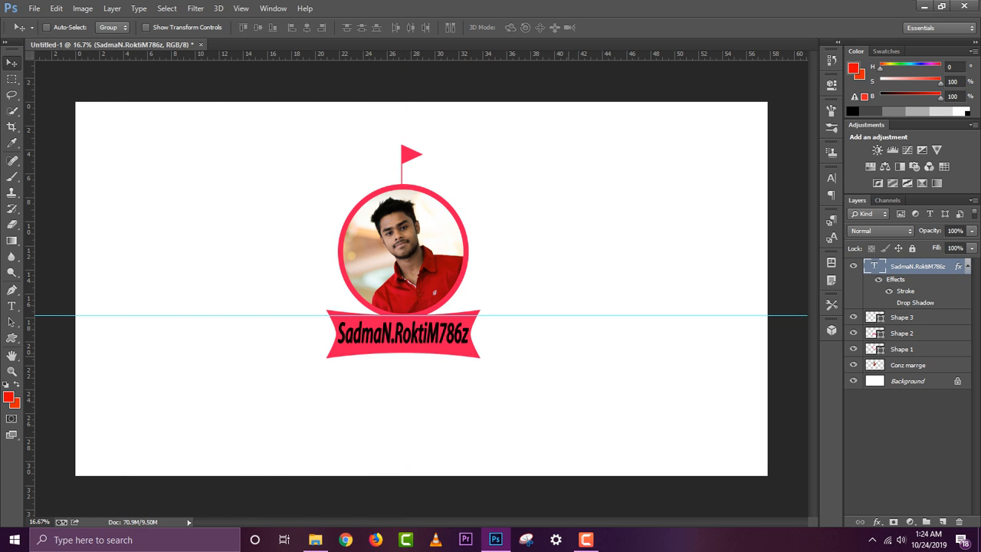
left_click_drag(404, 316, 479, 525)
left_click(587, 539)
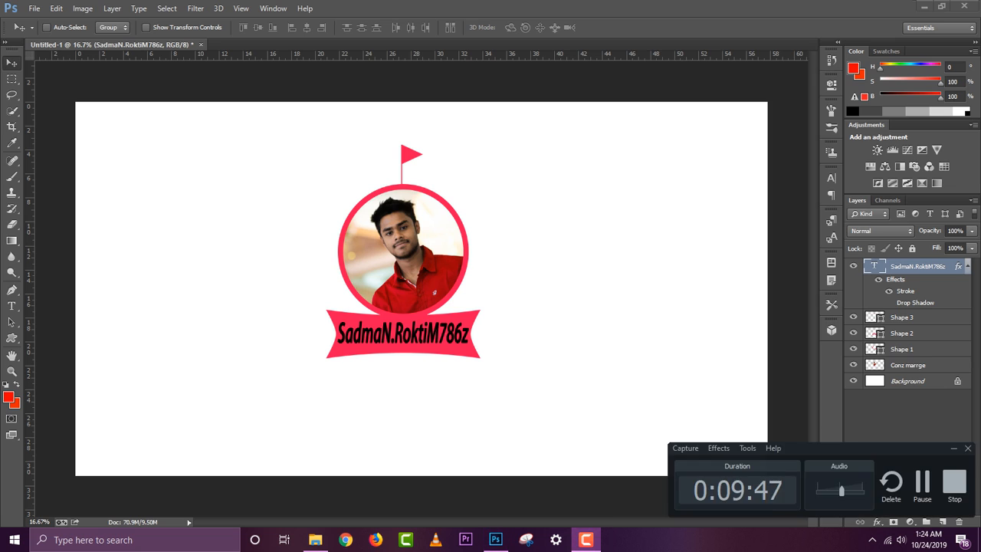
left_click(586, 540)
left_click(587, 540)
left_click(587, 540)
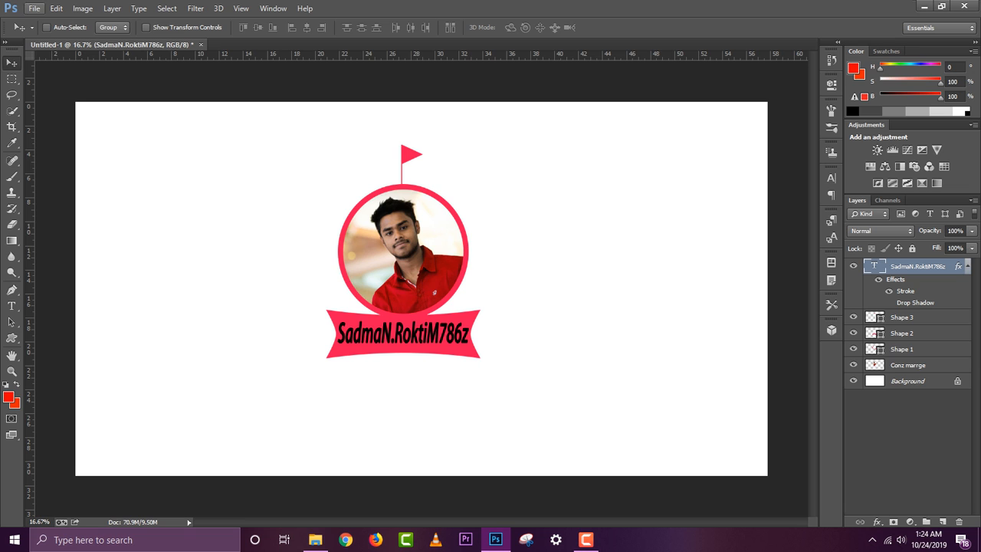
Save the document as 1 in Photoshop PSD format in the png folder on drive D, with Maximize Compatibility on
left_click(34, 9)
left_click(46, 155)
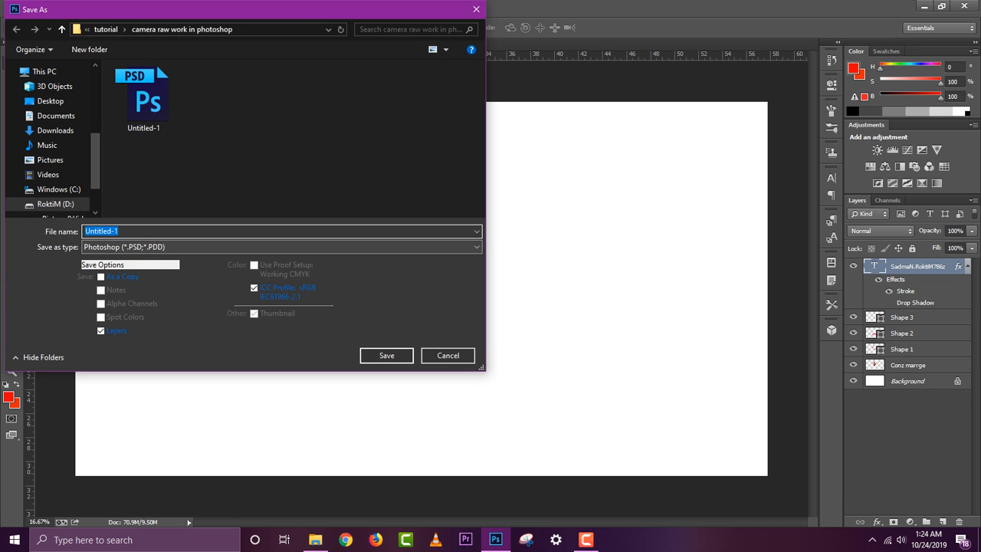
left_click(106, 30)
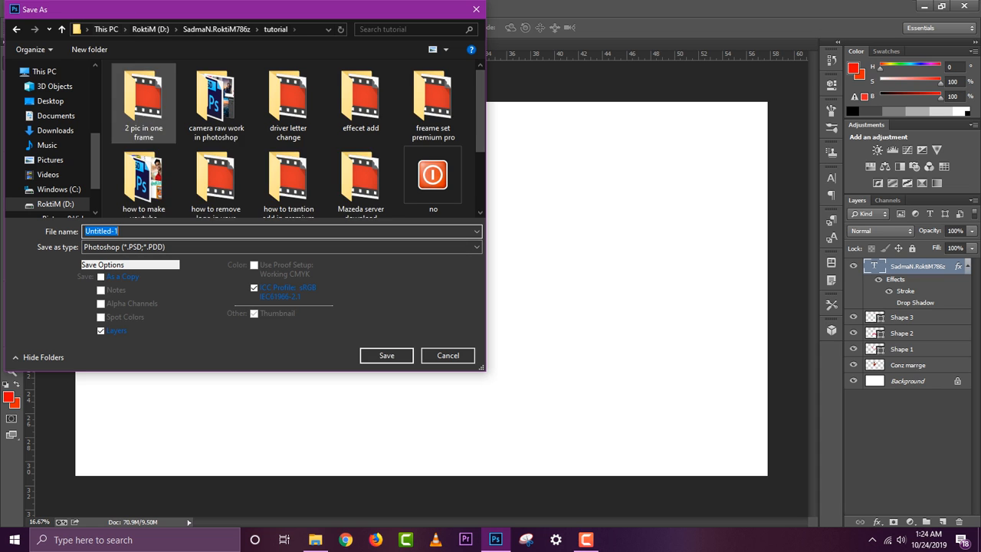
left_click_drag(481, 123, 481, 160)
left_click(217, 29)
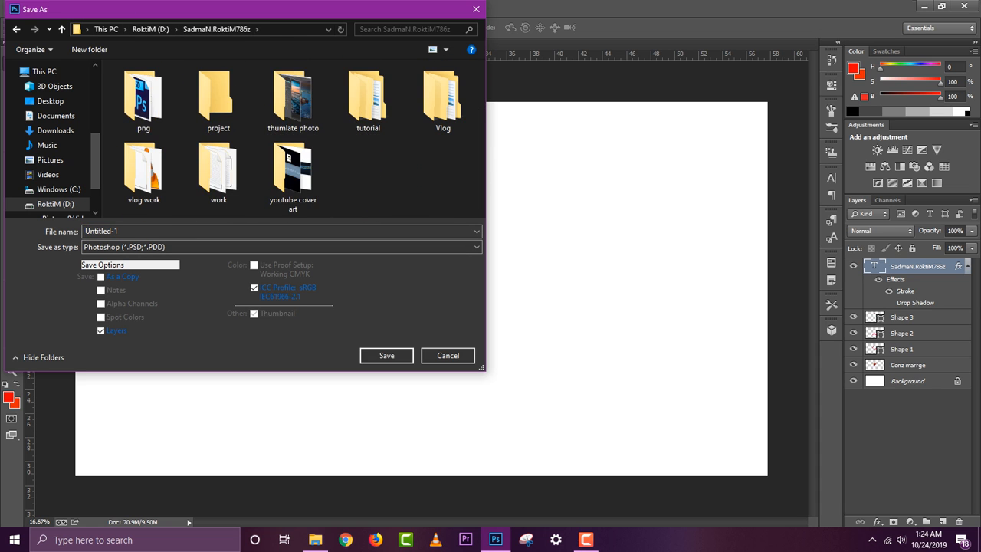
double_click(143, 96)
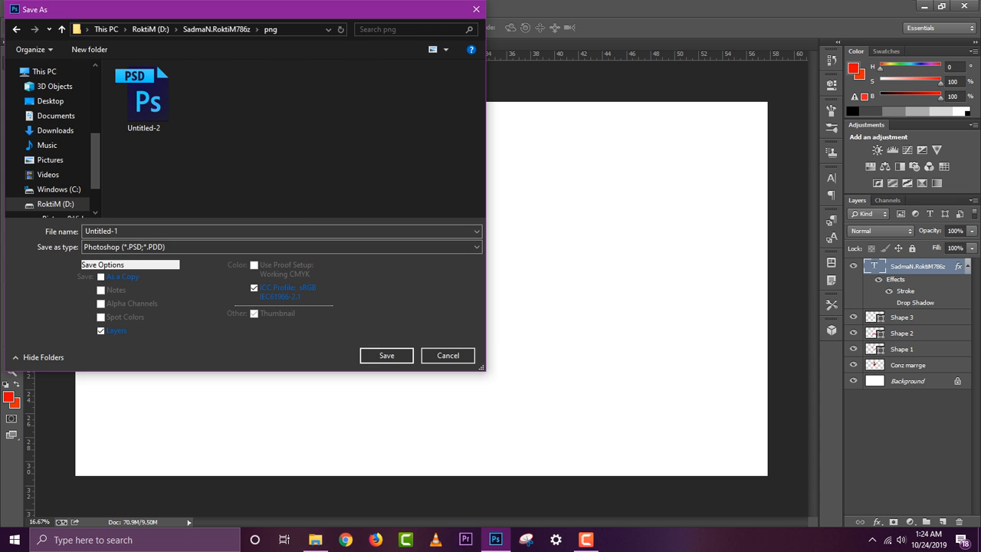
left_click(116, 231)
type("1")
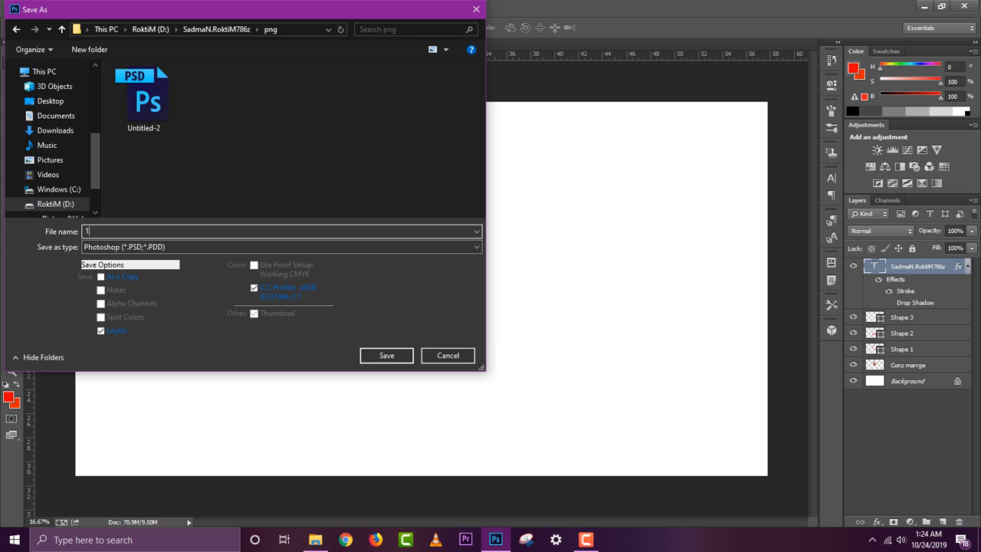
key("Return")
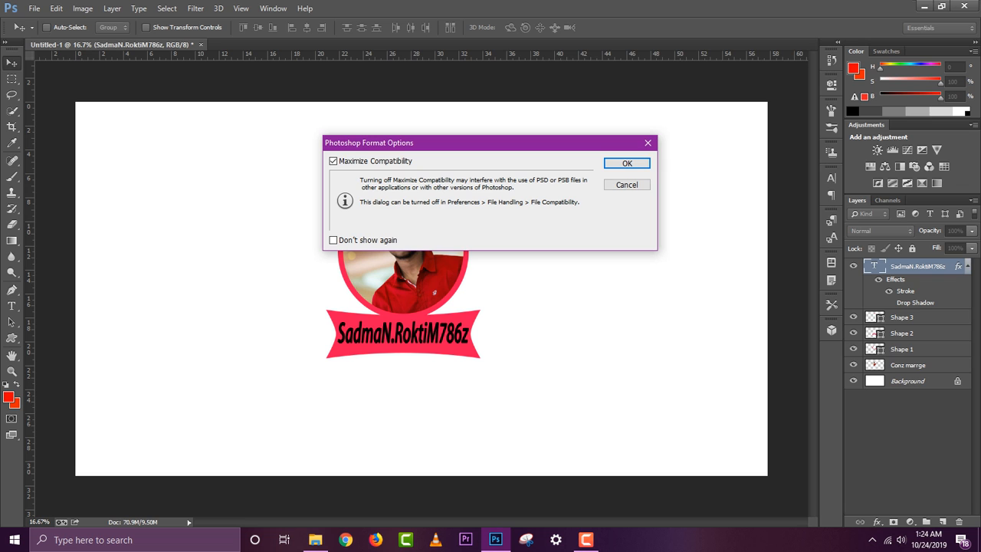
key("Return")
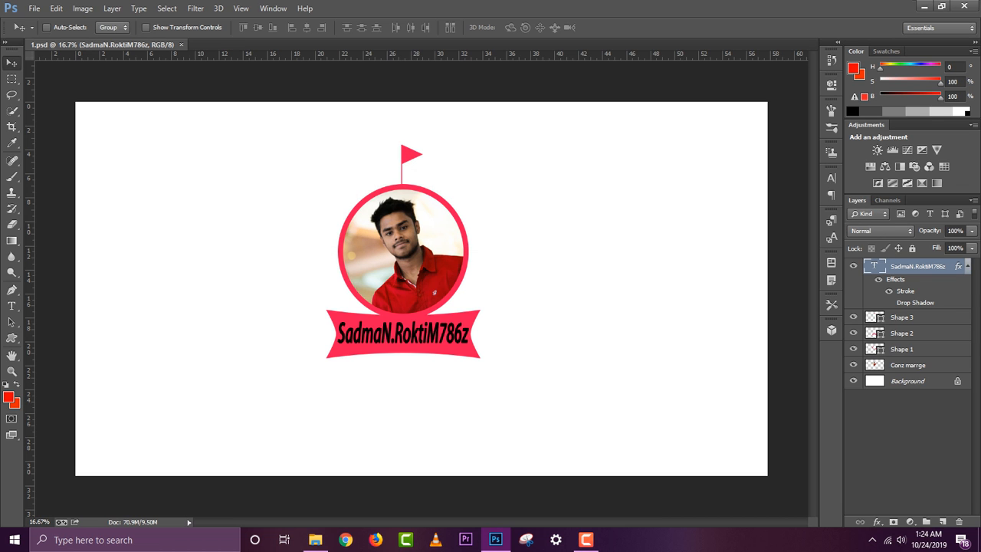
Delete the white Background layer and flatten the image
left_click(908, 381)
left_click(854, 382)
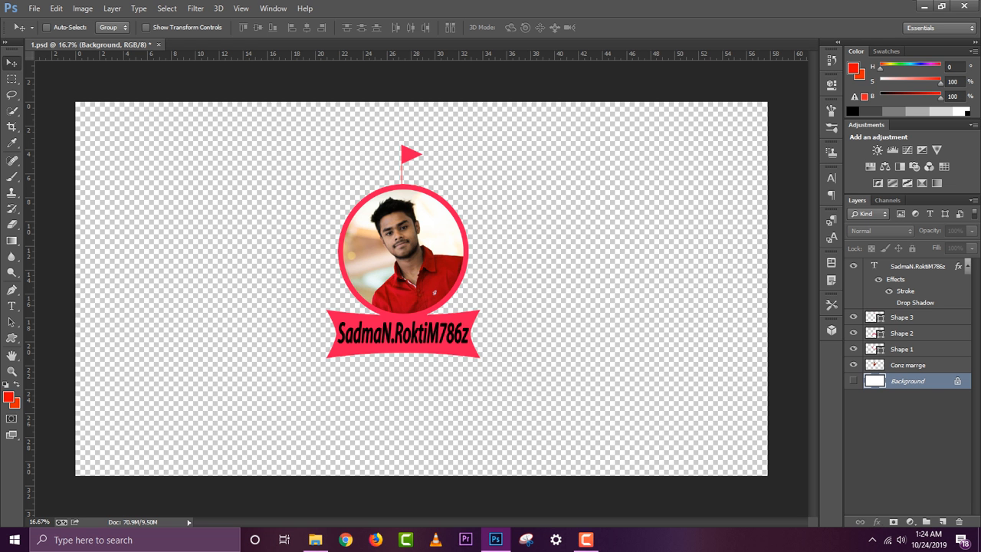
key("Delete")
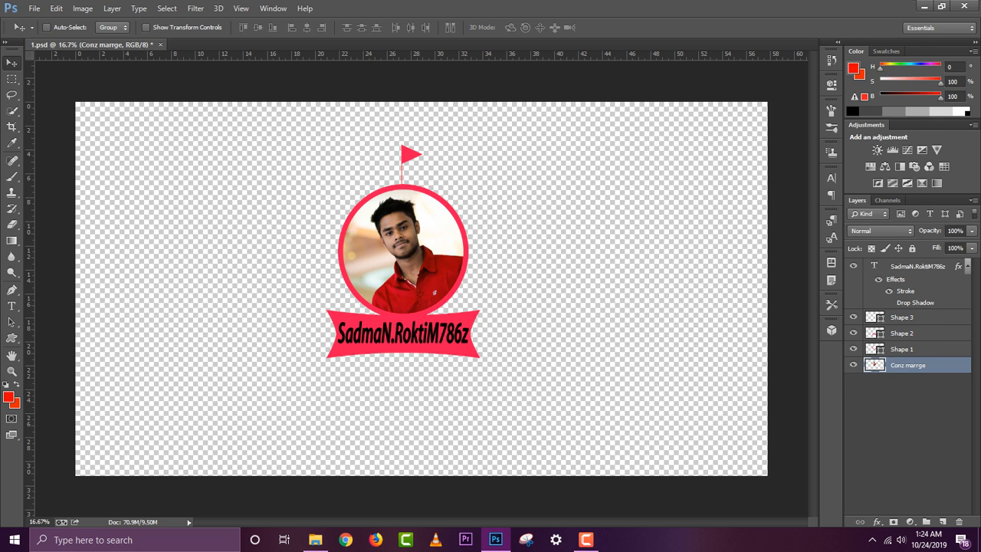
right_click(917, 365)
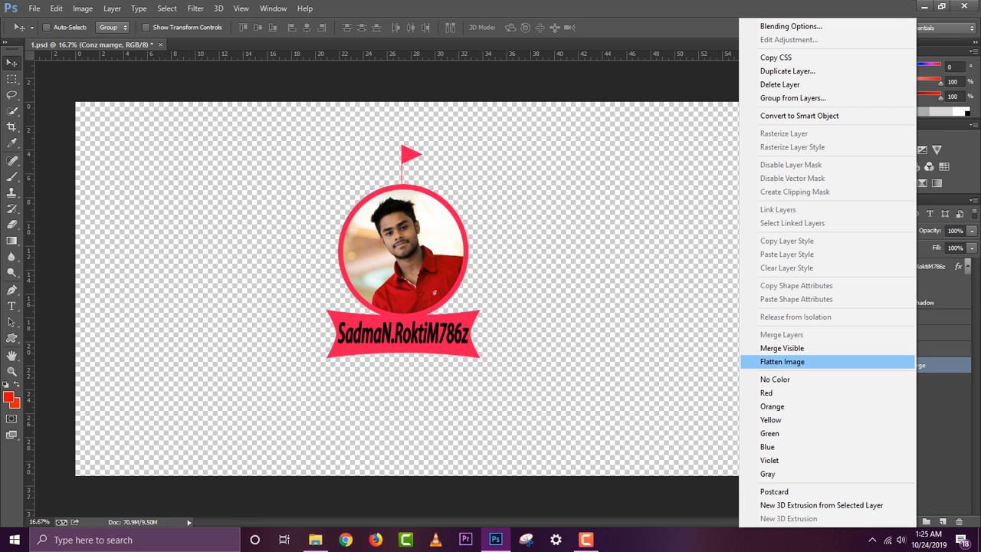
left_click(905, 362)
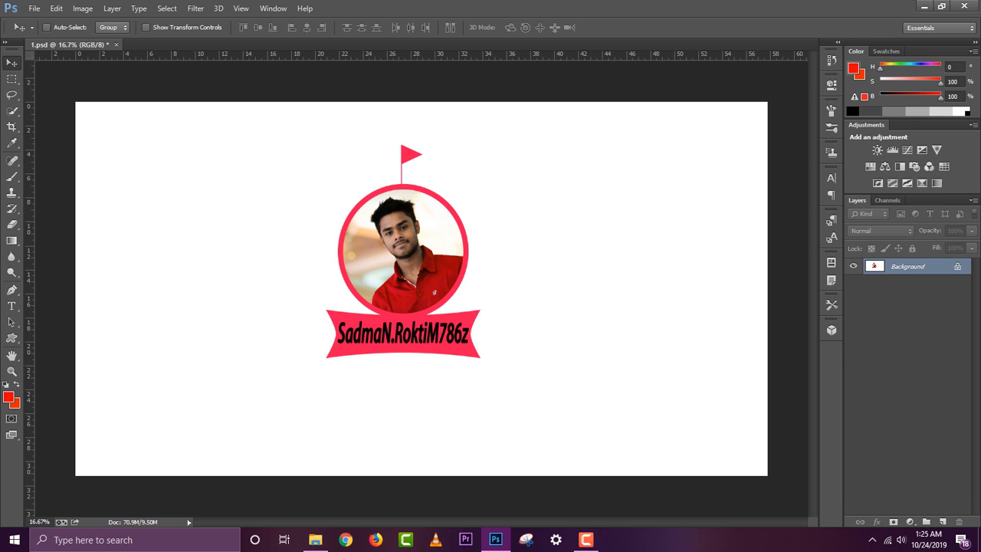
Close the flattened document without saving and reopen the layered 1.psd from the recent files
left_click(117, 44)
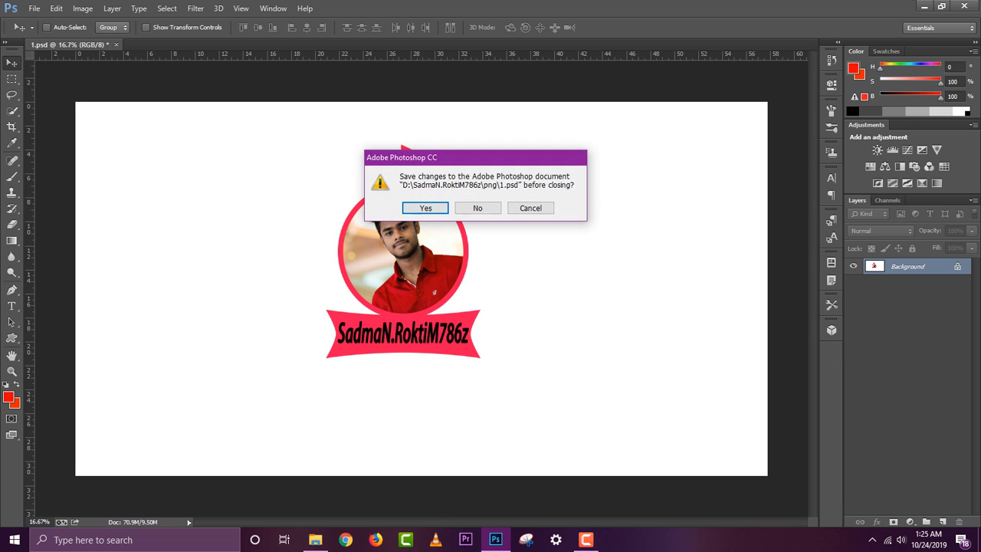
left_click(478, 207)
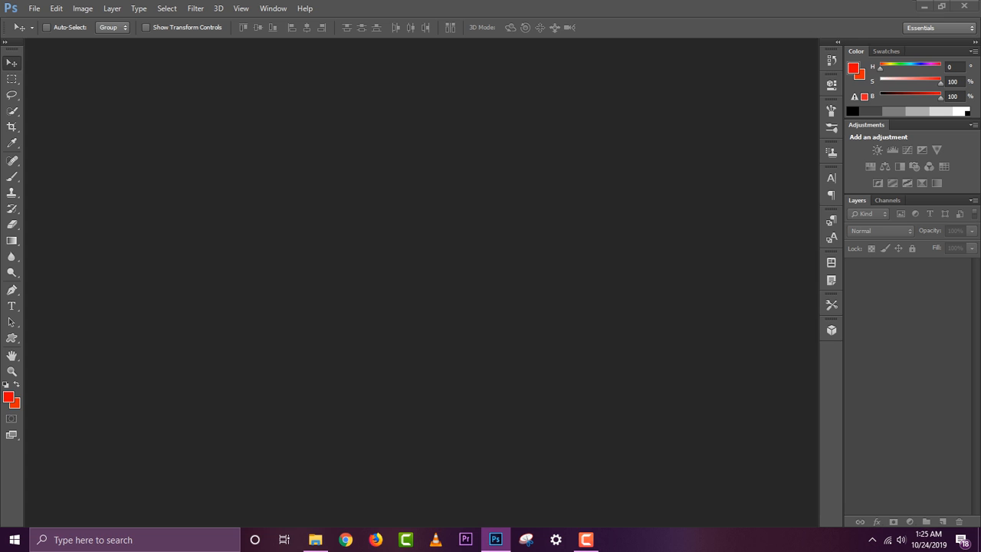
right_click(496, 539)
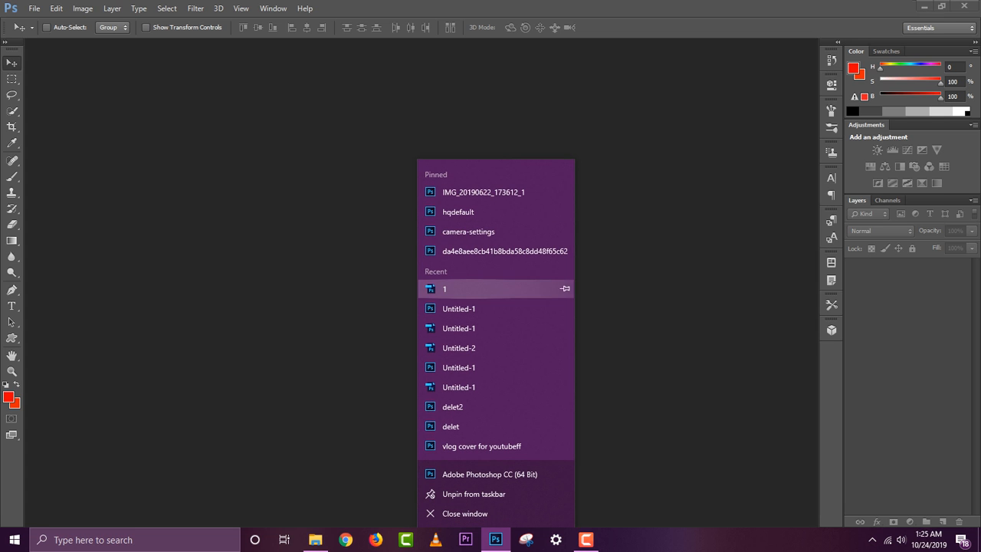
left_click(490, 289)
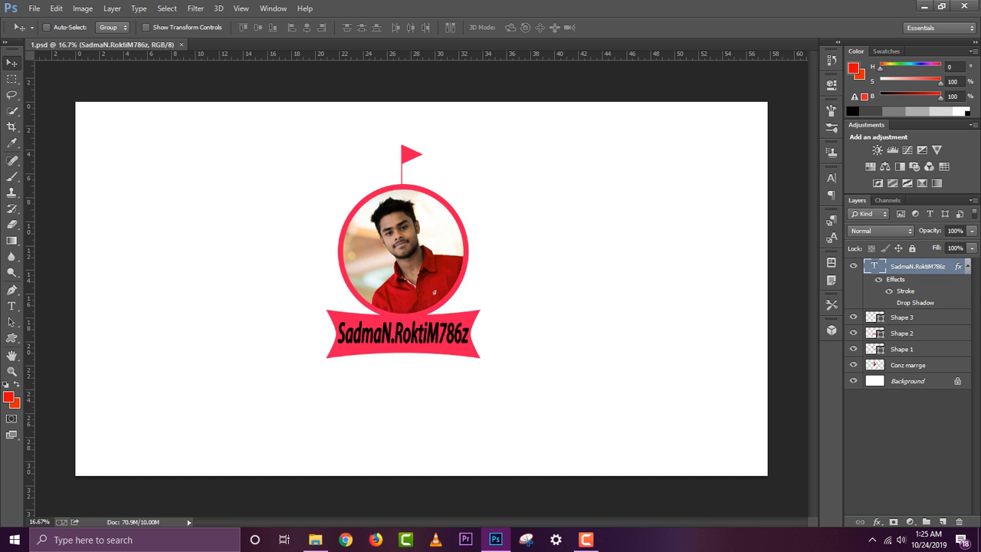
Hide the white Background layer and merge the visible logo layers into one layer on transparency
left_click(907, 382)
left_click(907, 365)
left_click(853, 381)
right_click(917, 365)
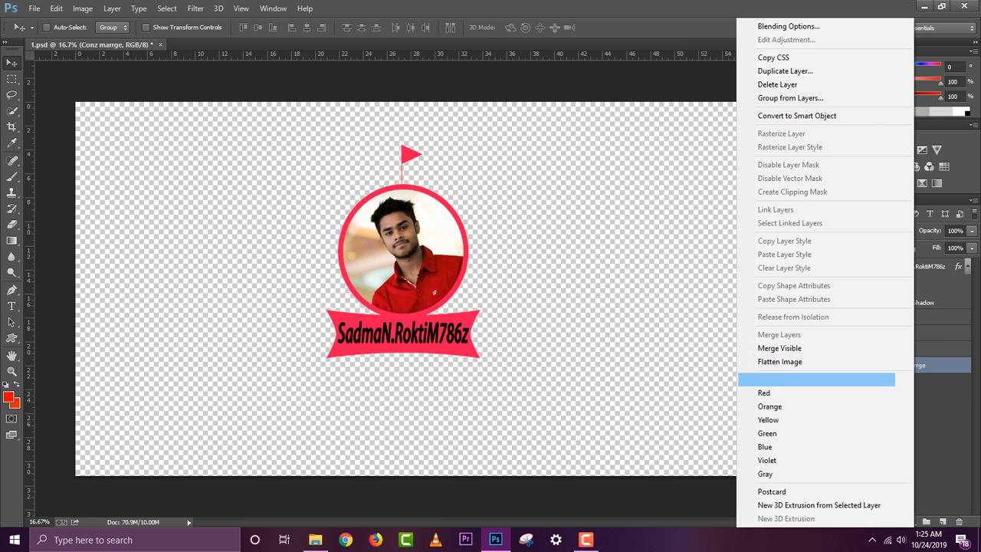
left_click(780, 348)
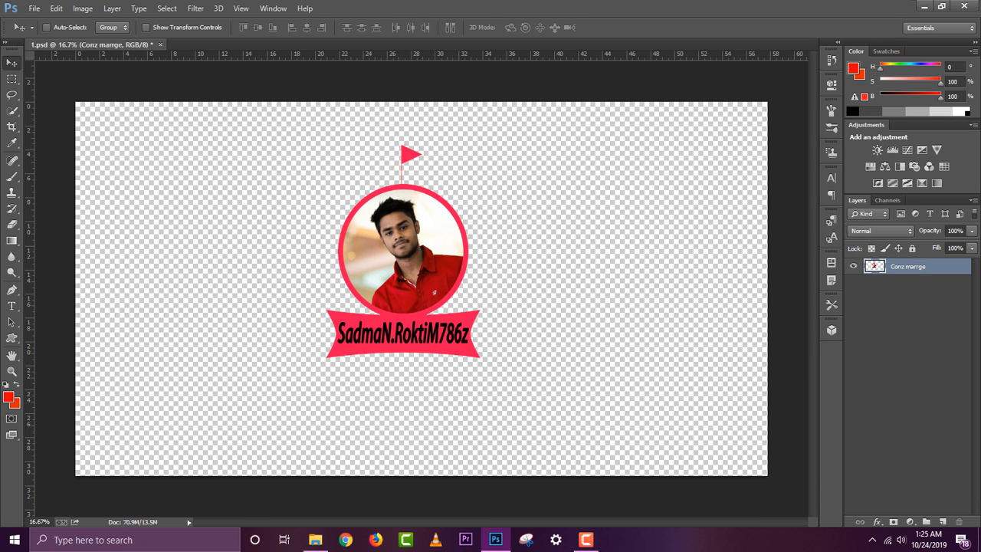
right_click(873, 267)
right_click(904, 267)
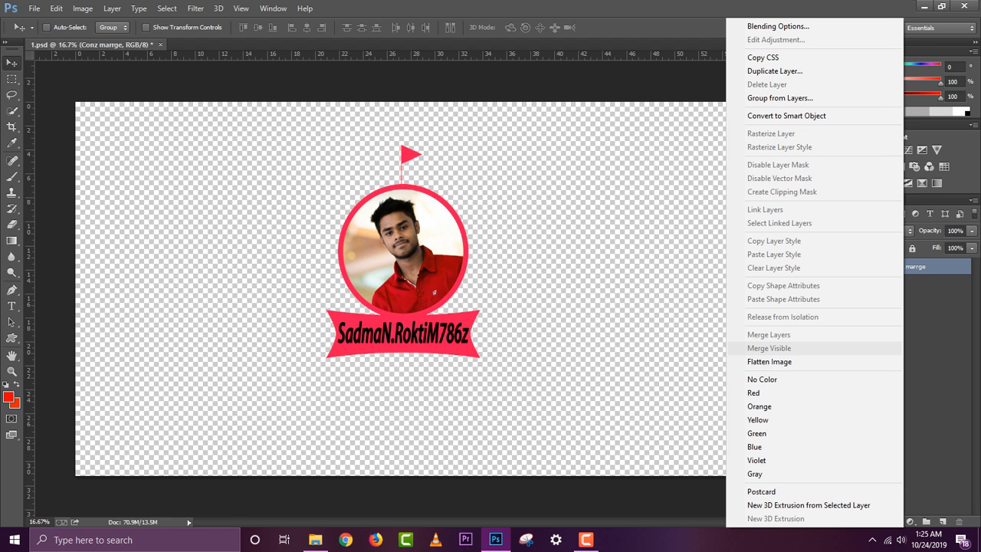
left_click(930, 364)
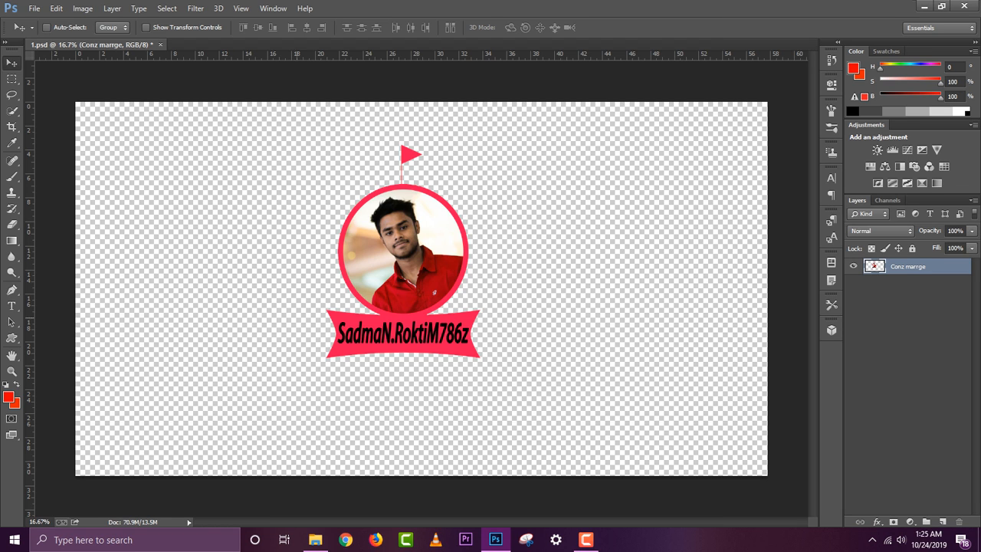
Nudge the logo slightly upward and save a copy as 1 in PNG format in the png folder, with compression None / Fast and interlace None
mouse_move(432, 208)
left_mouse_down()
mouse_move(350, 193)
mouse_move(327, 248)
mouse_move(350, 226)
mouse_move(431, 201)
left_mouse_up()
left_click(34, 8)
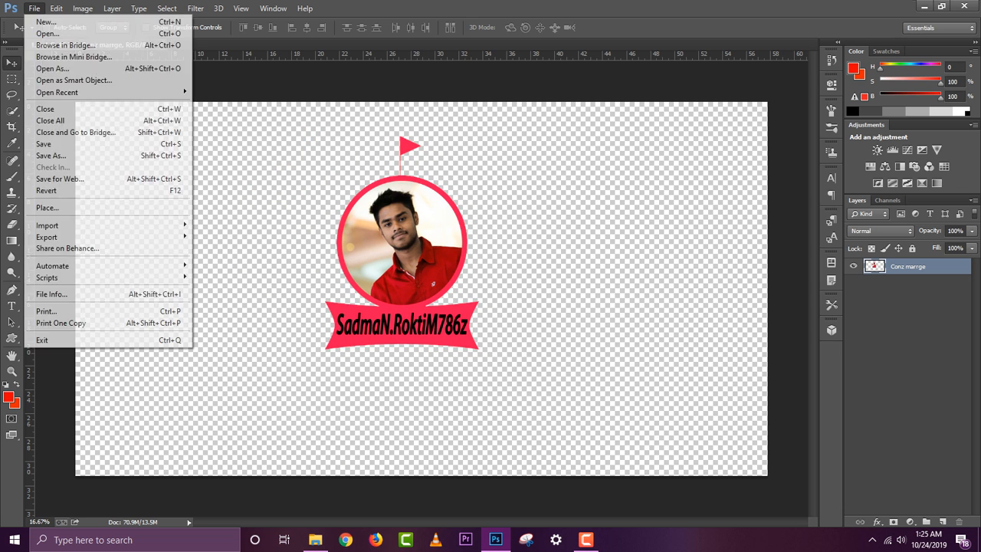
left_click(50, 156)
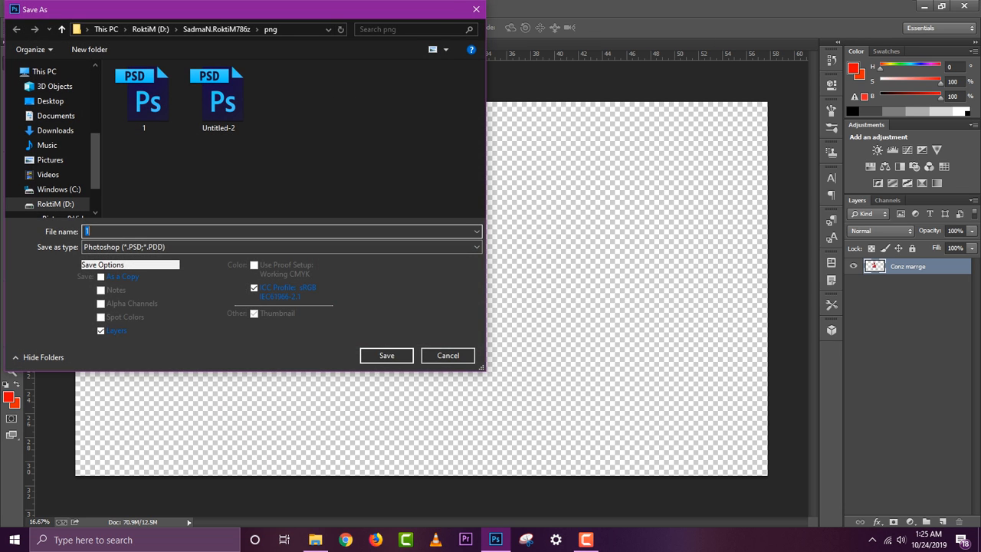
left_click(201, 247)
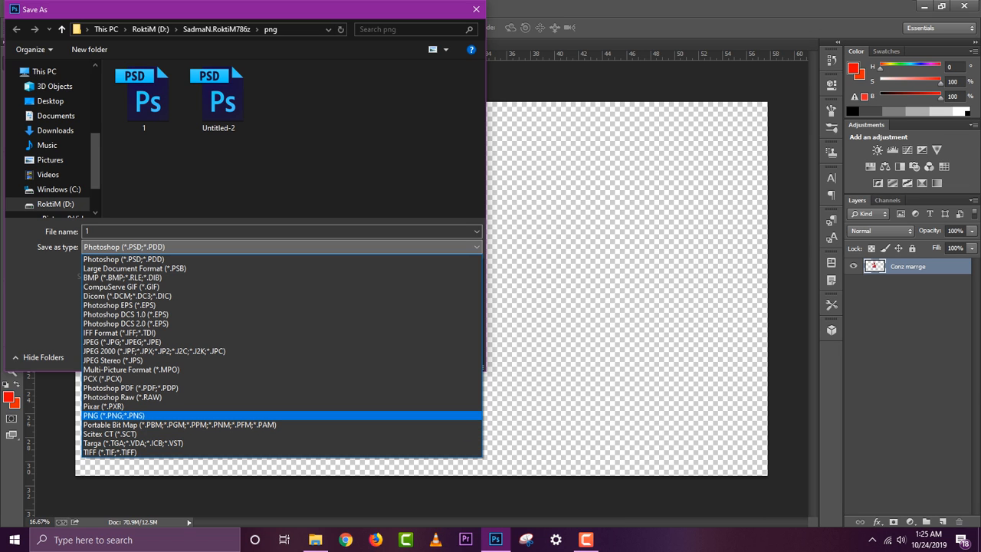
left_click(114, 415)
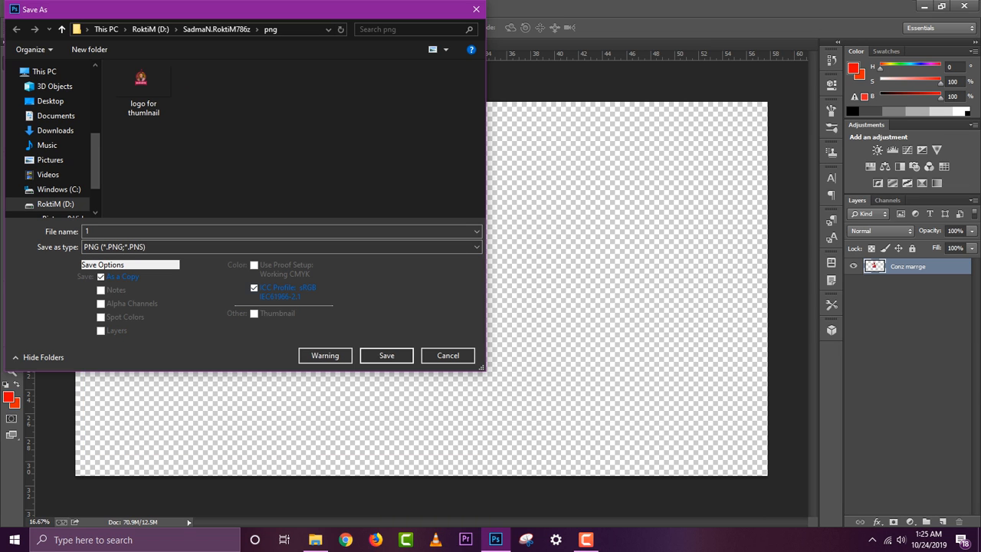
left_click(387, 355)
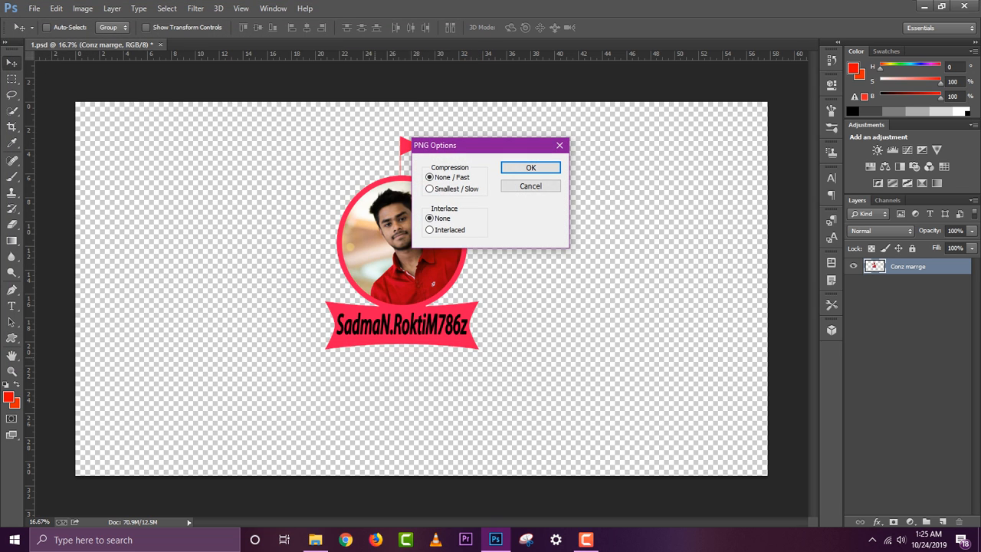
key("Return")
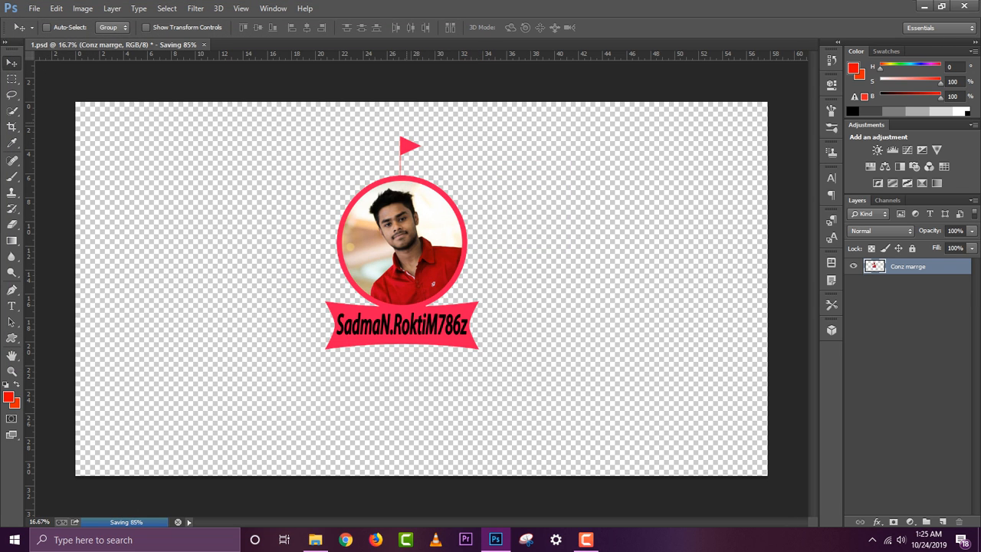
left_click(34, 8)
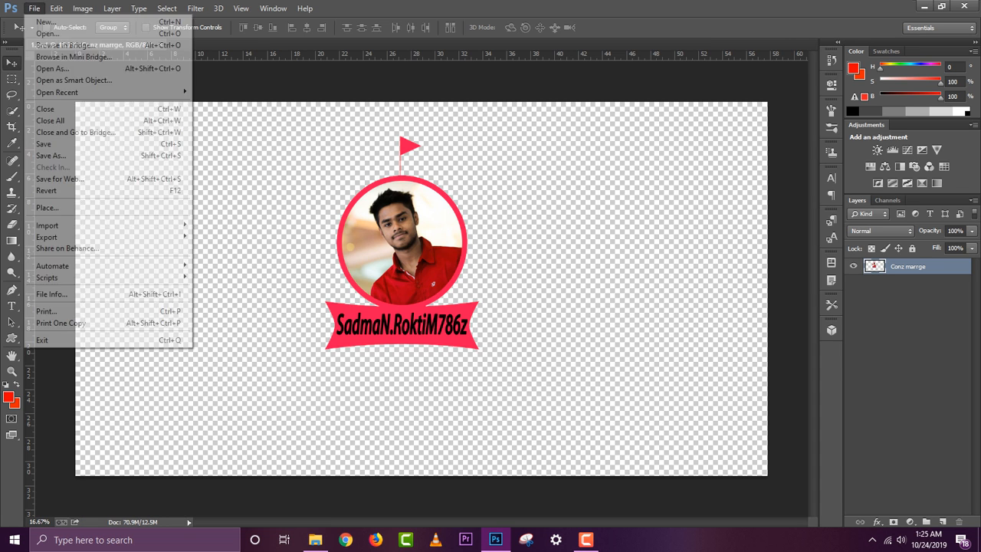
left_click(45, 21)
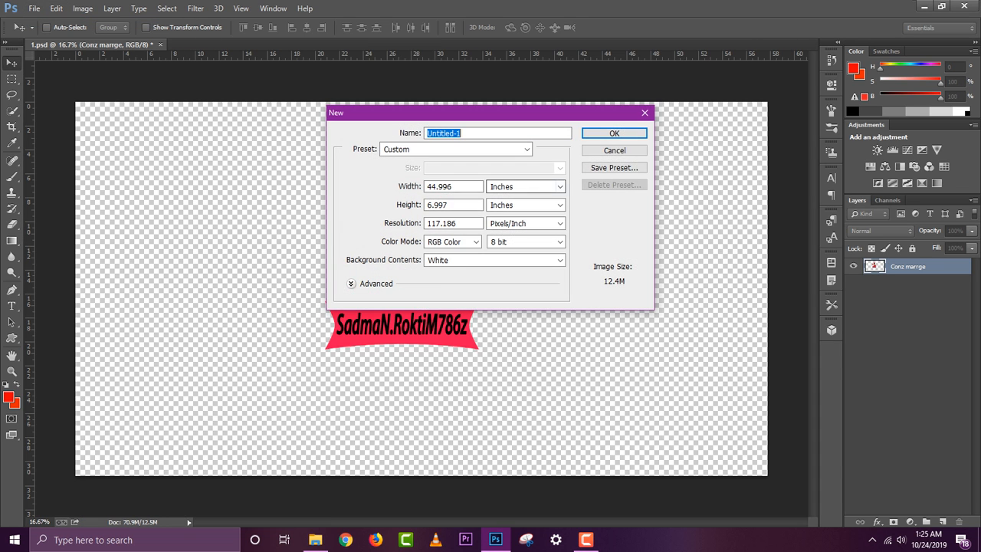
left_click(614, 150)
Open the Conz marrge photo from File Explorer as its own document and close 1.psd without saving
left_click(315, 539)
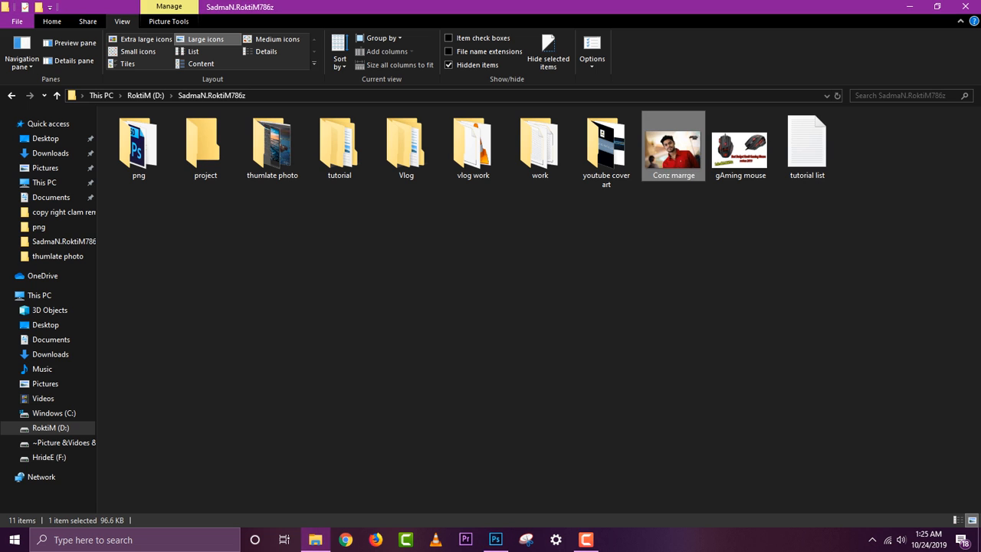
left_click_drag(674, 150, 352, 46)
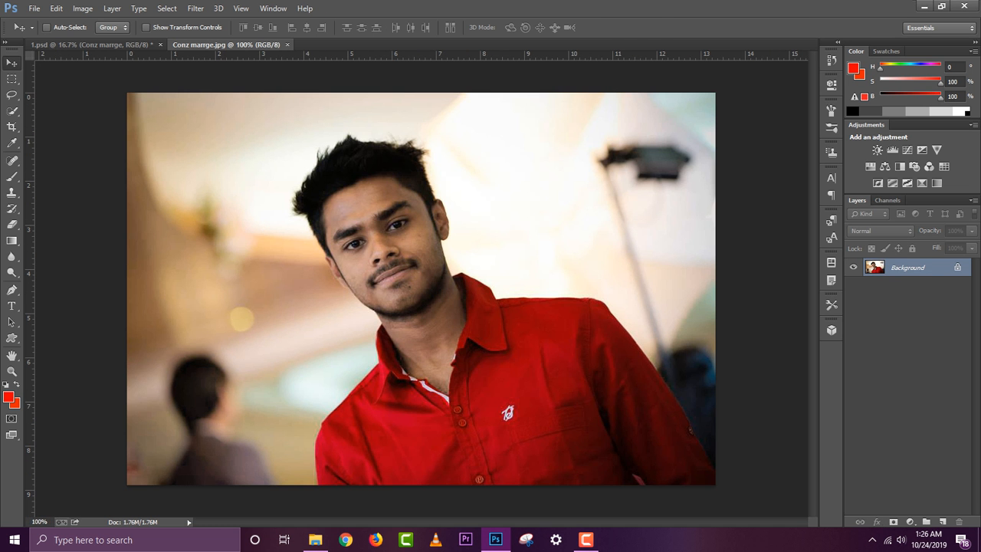
left_click(92, 45)
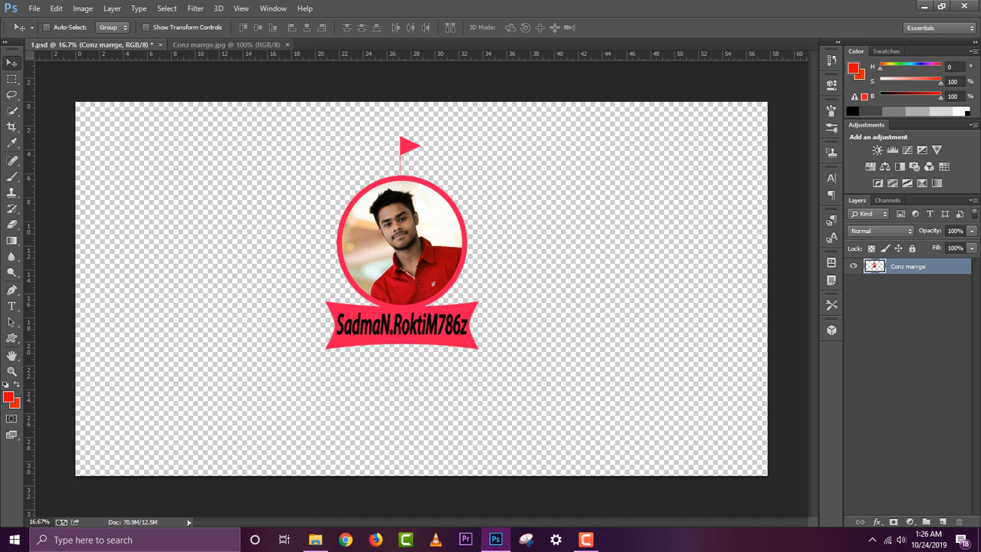
left_click(160, 44)
left_click(478, 208)
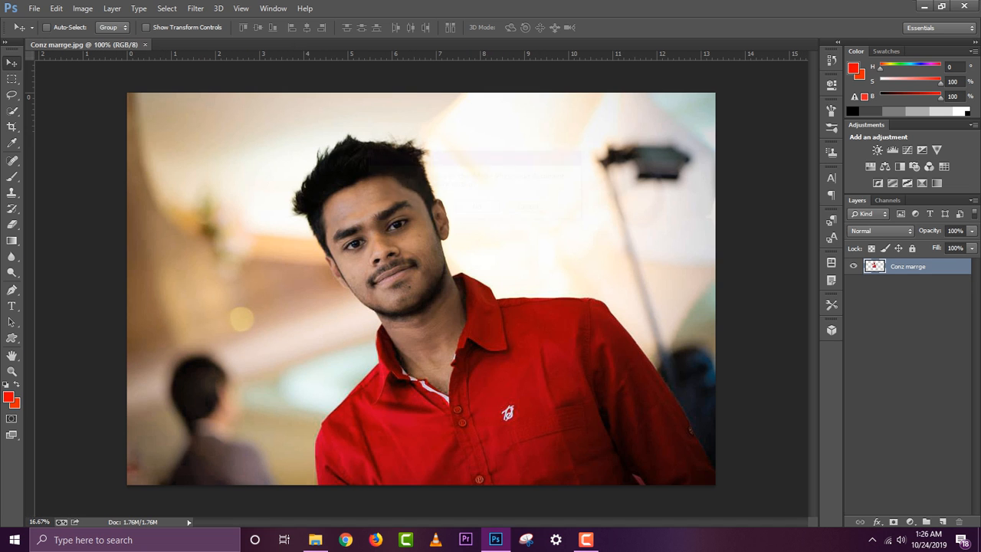
Switch to File Explorer, go into the png folder and preview the exported PNG file 1
left_click(315, 540)
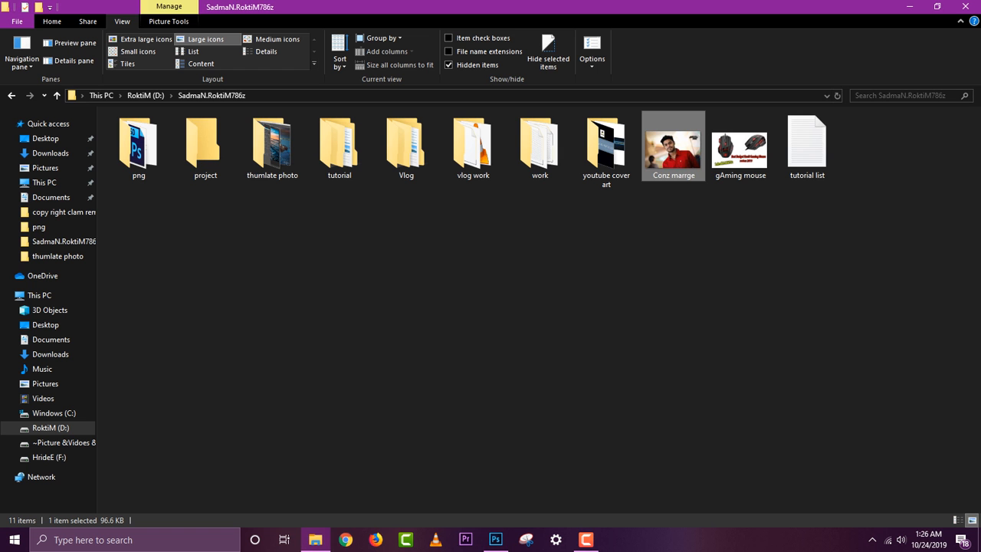
double_click(139, 148)
left_click(138, 149)
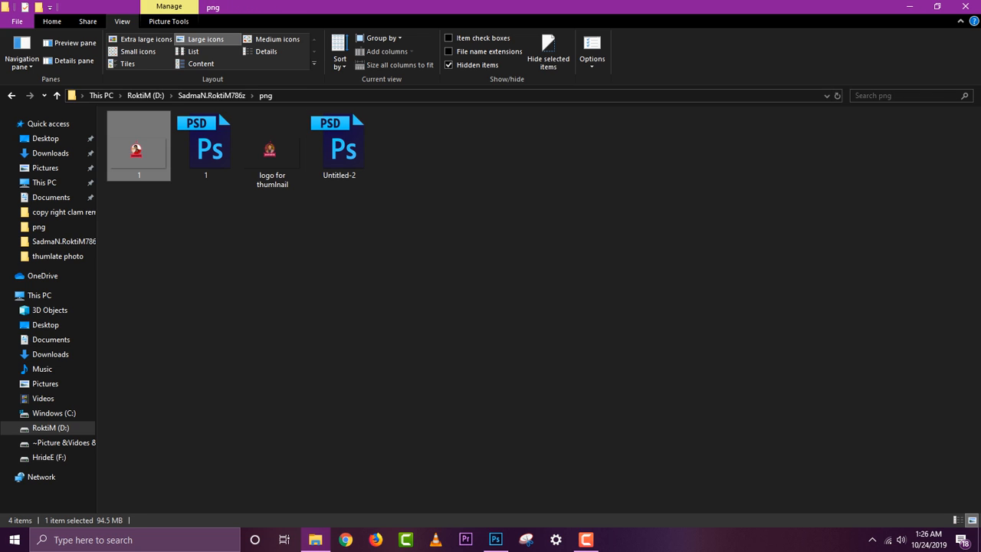
key("Return")
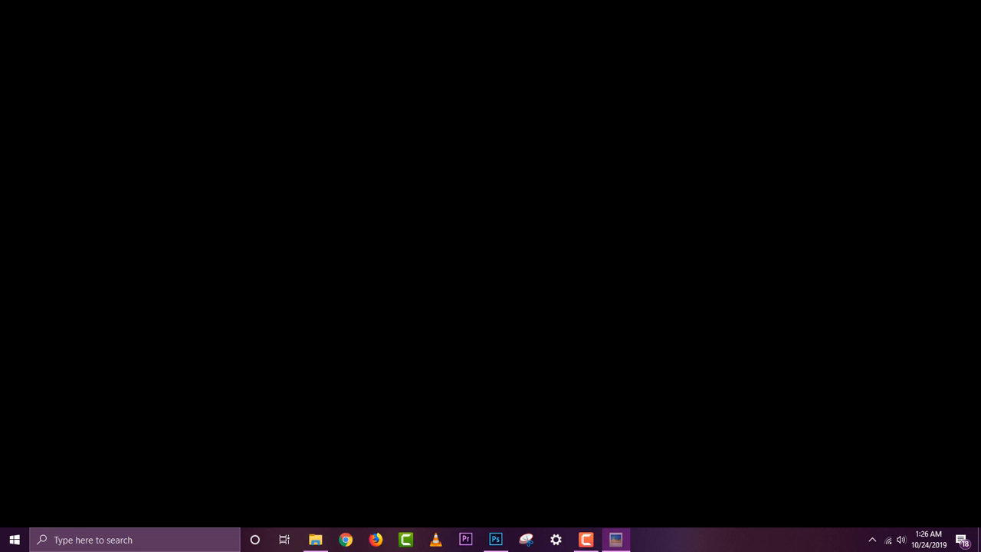
key("Escape")
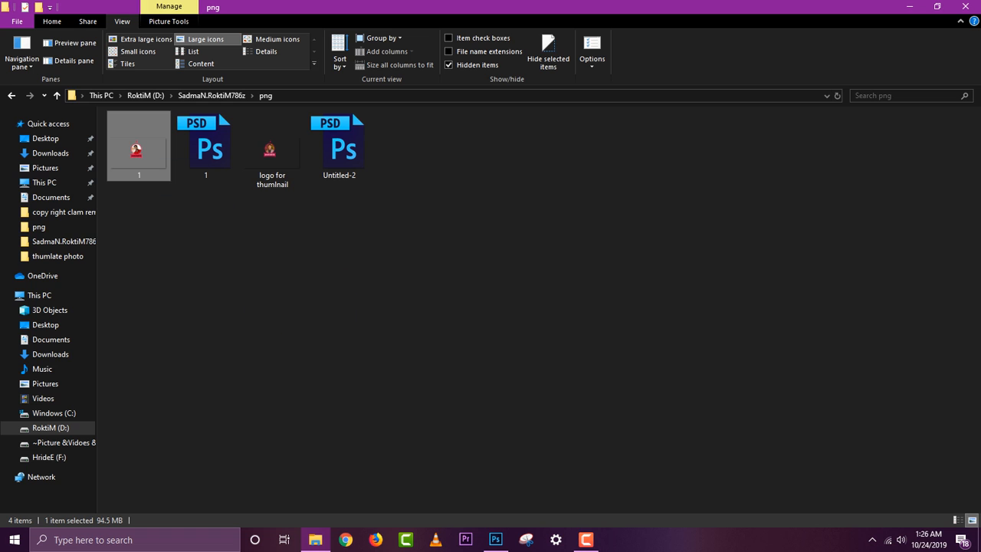
Place the PNG logo 1 into the photo in Photoshop, scaled to about 23.58% wide and 22.34% high in the photo's upper-right corner
left_click(495, 540)
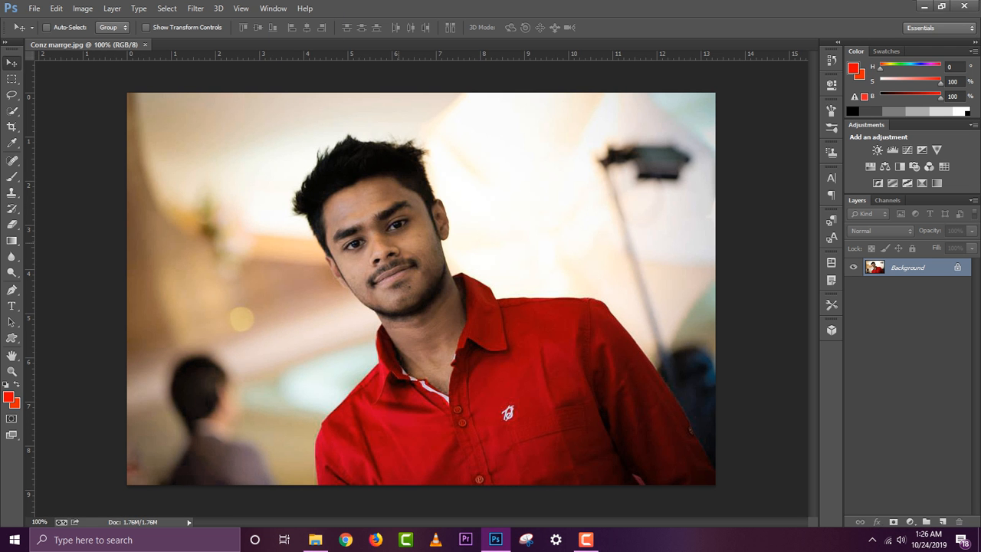
left_click_drag(395, 239, 592, 184)
left_click_drag(276, 82, 264, 93)
left_click_drag(588, 201, 602, 201)
left_click_drag(577, 245, 668, 187)
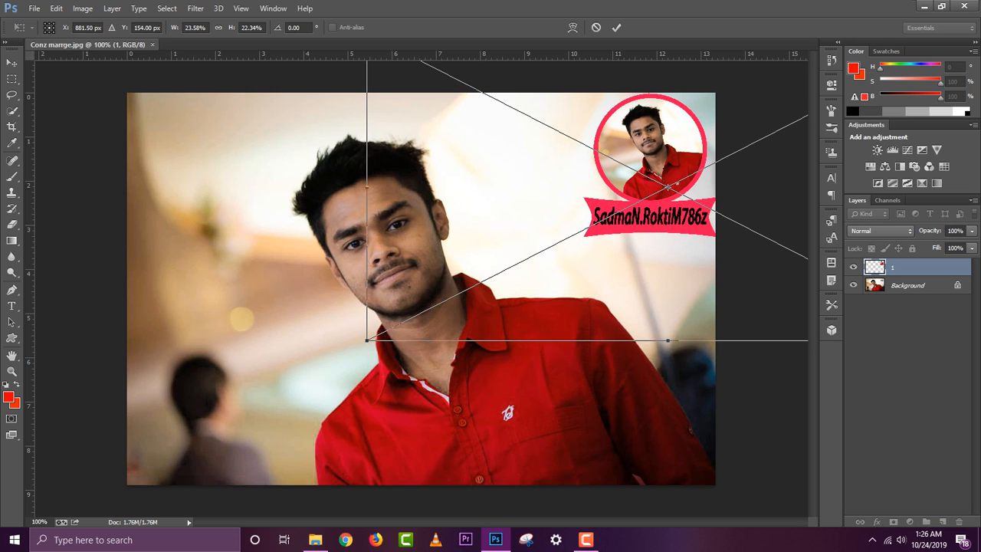
key("v")
key("Return")
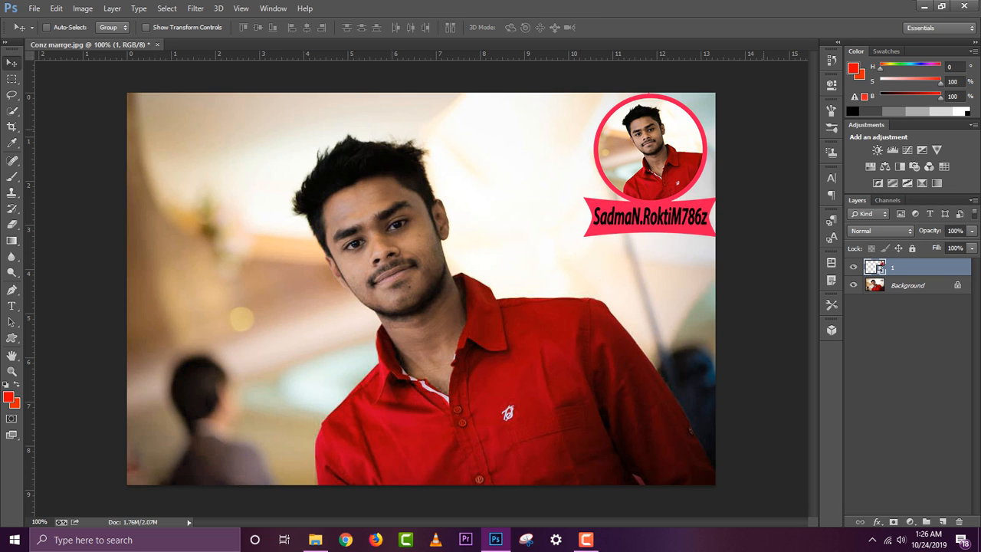
Stretch the placed logo's height to about 24.21% and nudge it up and right towards the photo's corner
key("ctrl+t")
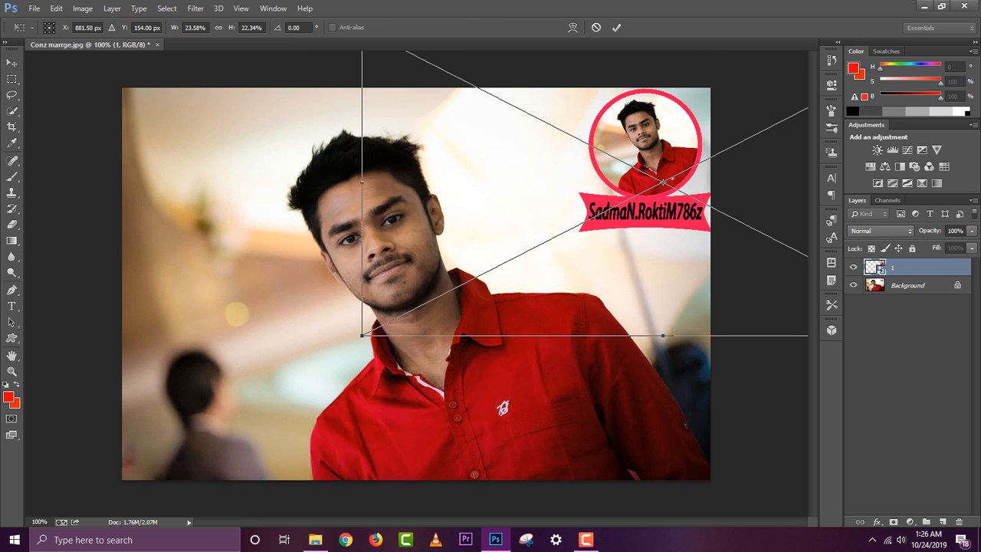
left_click_drag(663, 335, 662, 360)
left_click(11, 63)
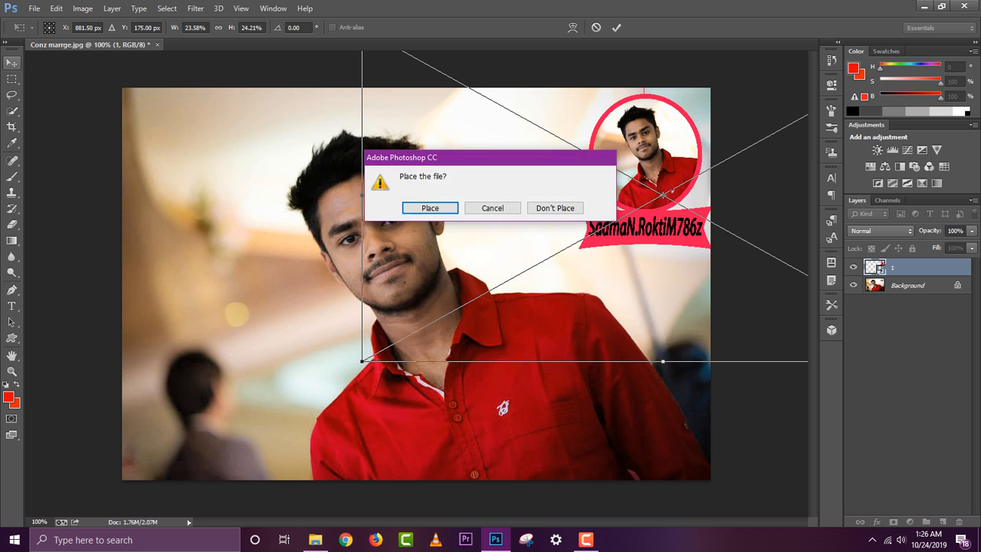
left_click(430, 207)
mouse_move(460, 138)
left_mouse_down()
mouse_move(465, 153)
mouse_move(463, 133)
left_mouse_up()
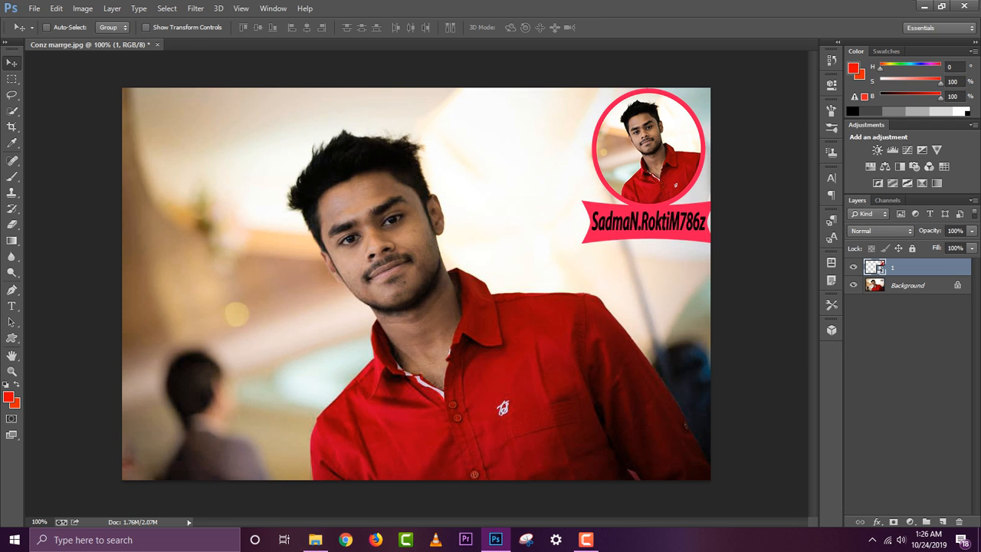
Select the photo's Background layer and try to move it
left_click(907, 285)
left_click(571, 173)
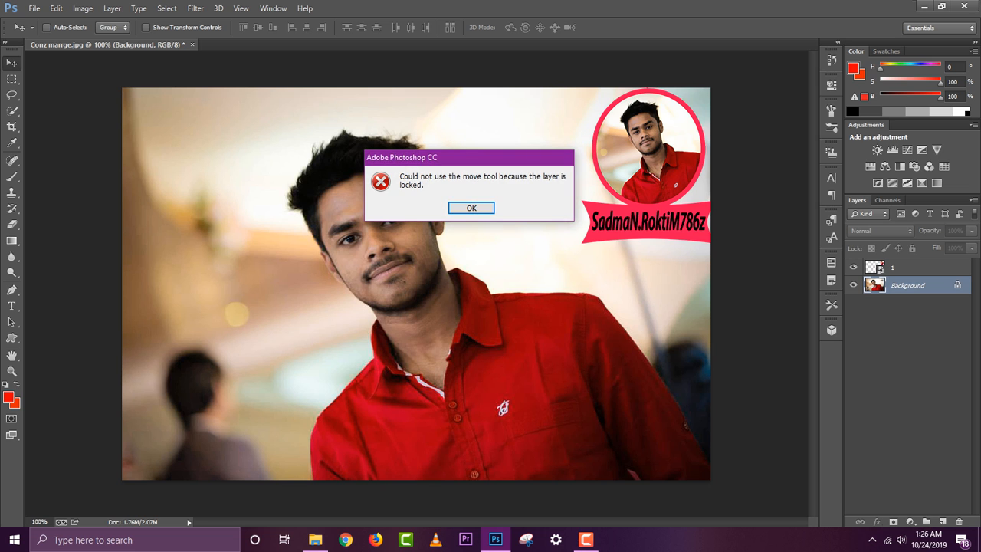
left_click(471, 208)
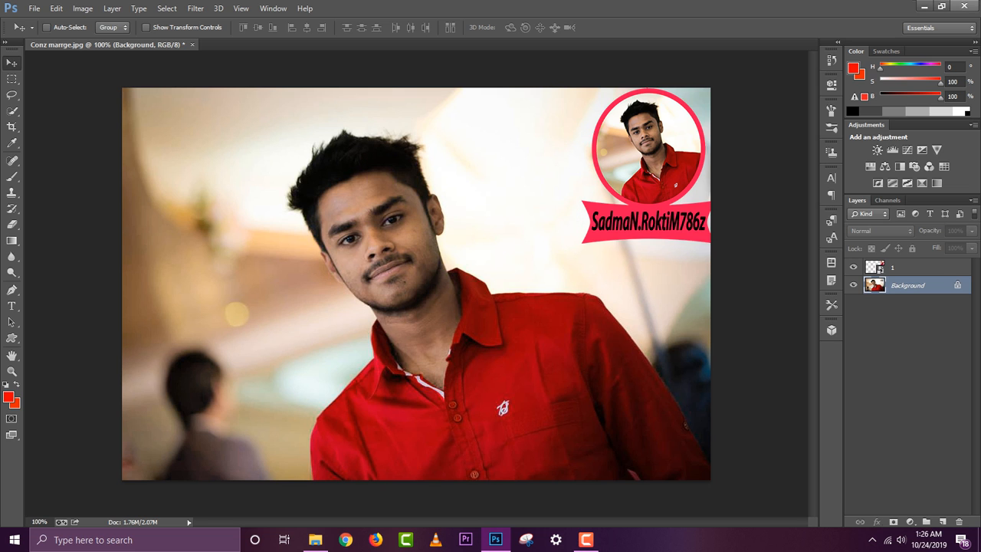
Minimize the open windows to show the desktop and refresh it
left_click(926, 6)
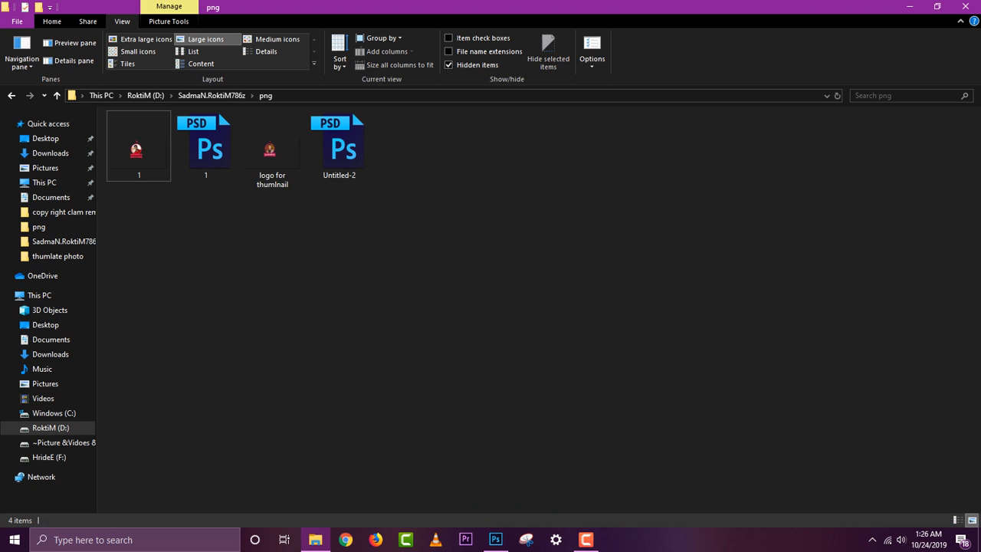
key("super+d")
right_click(328, 117)
left_click(359, 151)
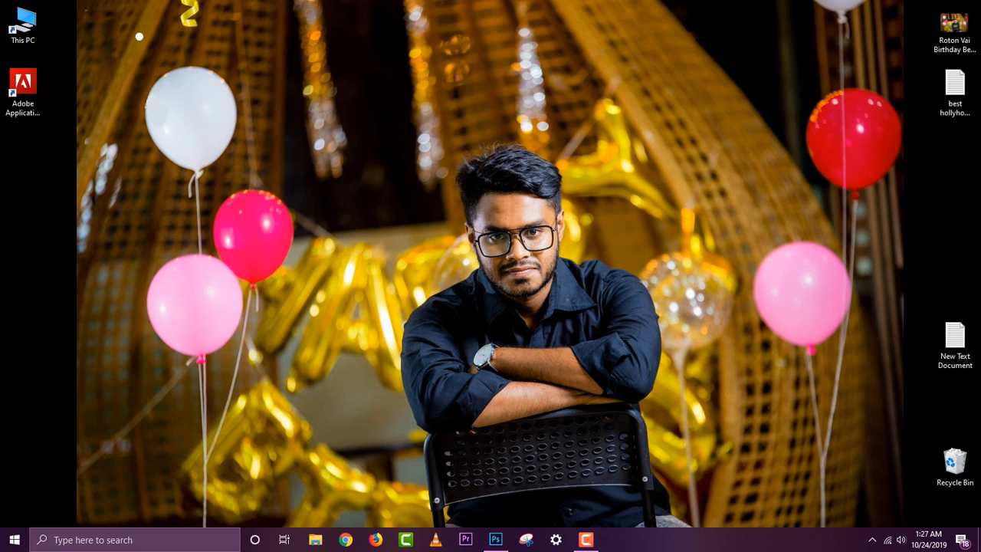
right_click(431, 93)
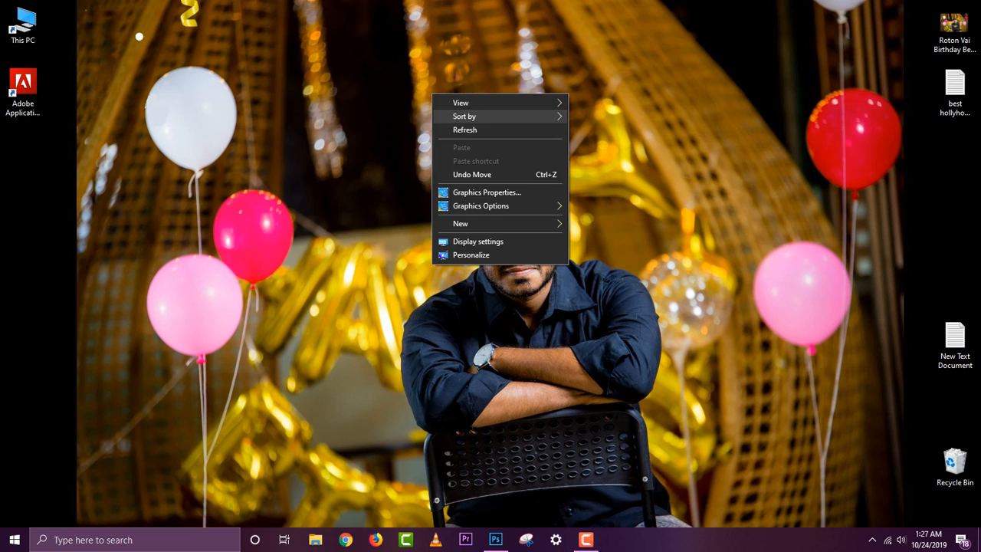
left_click(460, 129)
left_click(585, 540)
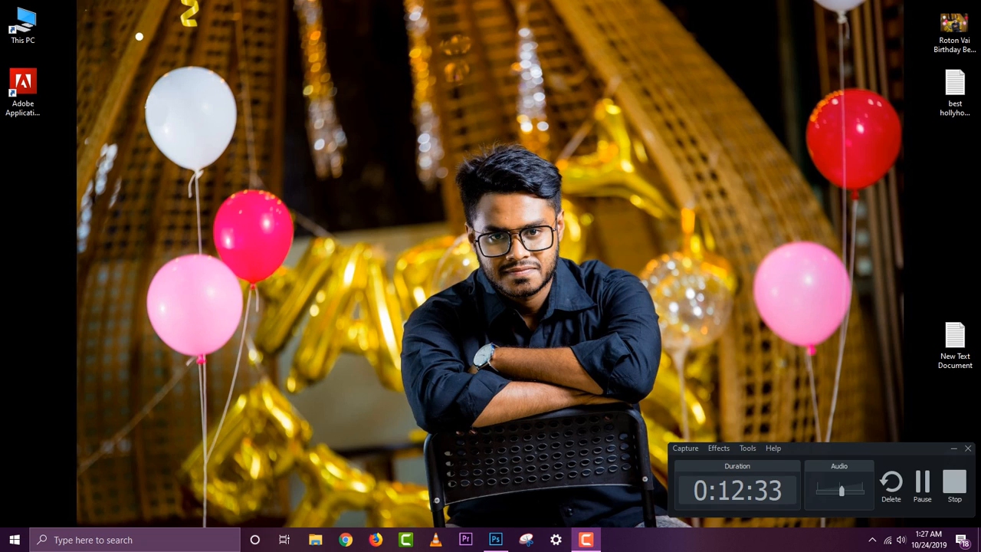